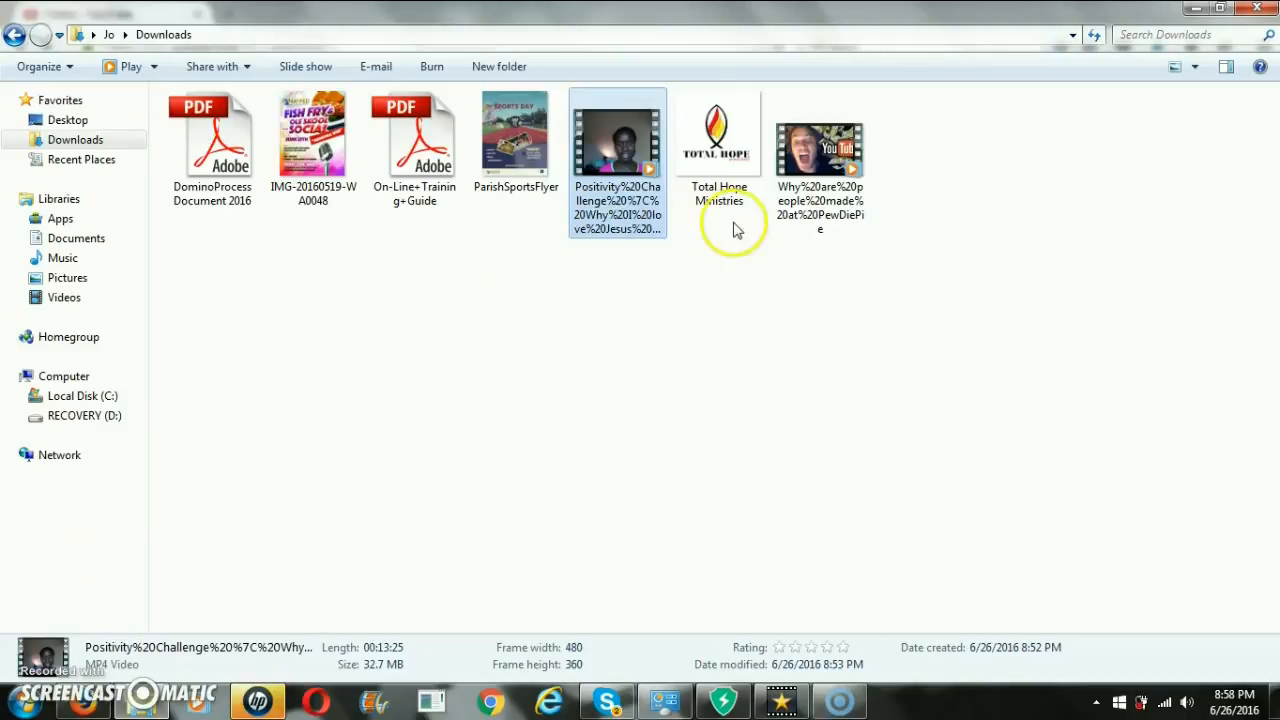
Cut the Positivity Challenge and PewDiePie MP4 videos from the Downloads folder
ctrl+click(800, 196)
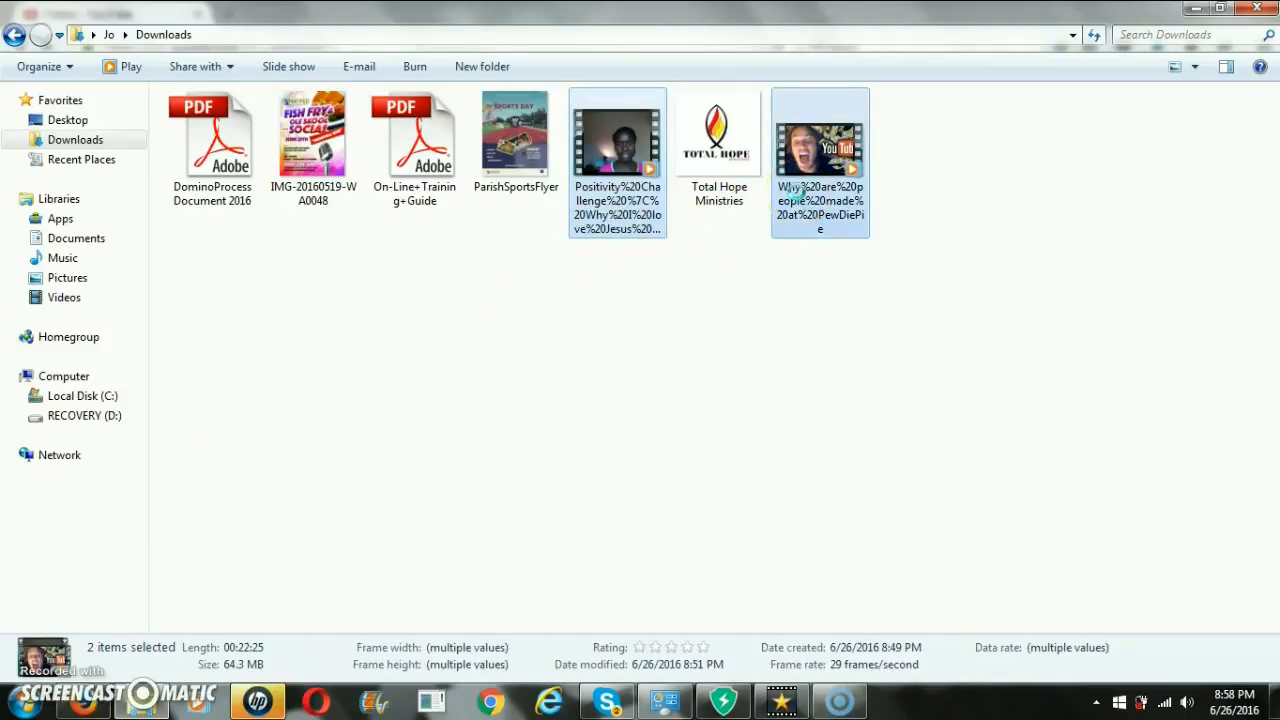
right_click(798, 197)
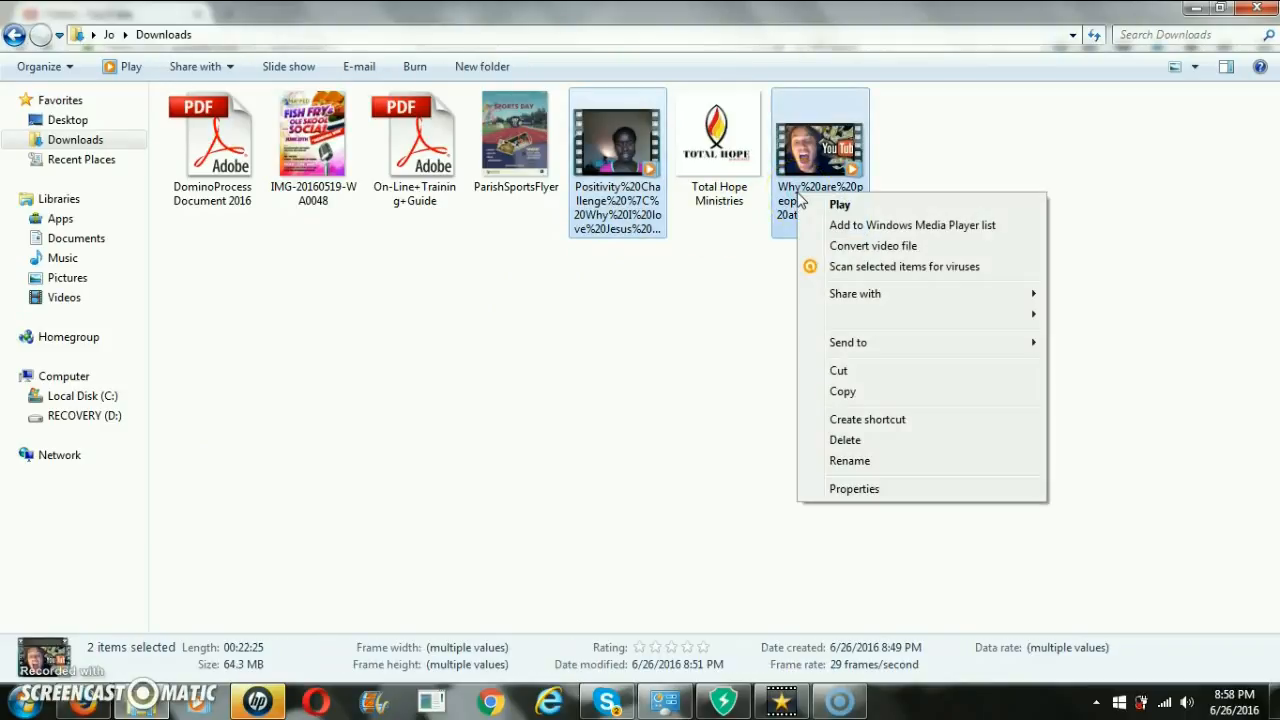
click(860, 371)
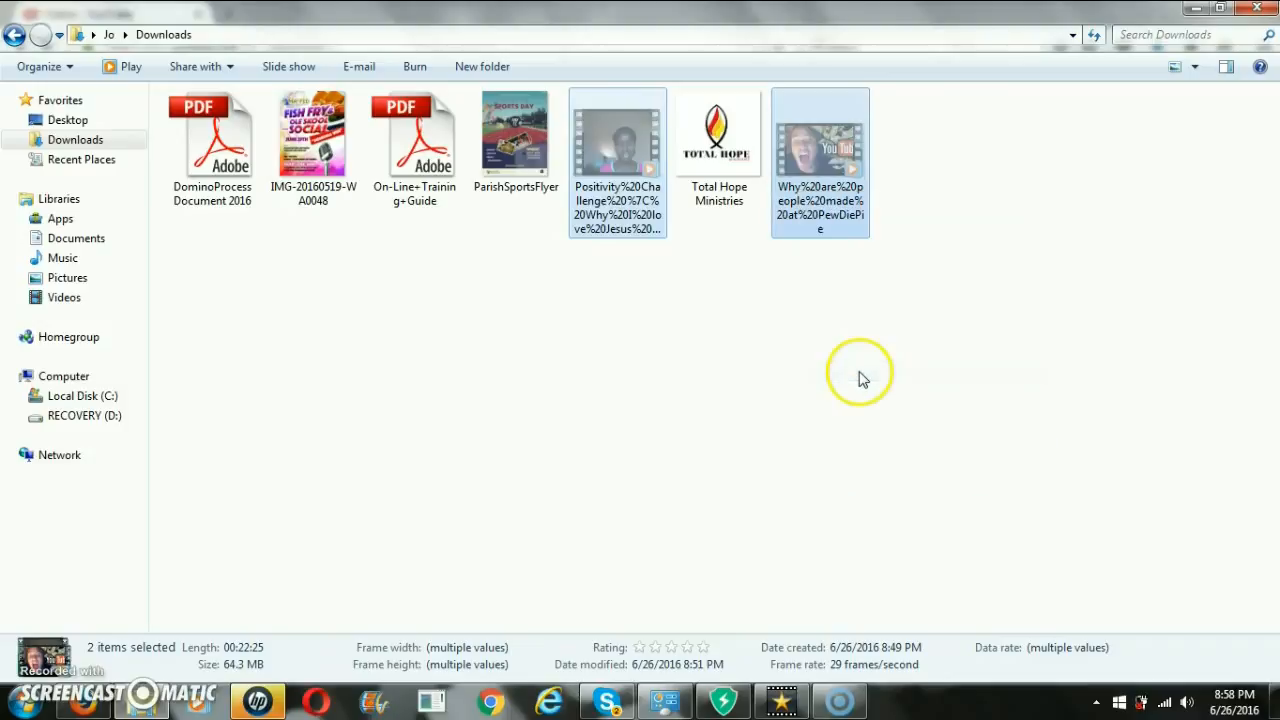
Open The Vlogging Truth folder from the Documents library, inside the owner's personal file folder under My Documents, YouTube, Personal vids
click(57, 238)
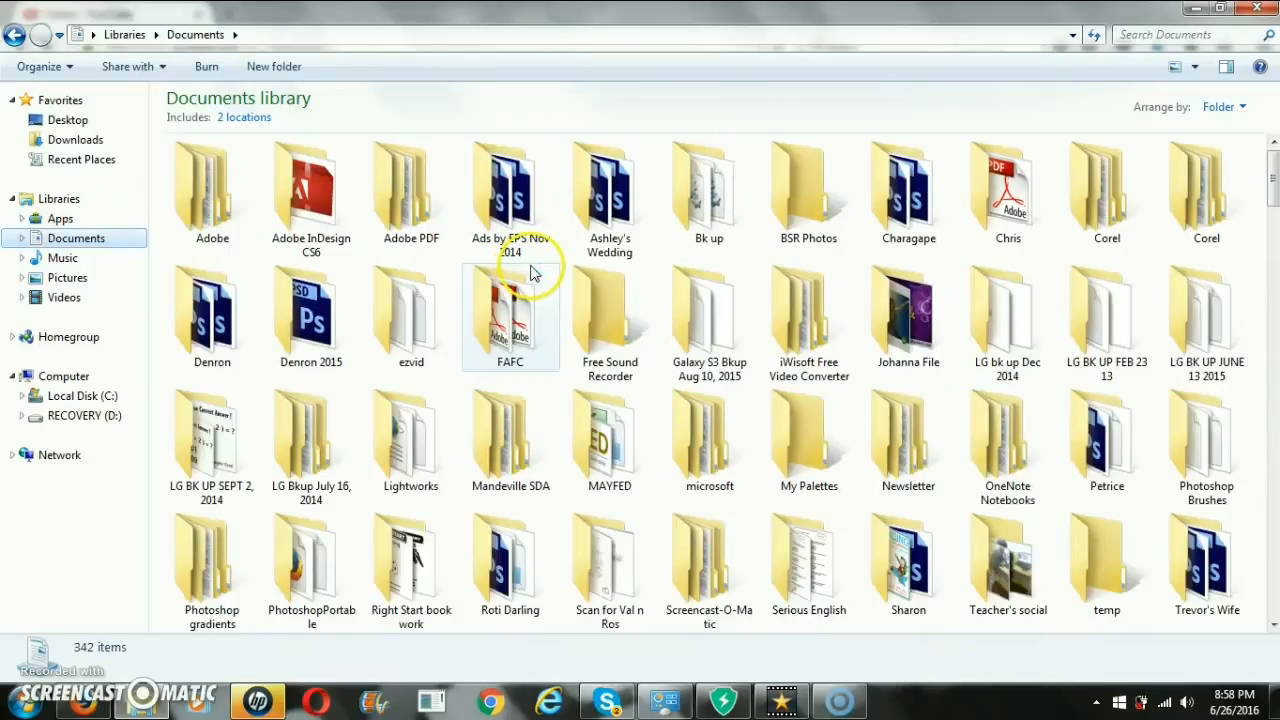
click(897, 310)
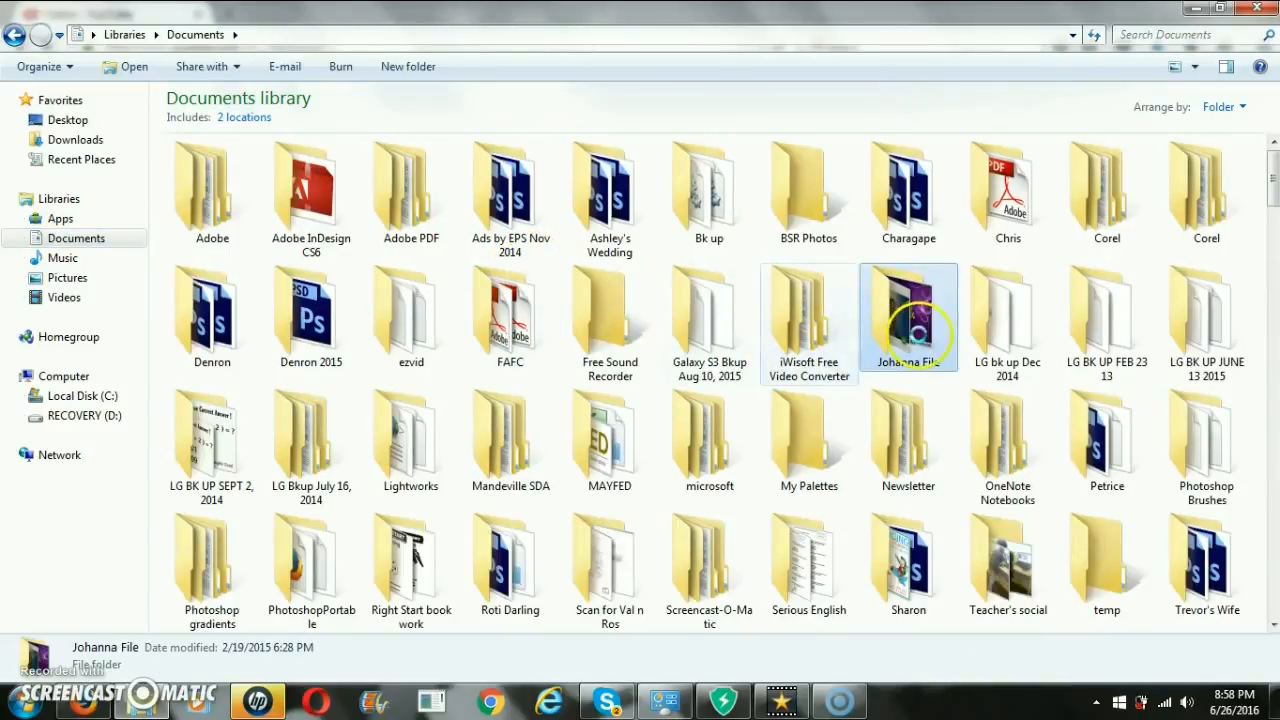
double_click(872, 315)
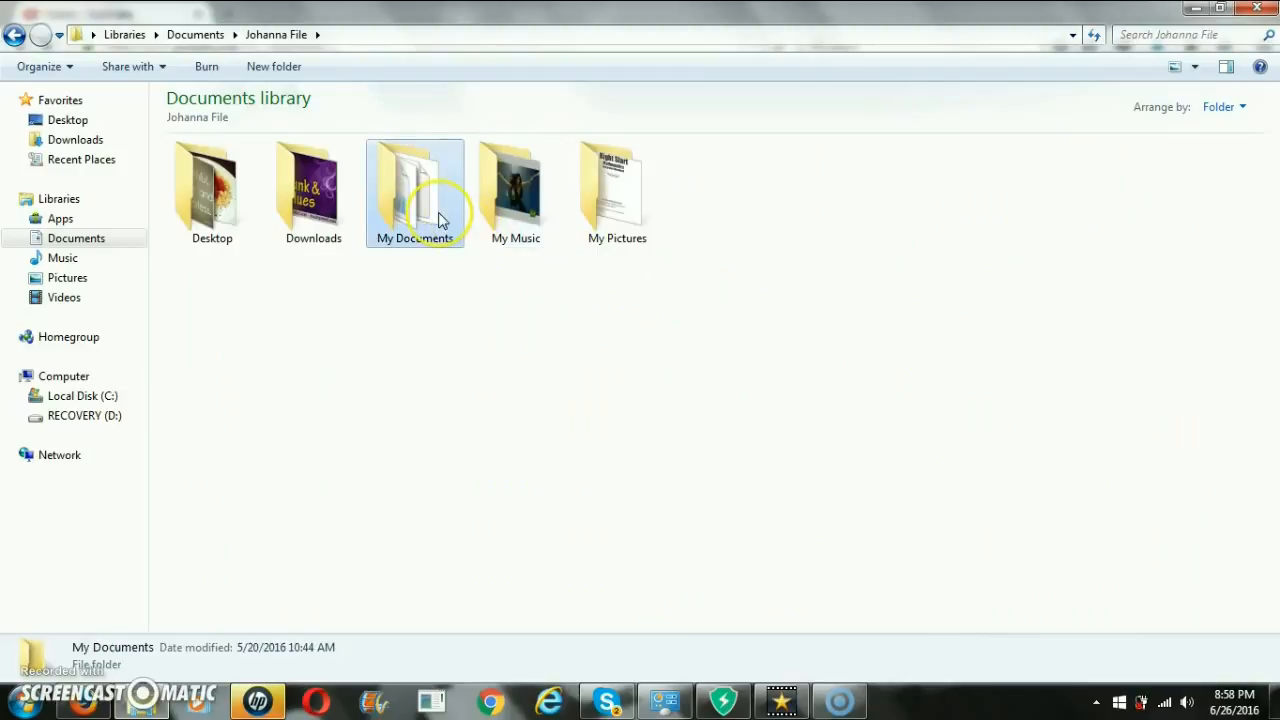
double_click(443, 195)
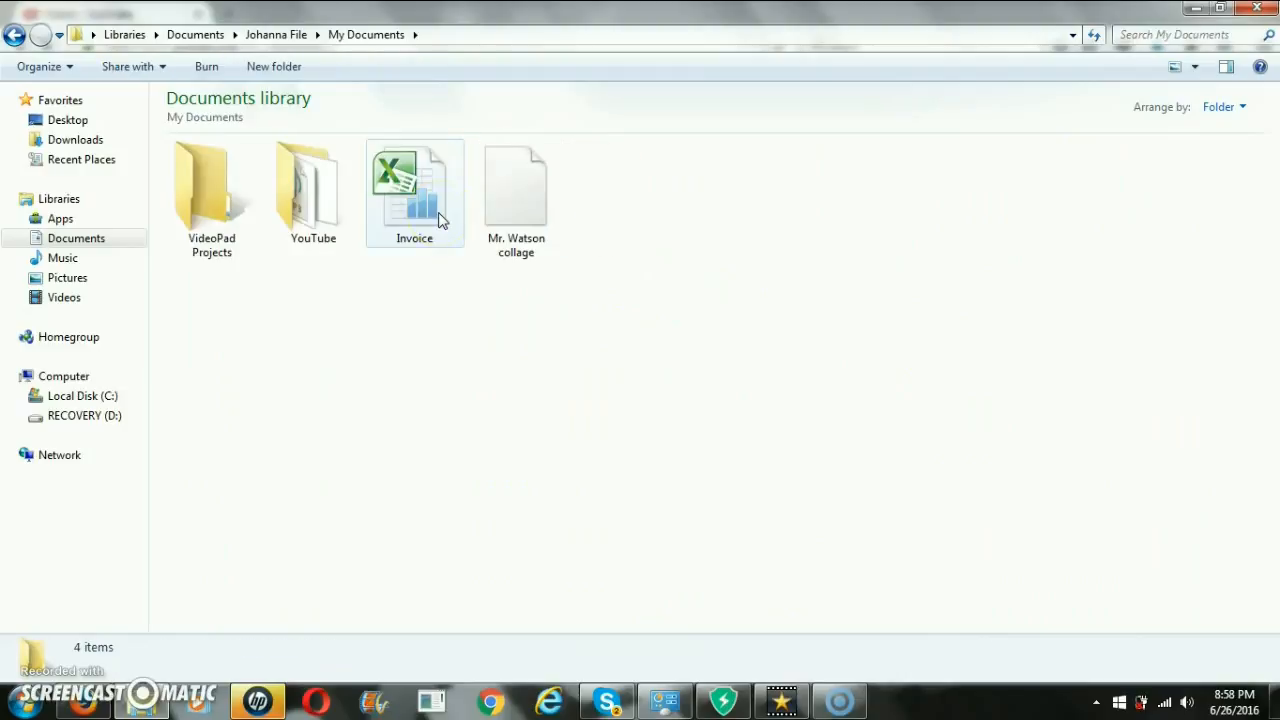
double_click(309, 232)
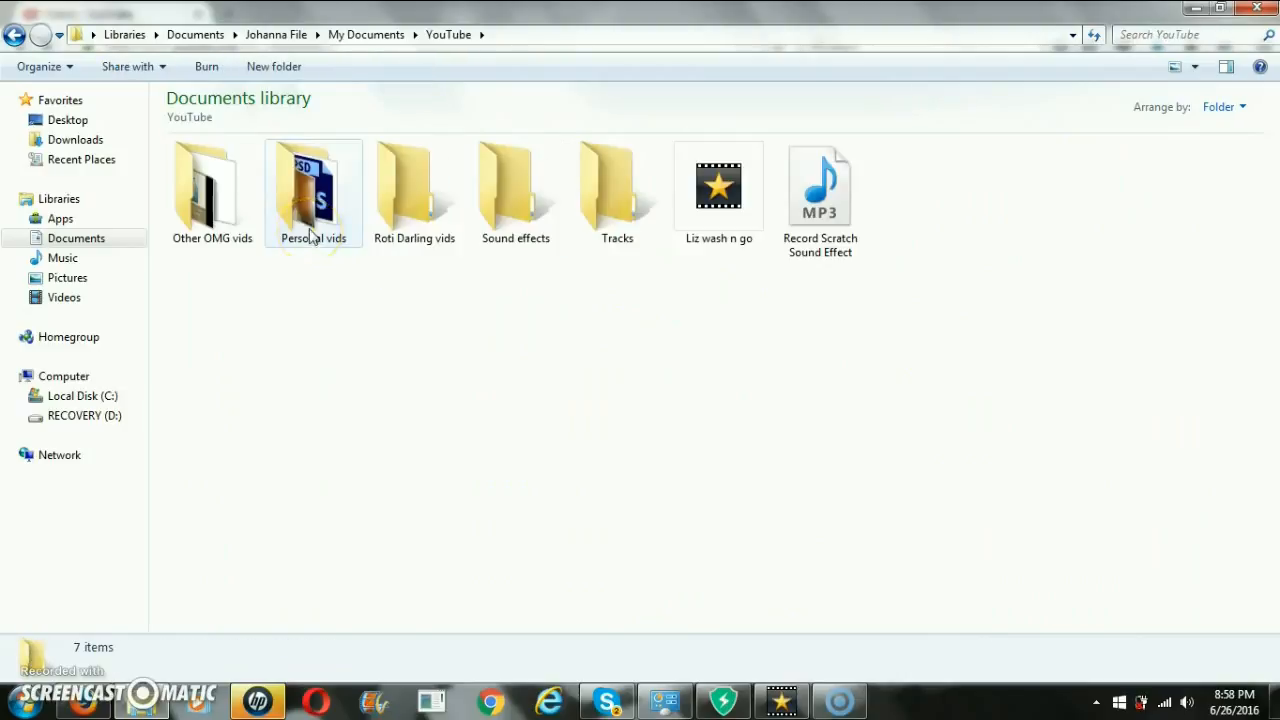
click(503, 219)
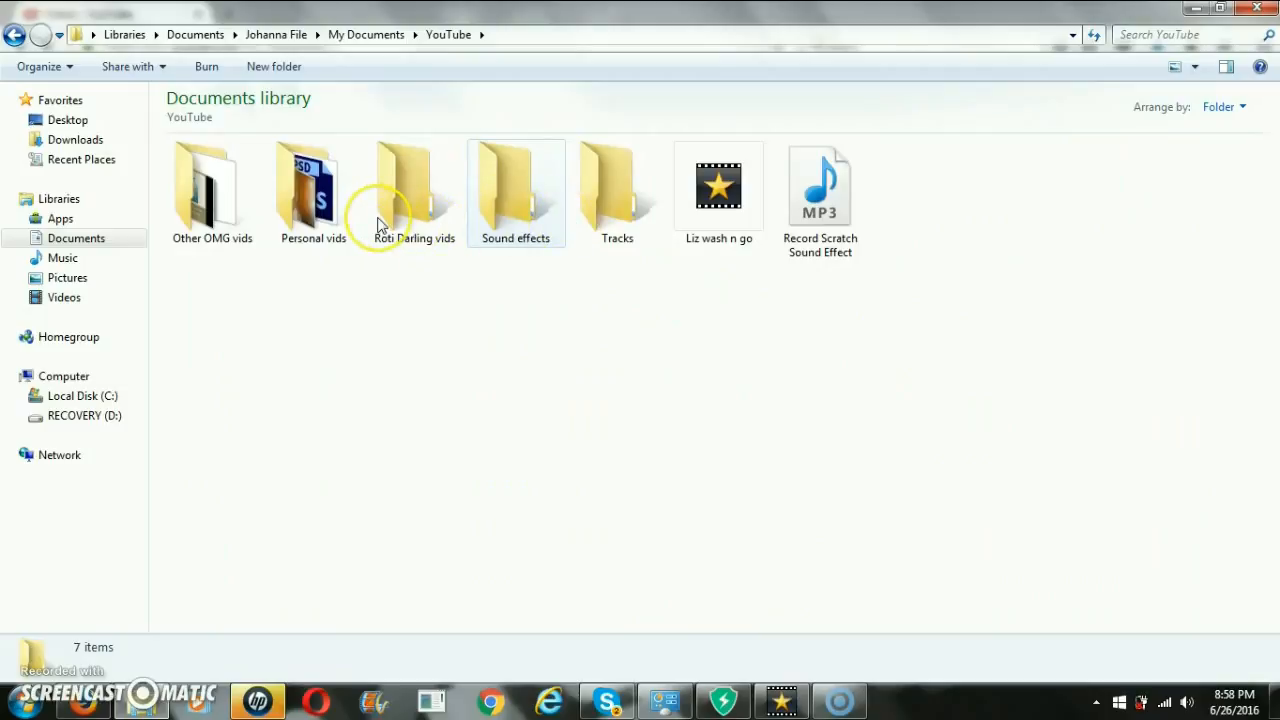
double_click(305, 228)
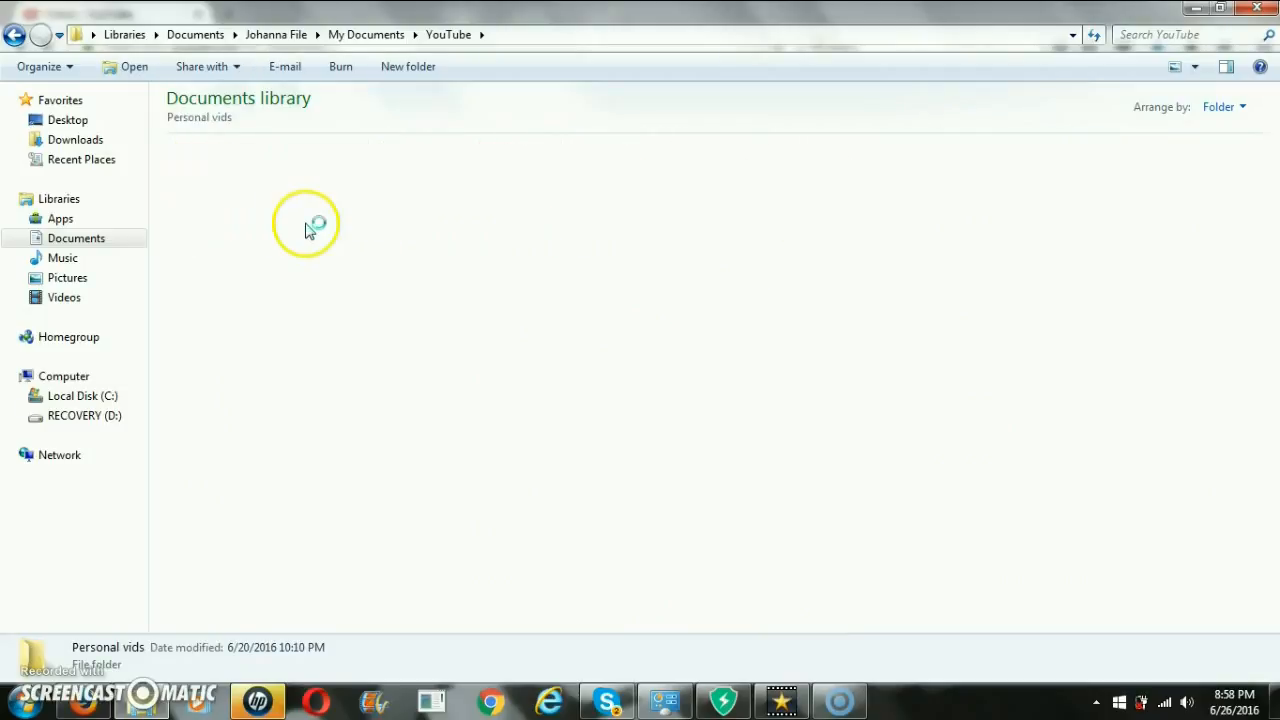
click(316, 226)
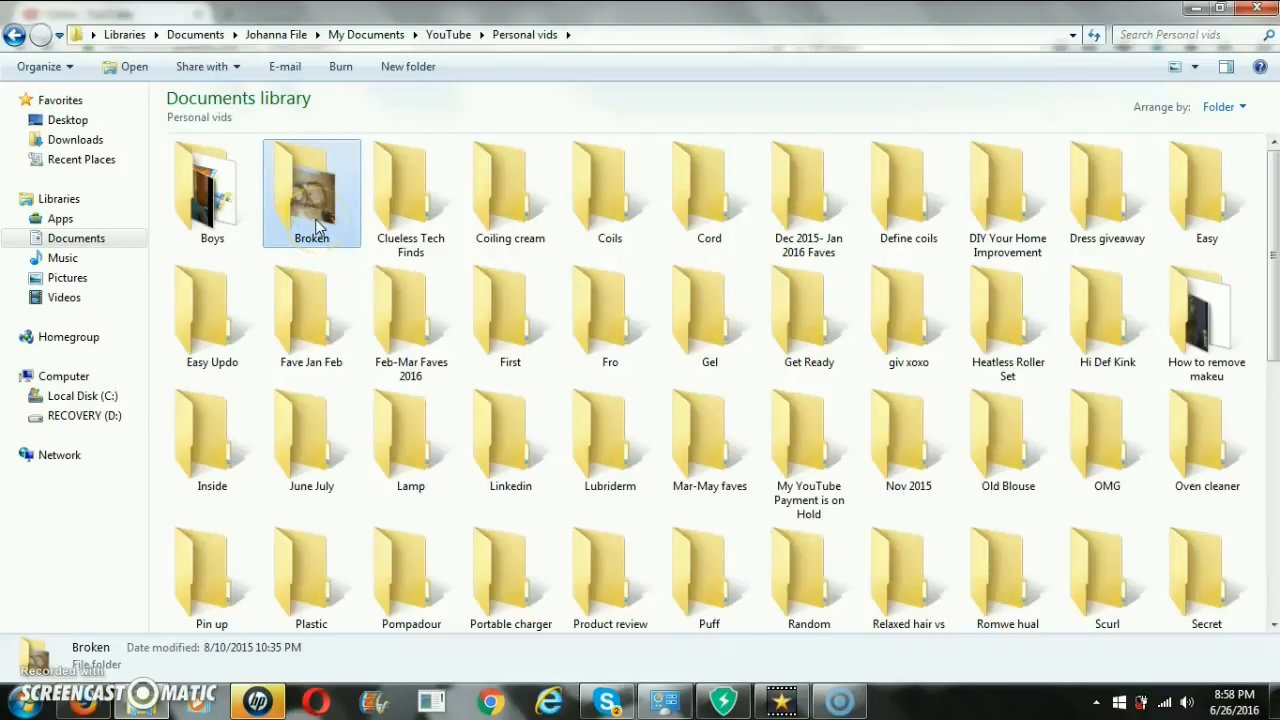
key(t)
key(Return)
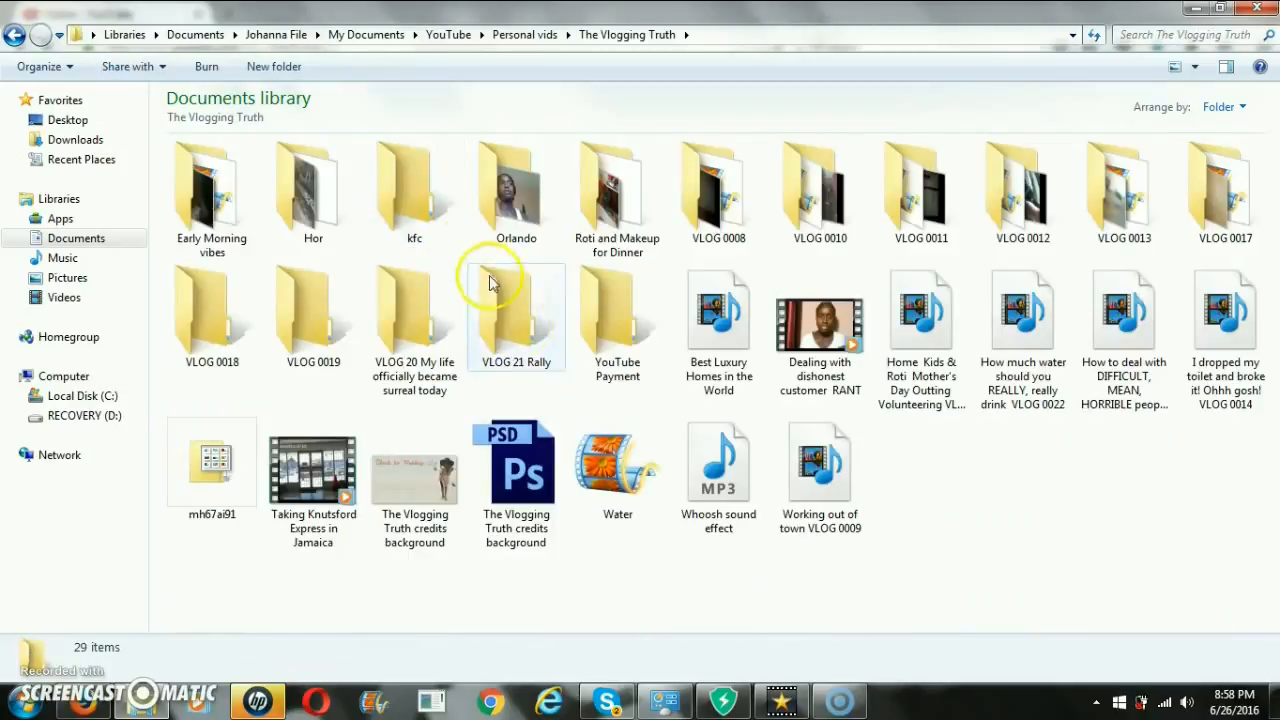
Paste the two cut videos into The Vlogging Truth folder
double_click(487, 183)
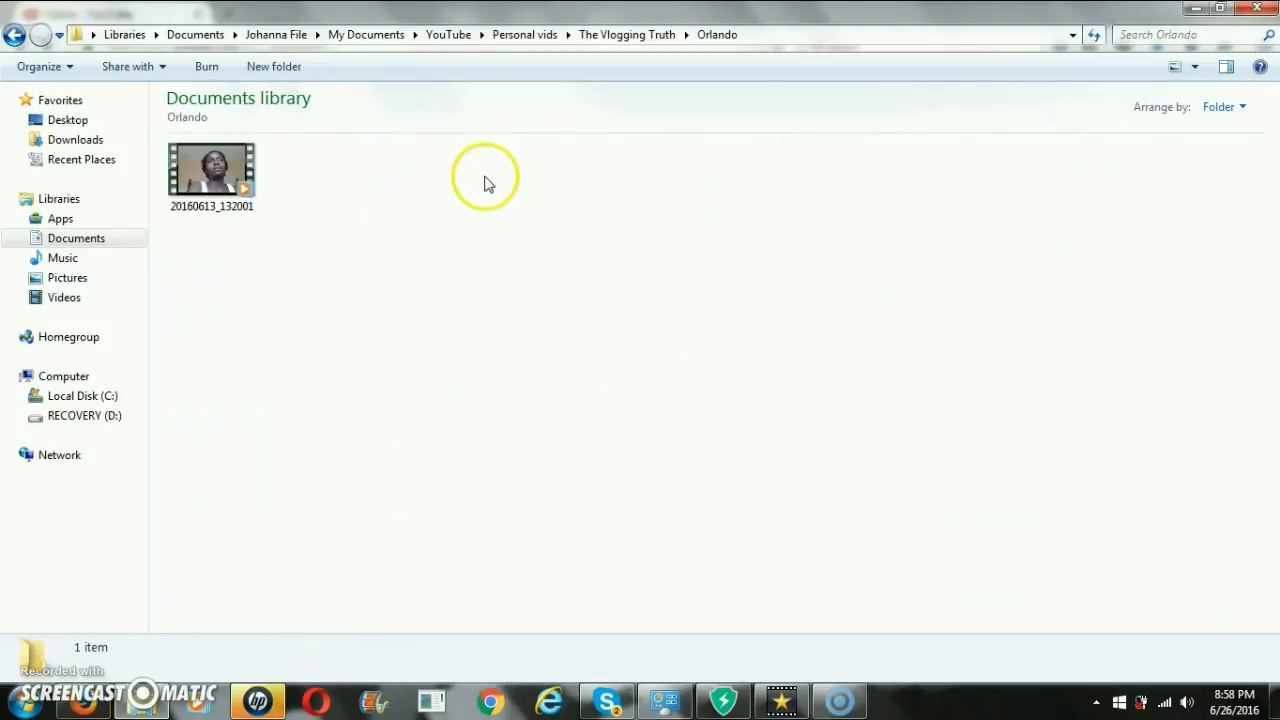
click(14, 37)
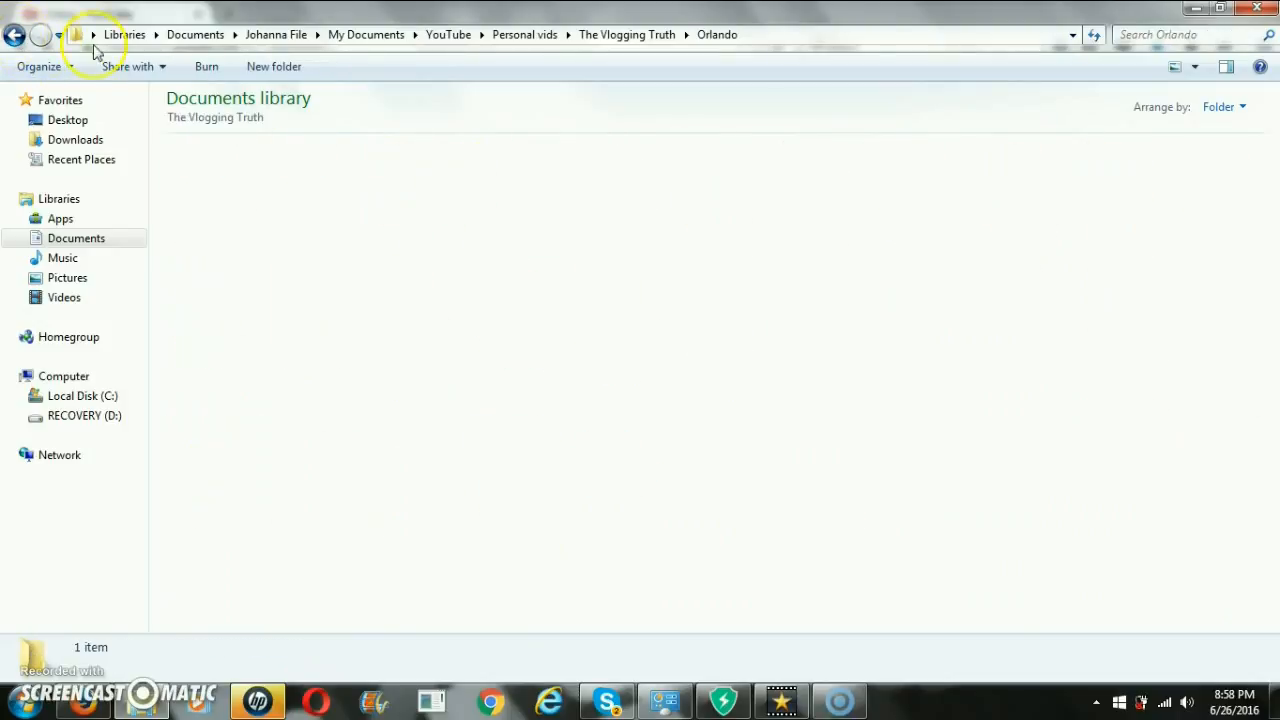
click(1036, 521)
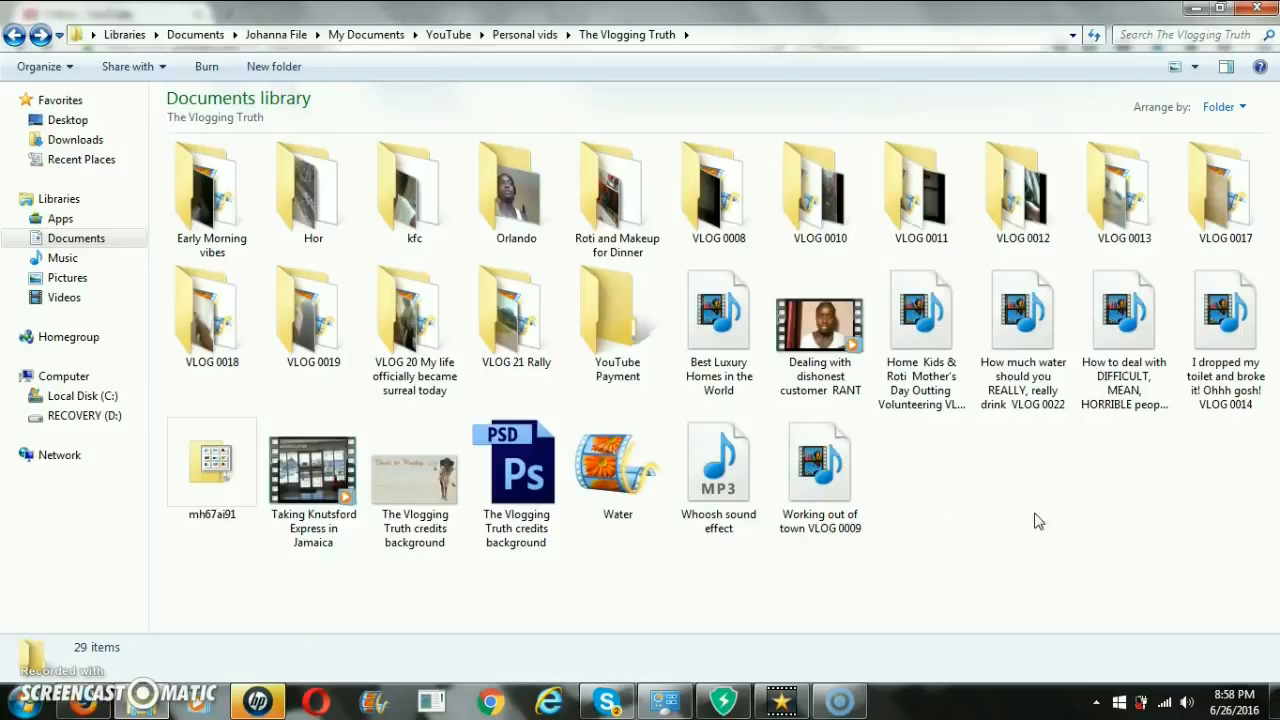
key(ctrl+v)
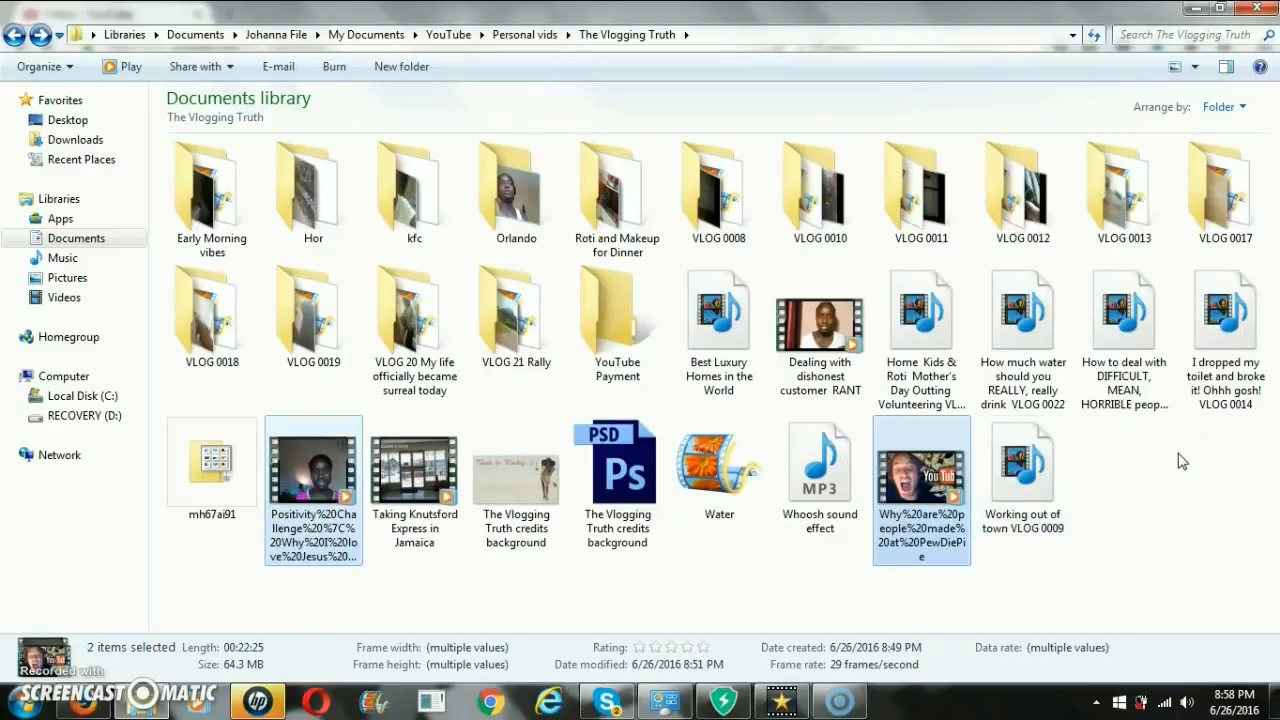
Switch to Firefox and copy the title "Positivity Challenge | Why I love Jesus Challenge | Grateful challenge" from the YouTube video list
click(83, 700)
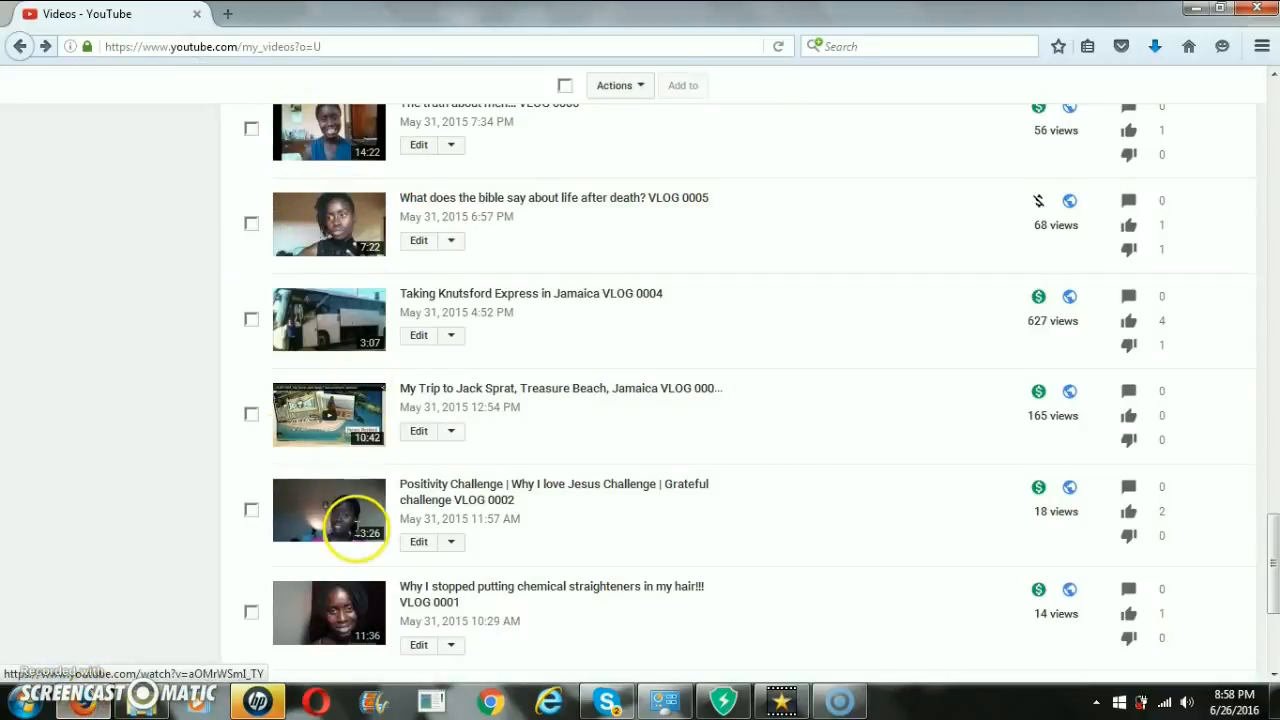
click(158, 705)
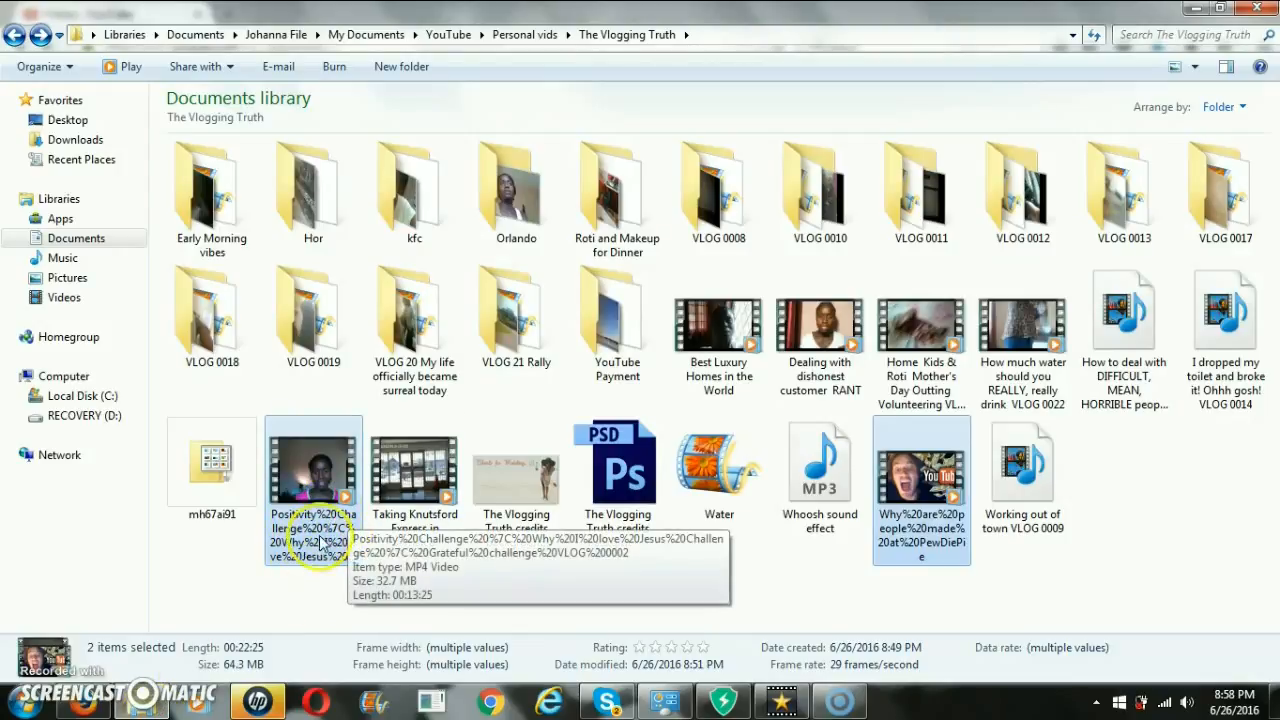
mouse_move(97, 714)
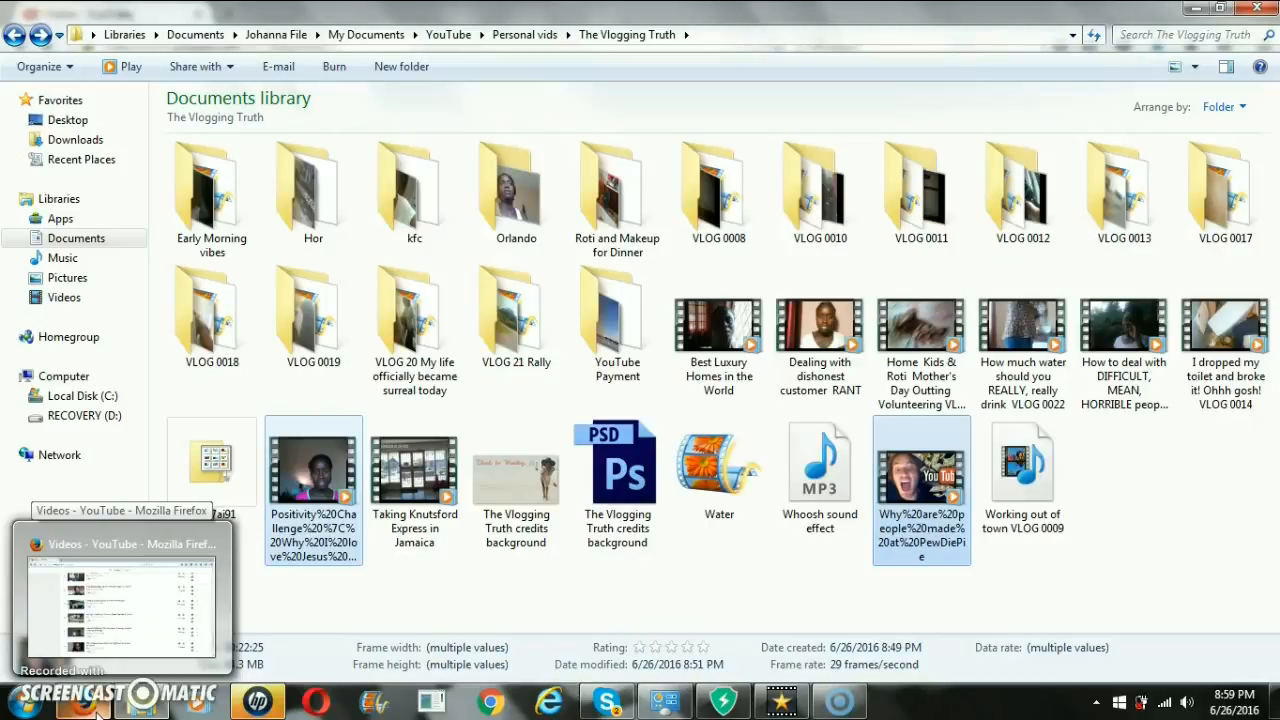
click(97, 714)
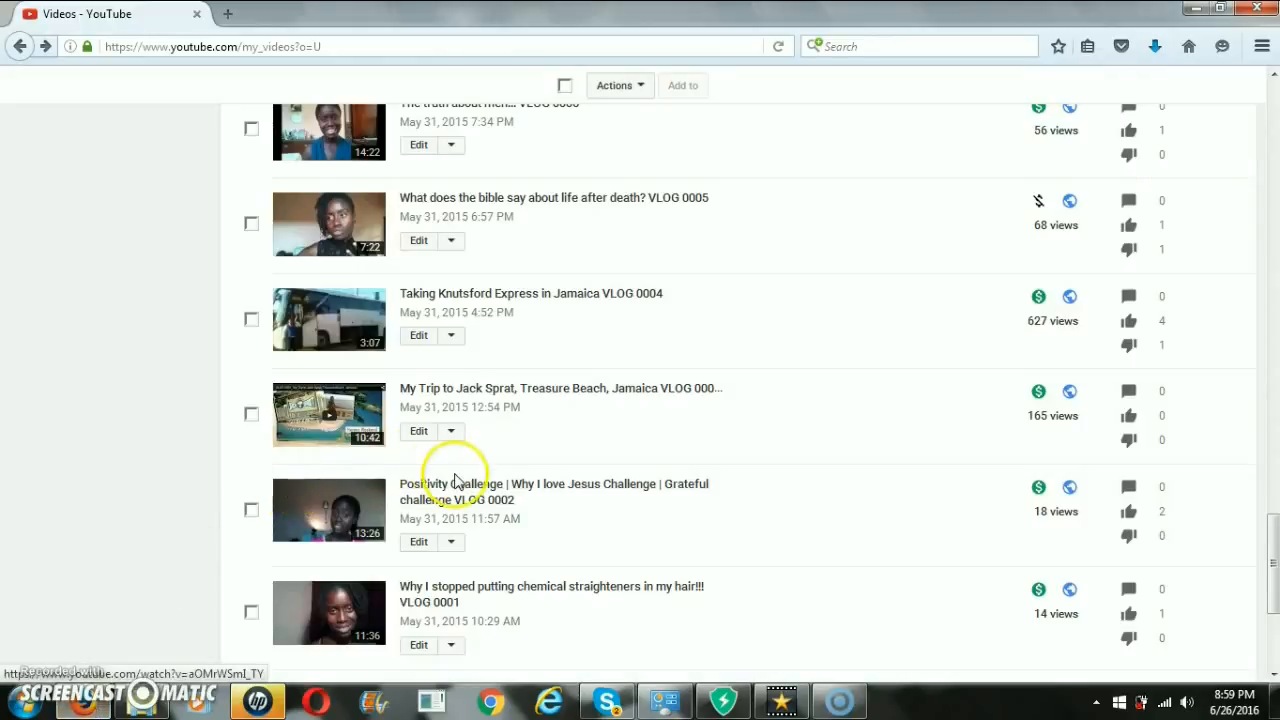
drag(372, 488, 451, 508)
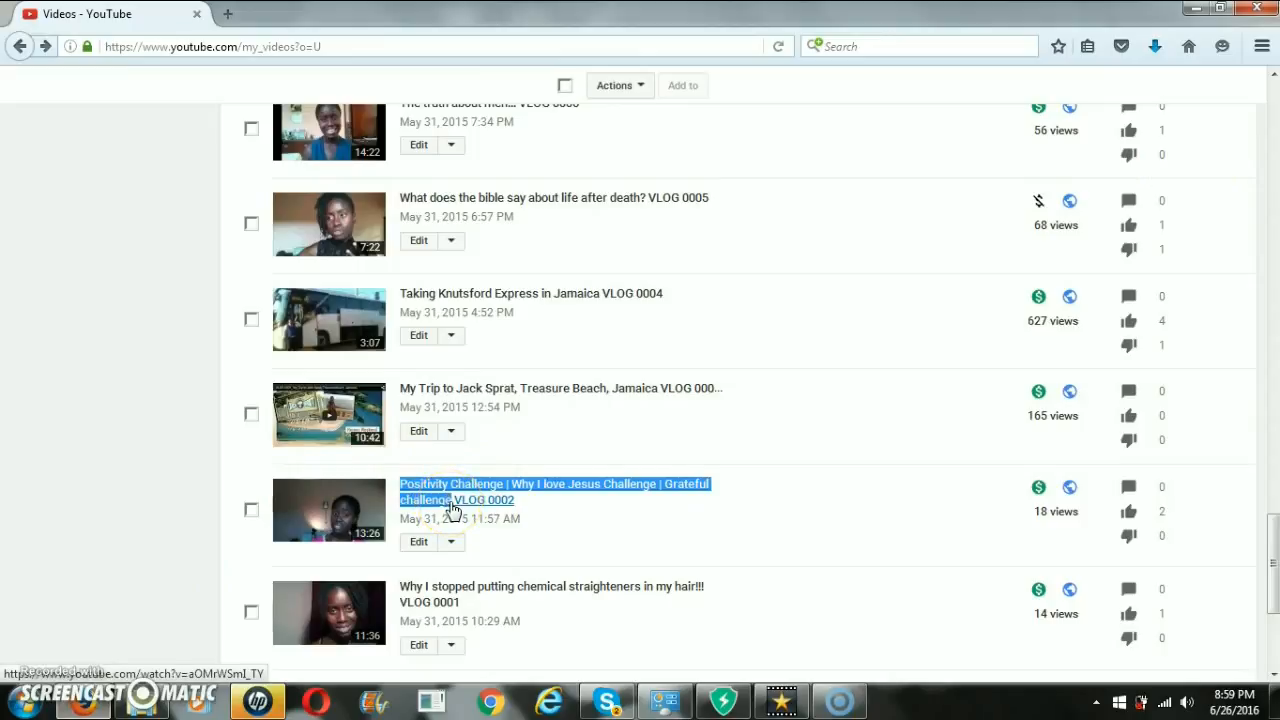
key(alt+Tab)
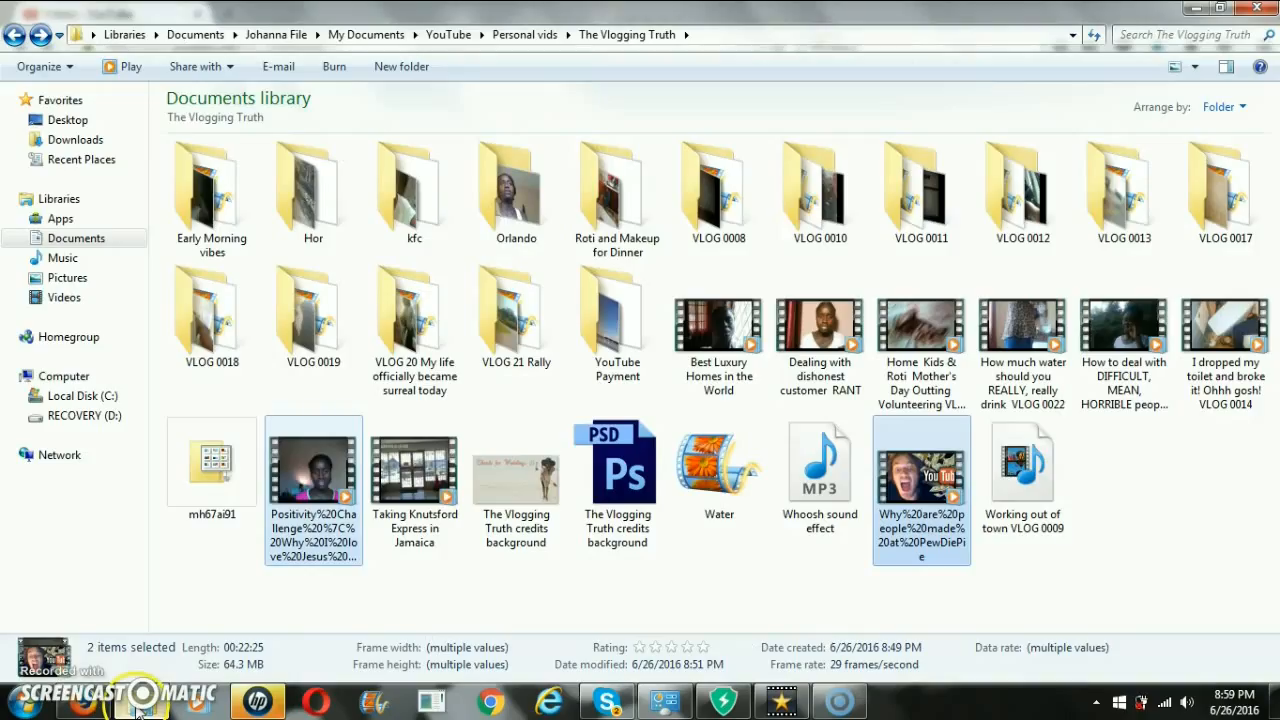
Rename the Positivity Challenge video file as "Positivity Challenge Why I love Jesus Challenge Grateful challenge"
click(310, 538)
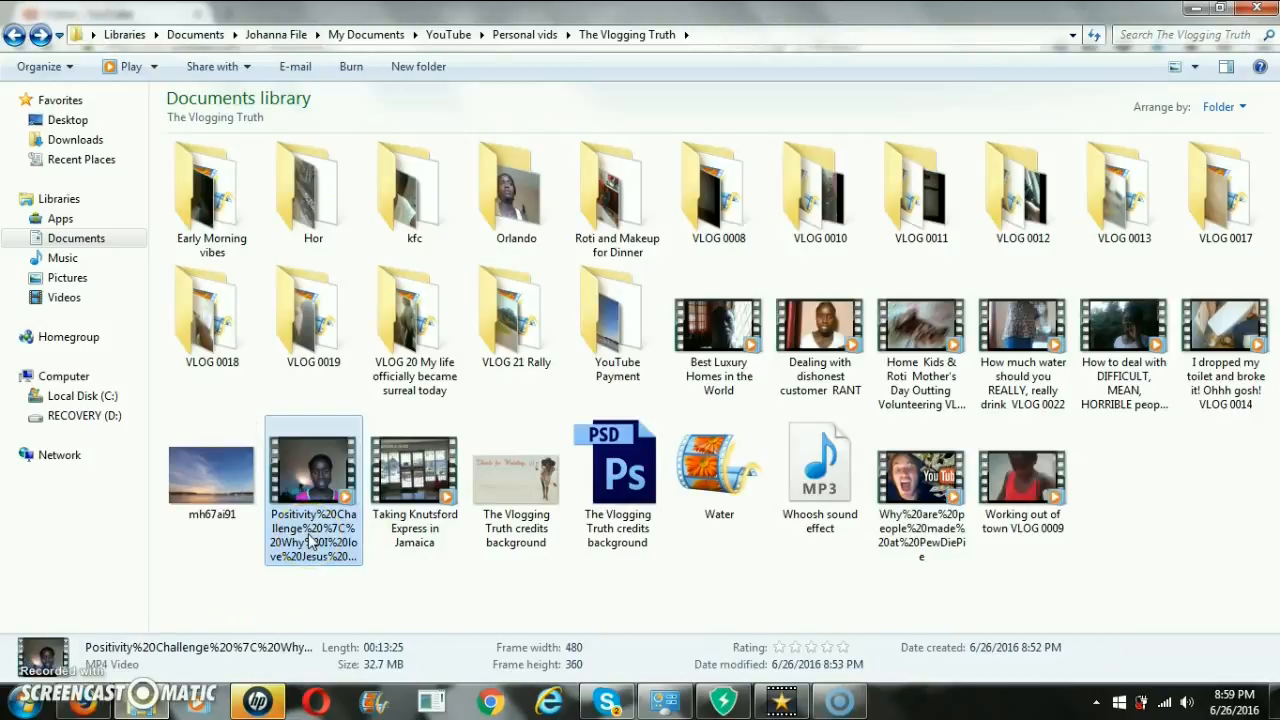
click(310, 538)
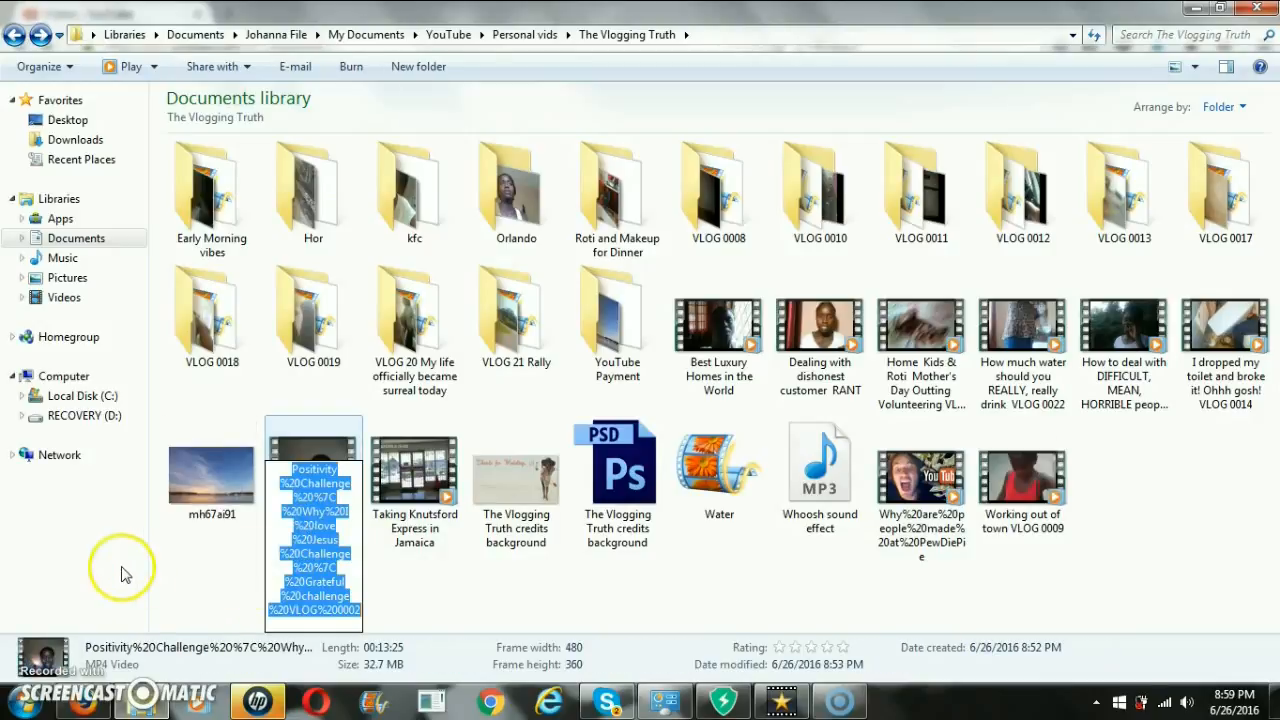
text(Positivity Challenge  Why I love Jesus Challenge  Grateful challenge)
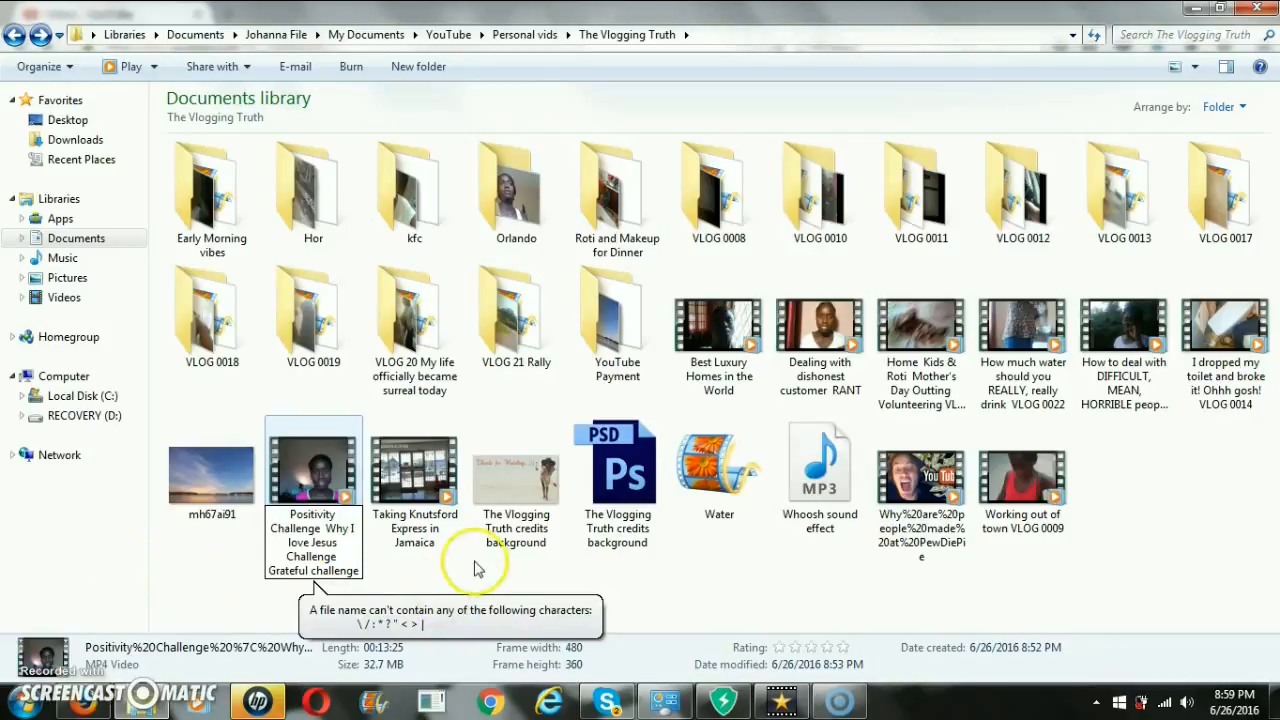
key(Return)
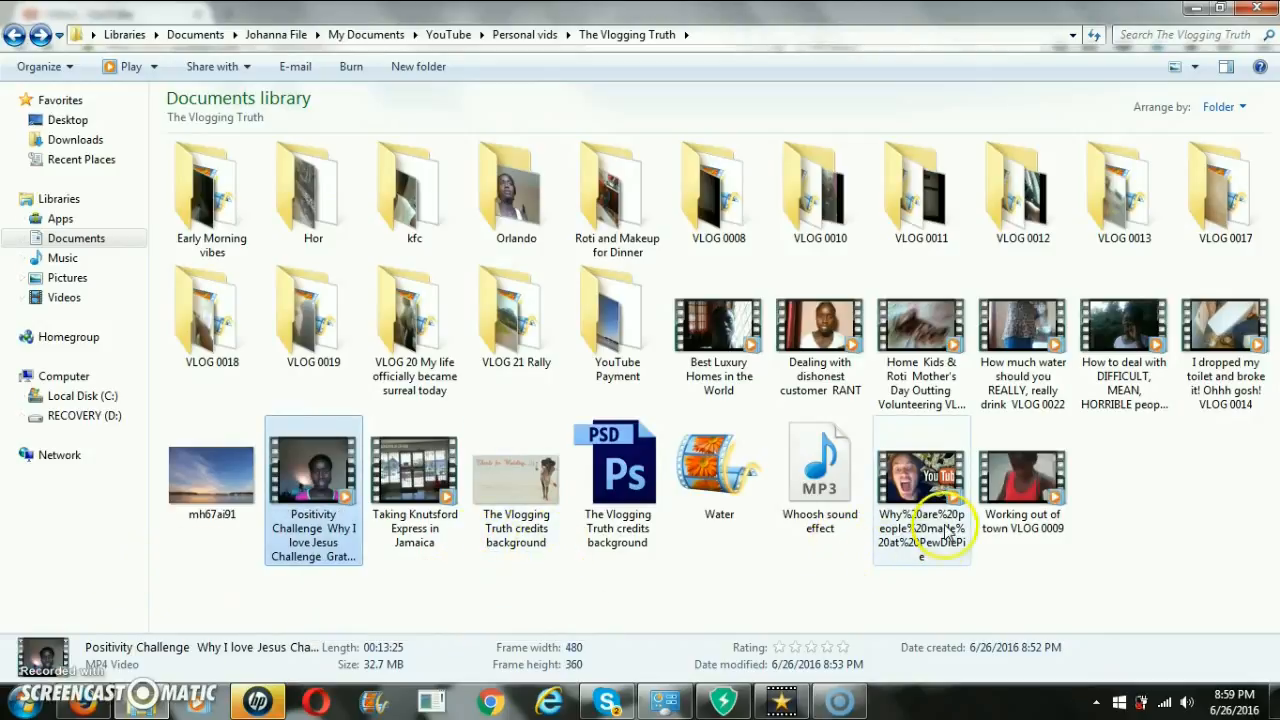
Rename the PewDiePie video file in The Vlogging Truth folder as "Why are people made at PewDiePie"
click(920, 500)
click(103, 705)
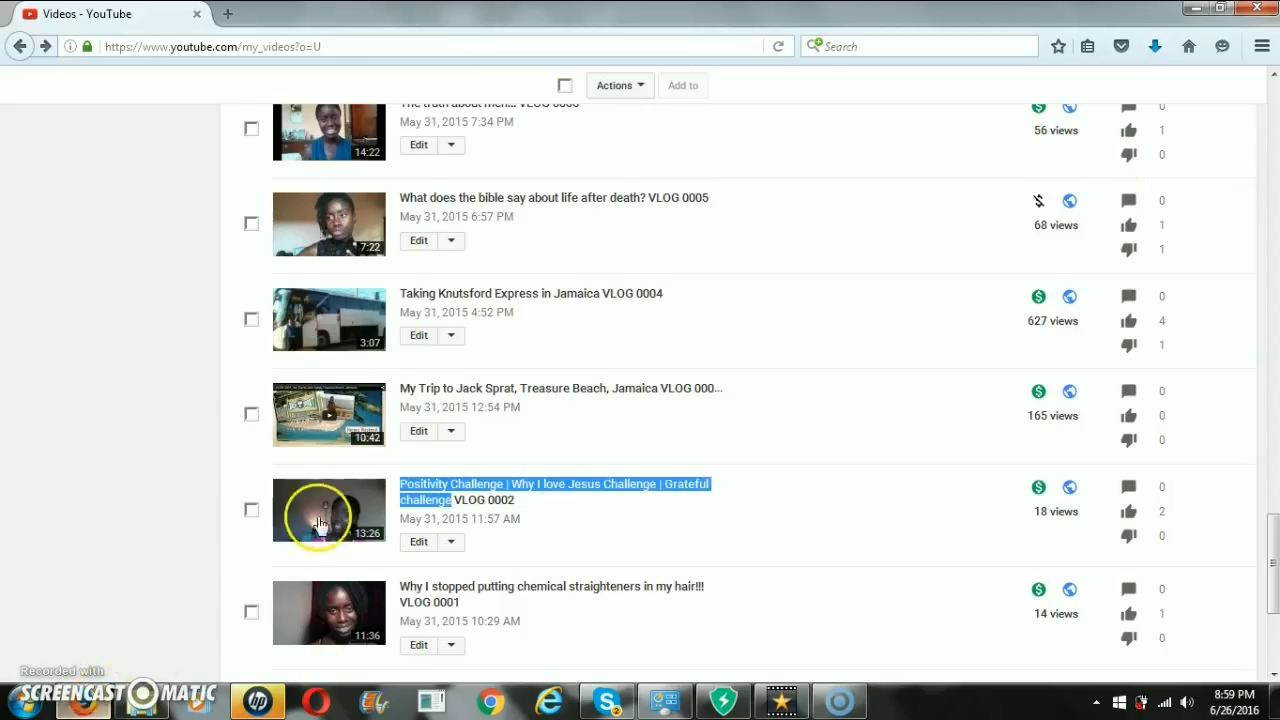
scroll(415, 468, up, 3)
scroll(415, 475, up, 6)
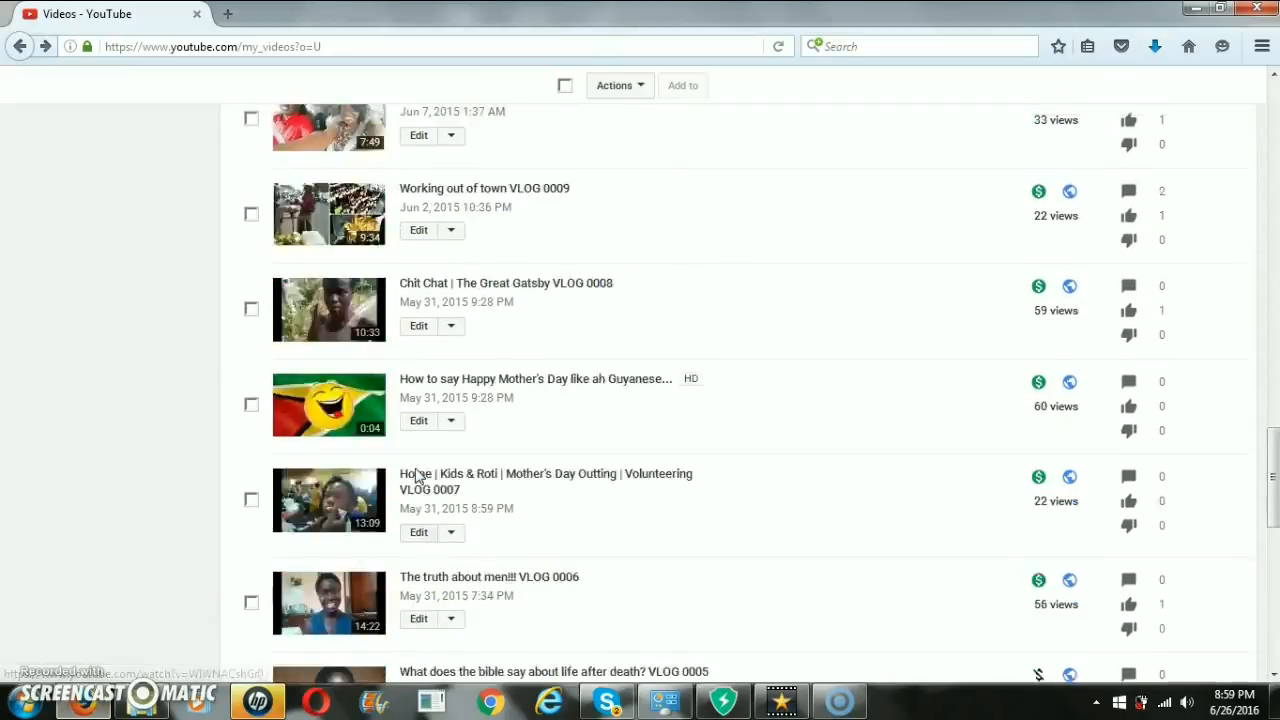
scroll(415, 475, down, 1)
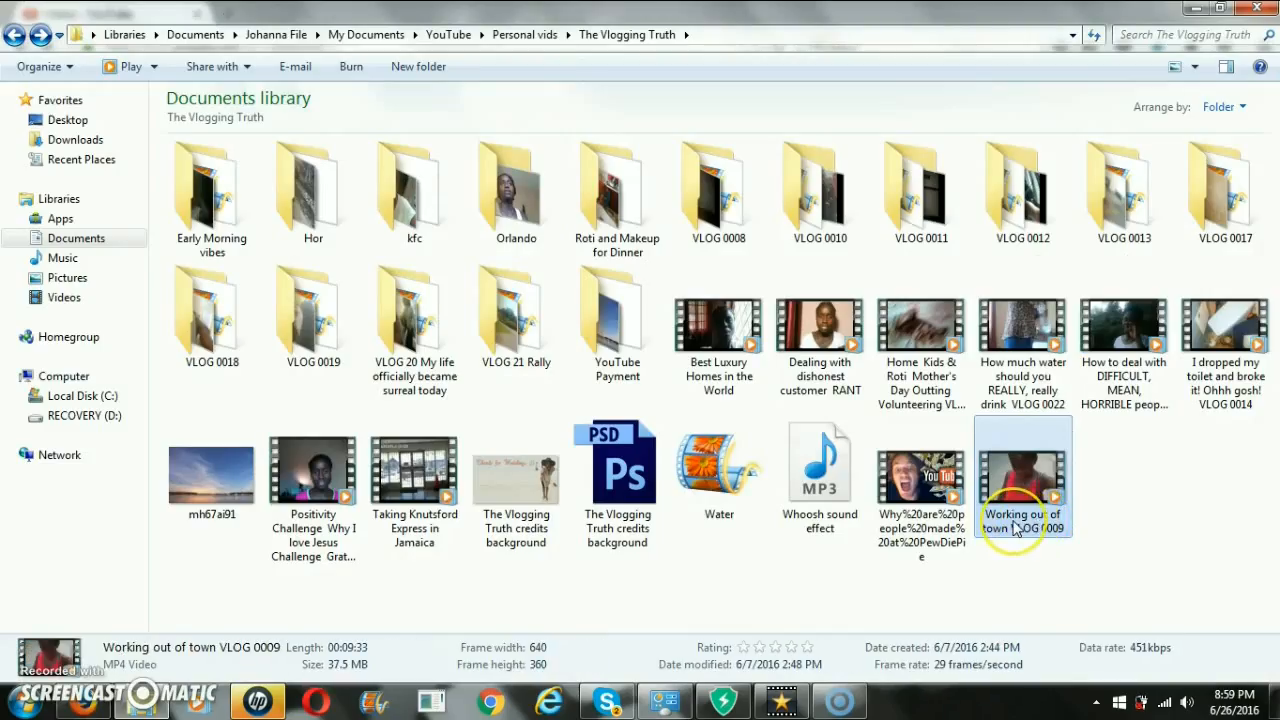
click(902, 530)
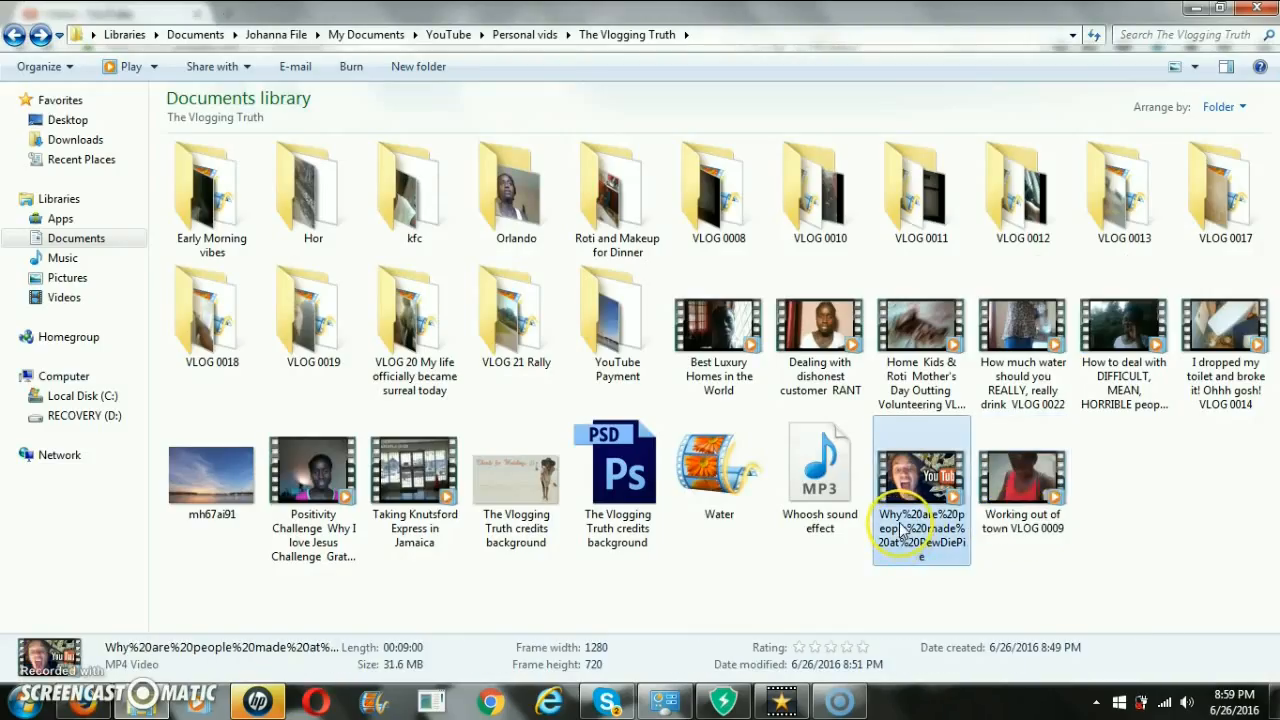
click(902, 530)
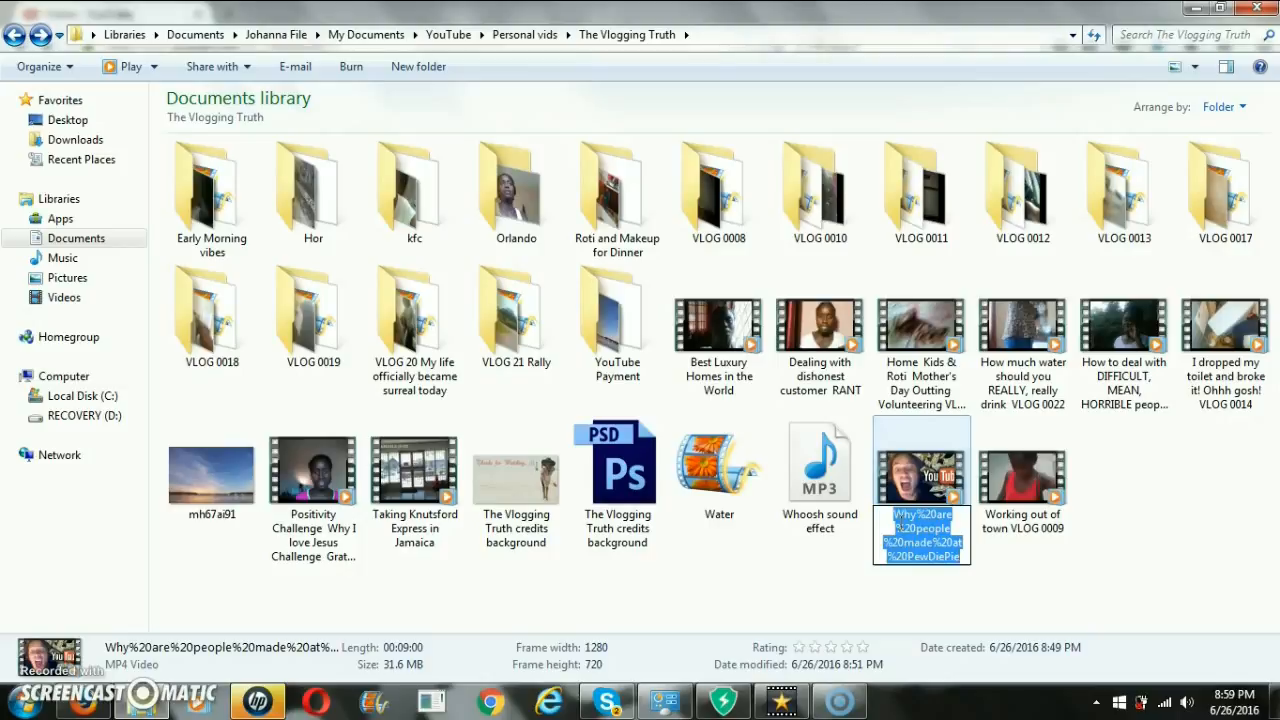
text(Why are people made at PewDiePie)
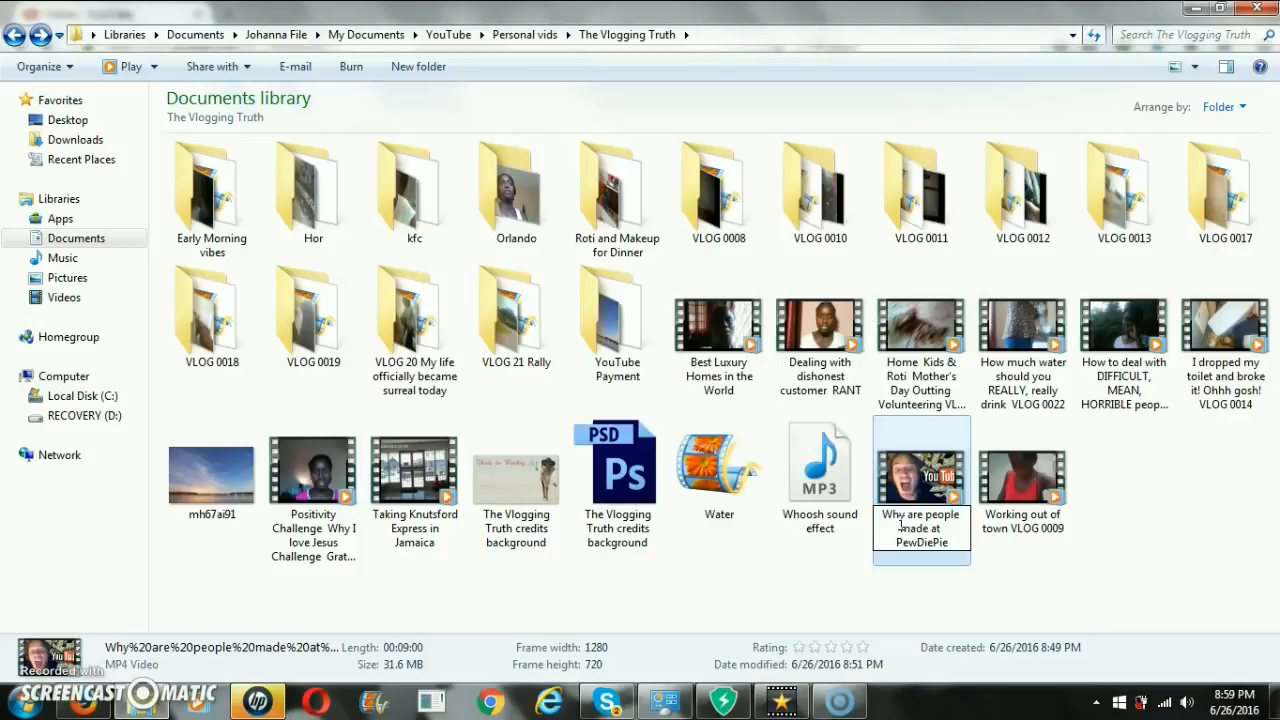
key(Return)
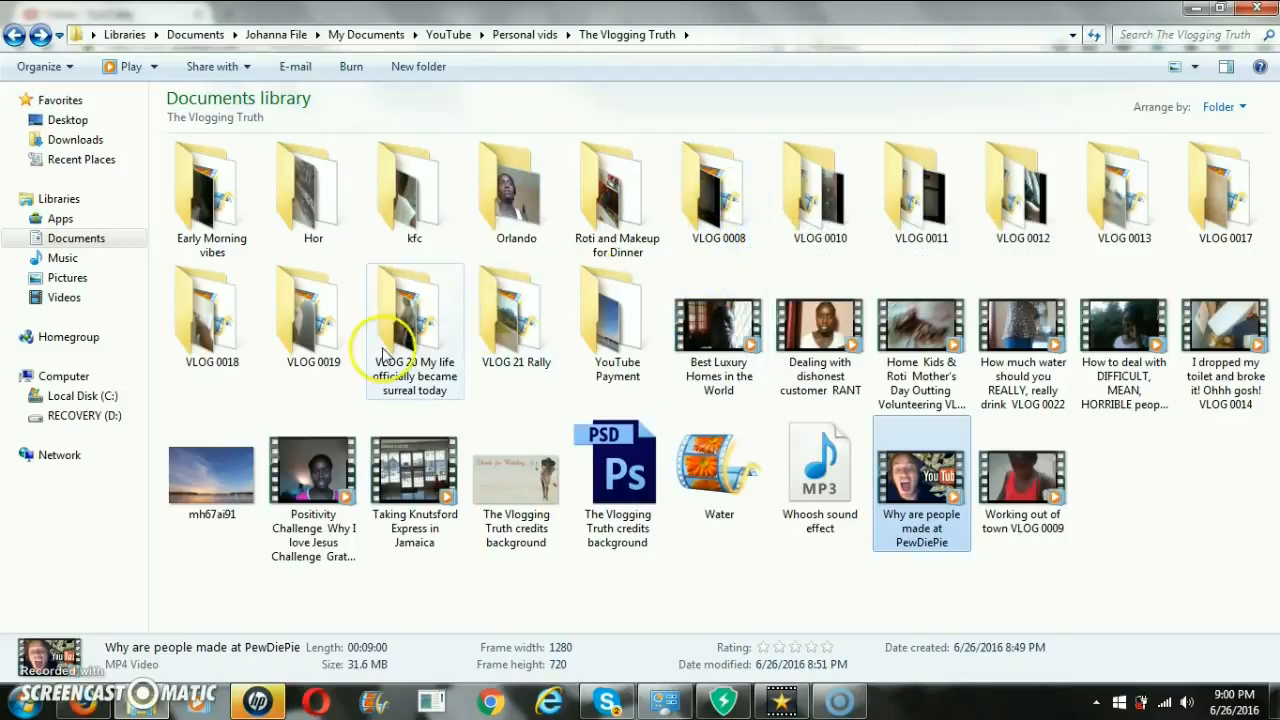
Check the contents of the VLOG 0008 folder and return to The Vlogging Truth folder
double_click(720, 220)
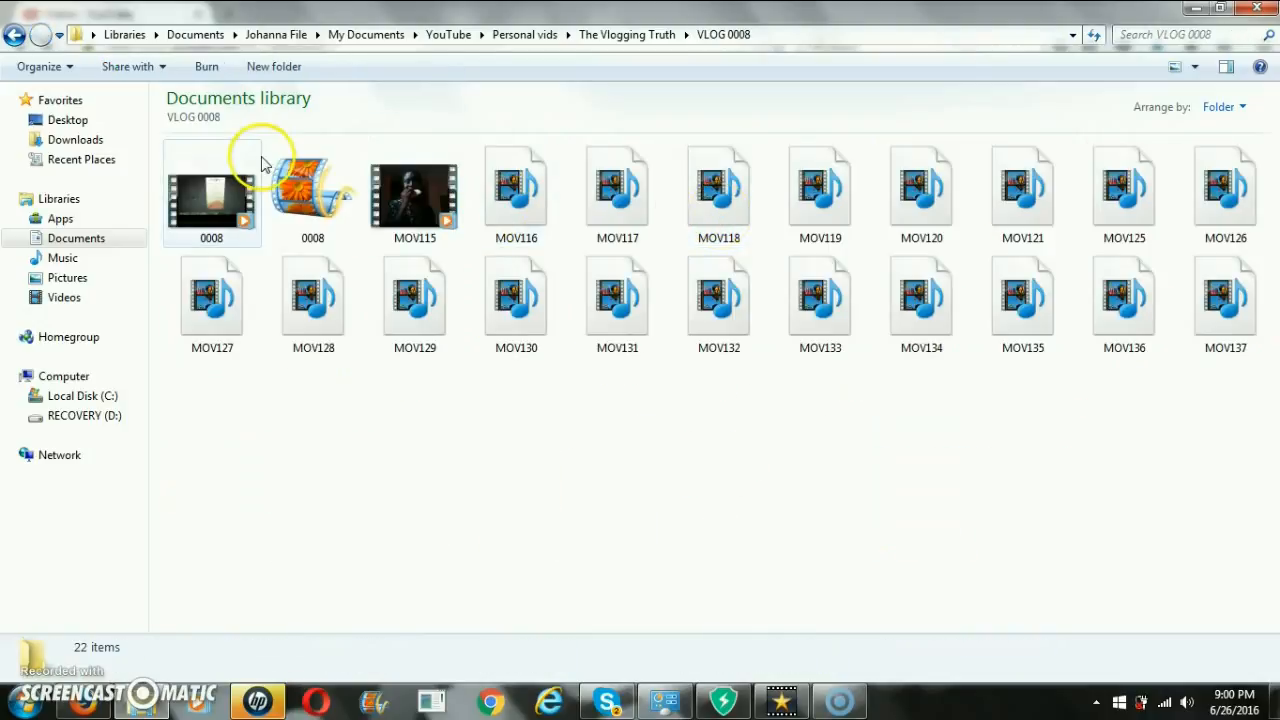
click(14, 35)
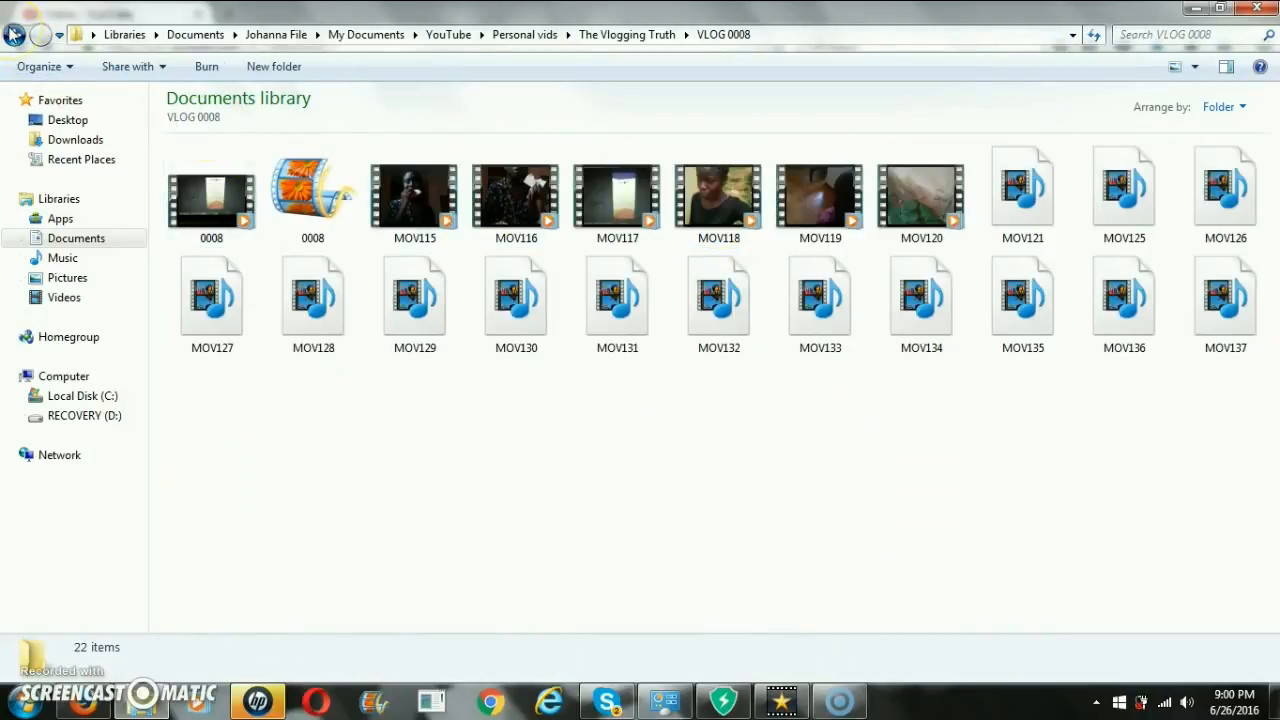
Check the contents of the VLOG 0010 folder and return to The Vlogging Truth folder
double_click(826, 198)
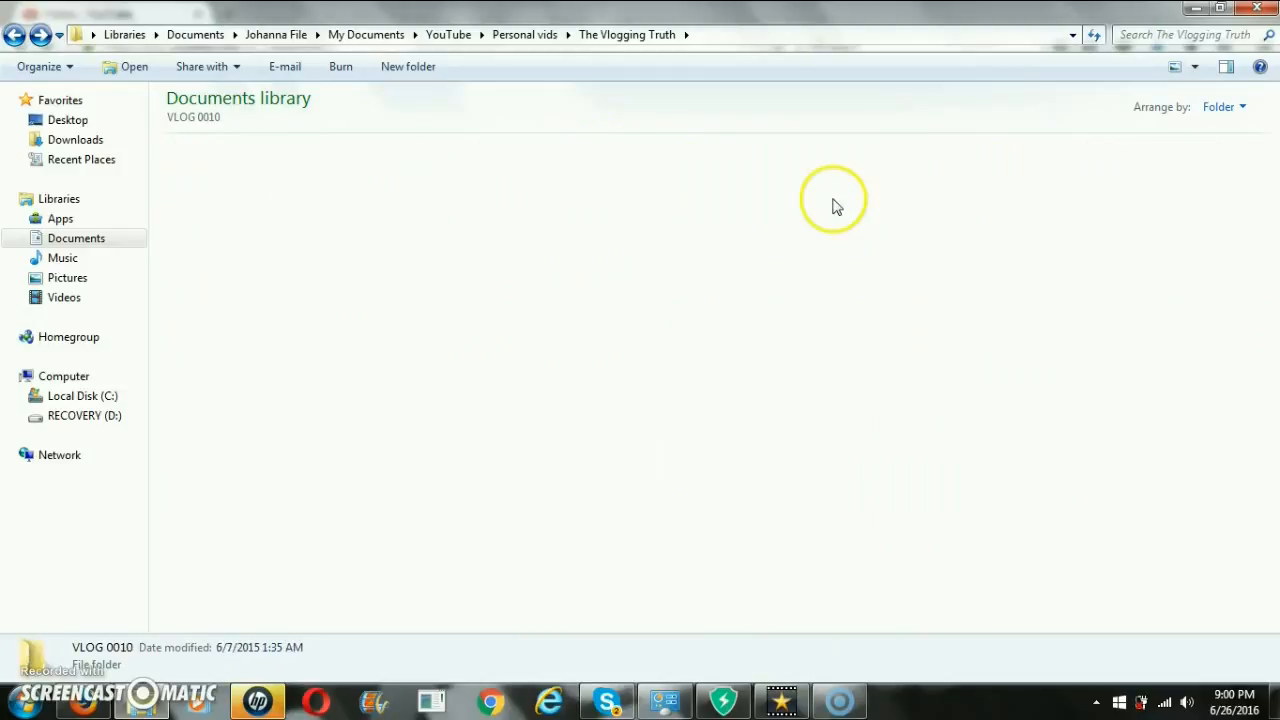
click(14, 36)
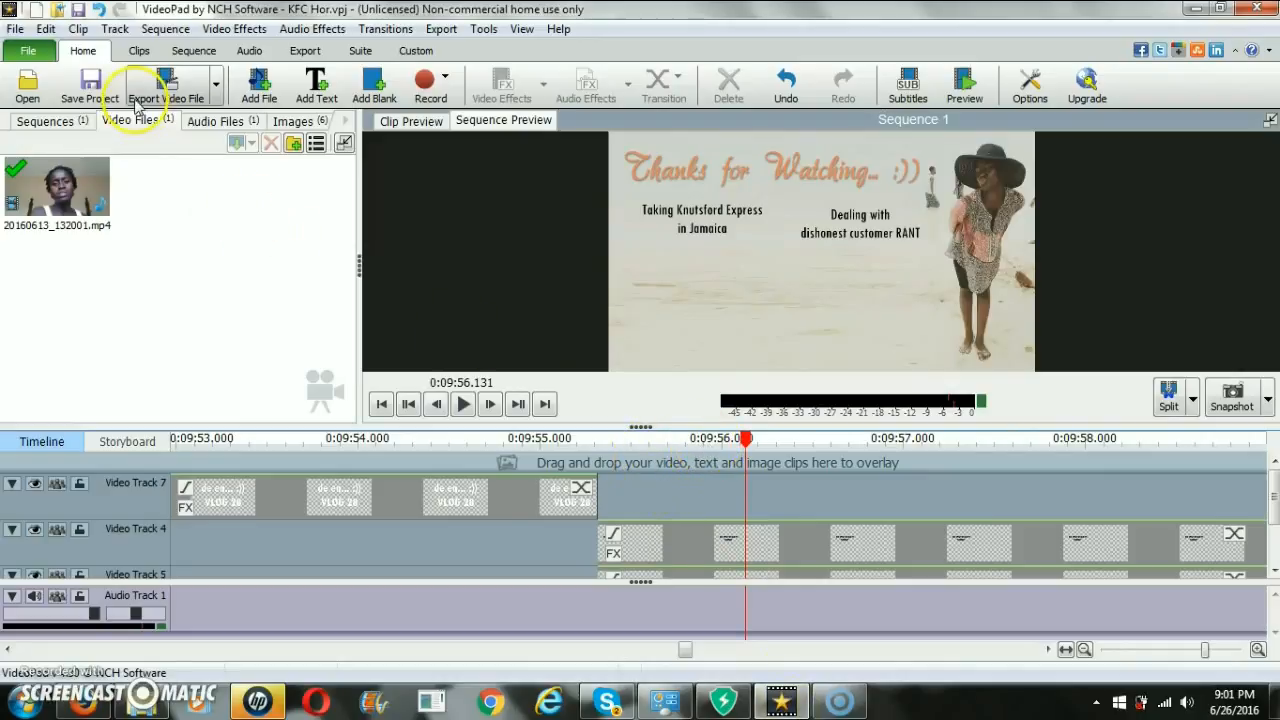
Switch to VideoPad and import the Positivity Challenge and "Why are people made at PewDiePie" videos from The Vlogging Truth folder
click(168, 90)
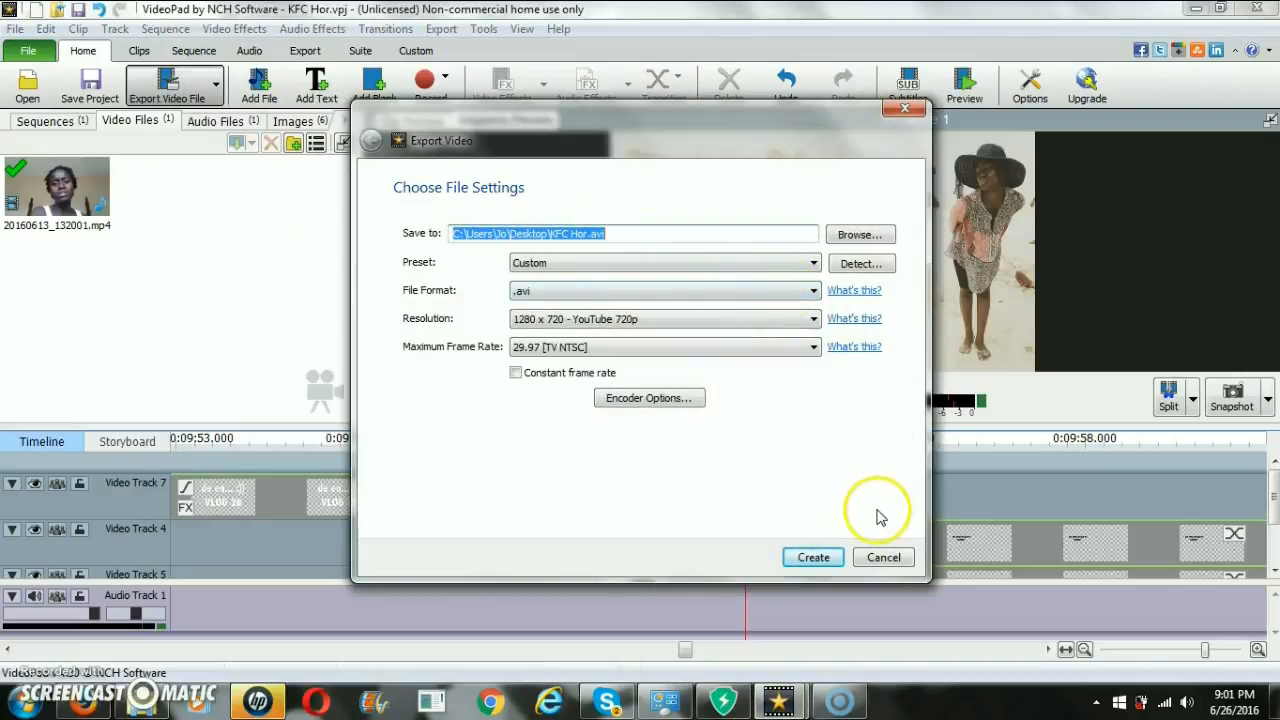
click(882, 558)
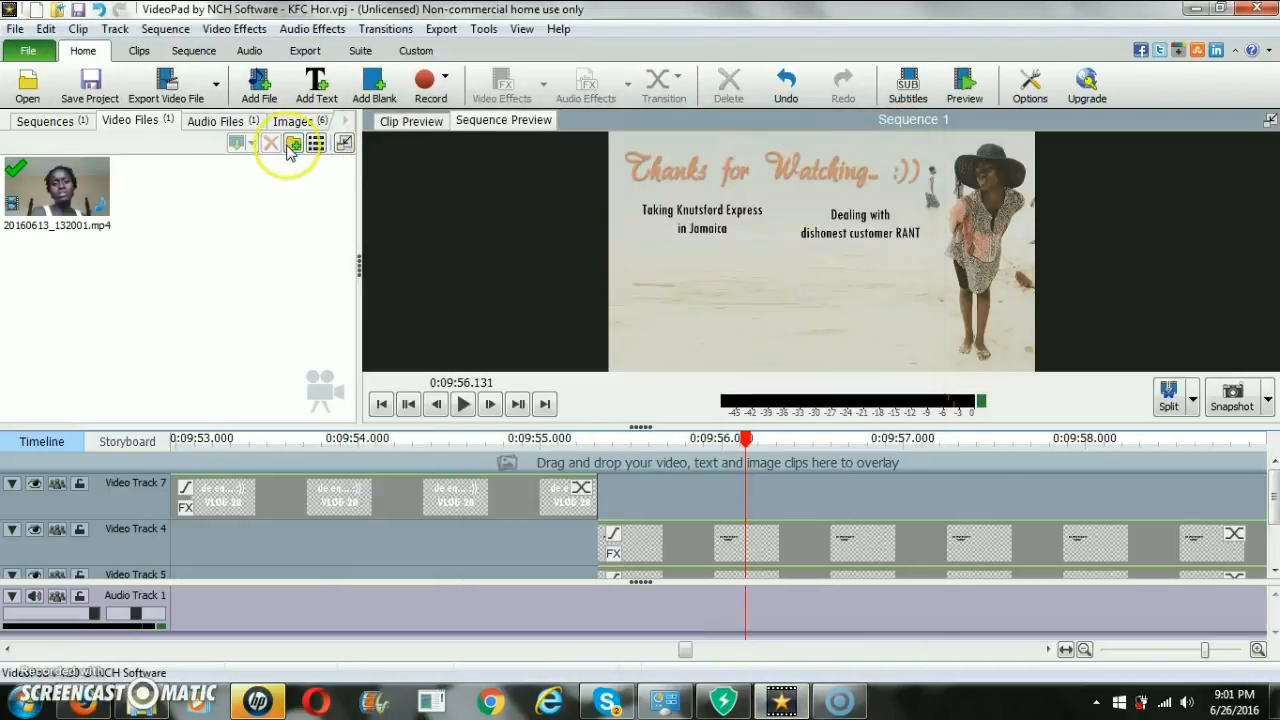
click(246, 88)
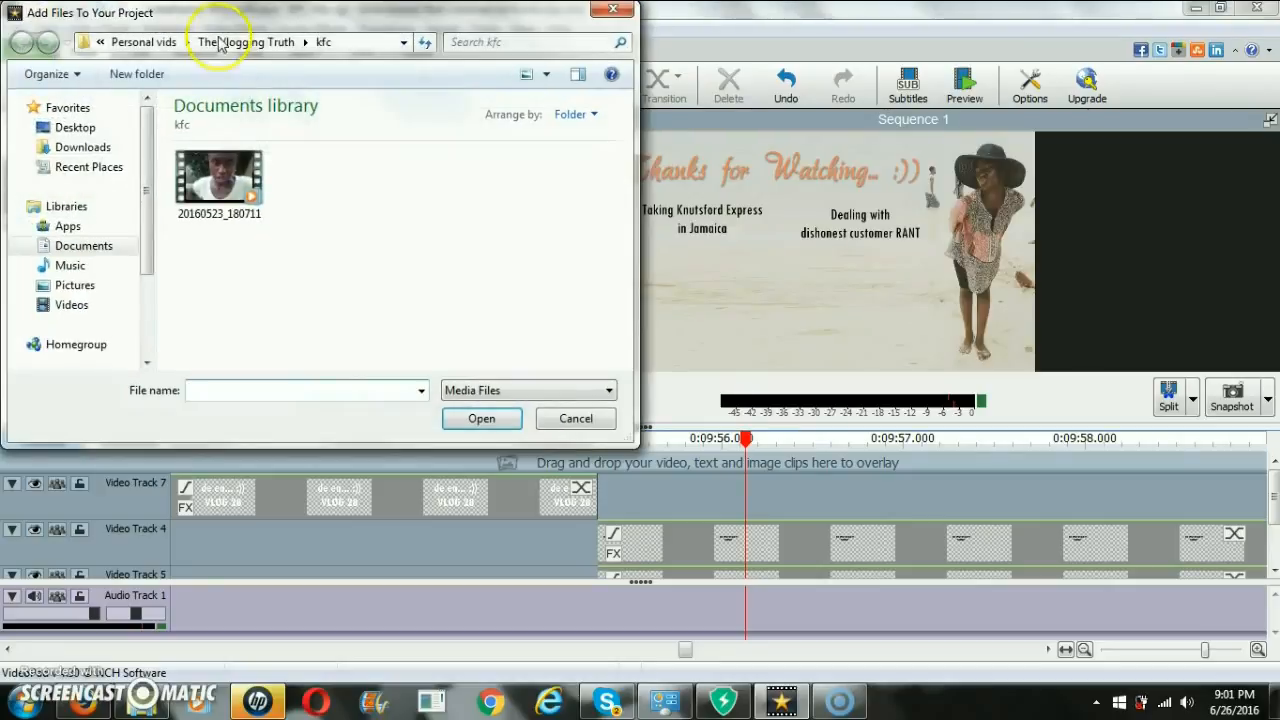
click(214, 44)
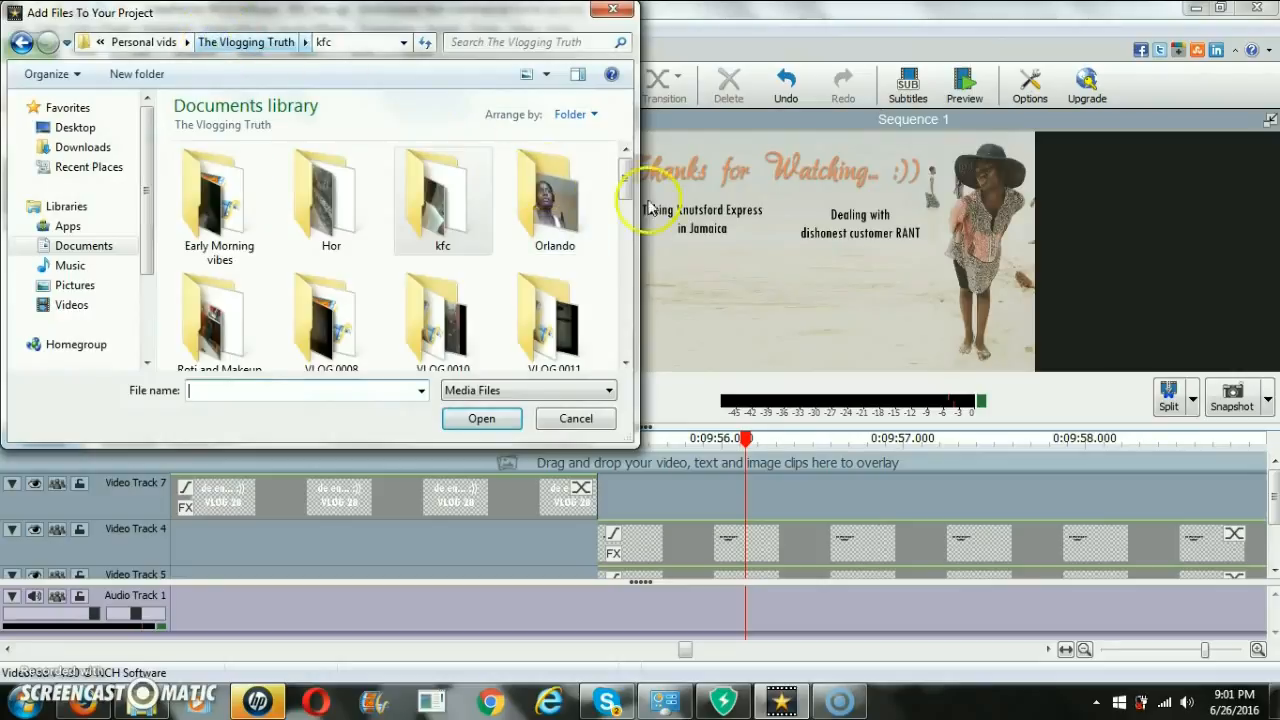
drag(624, 170, 627, 387)
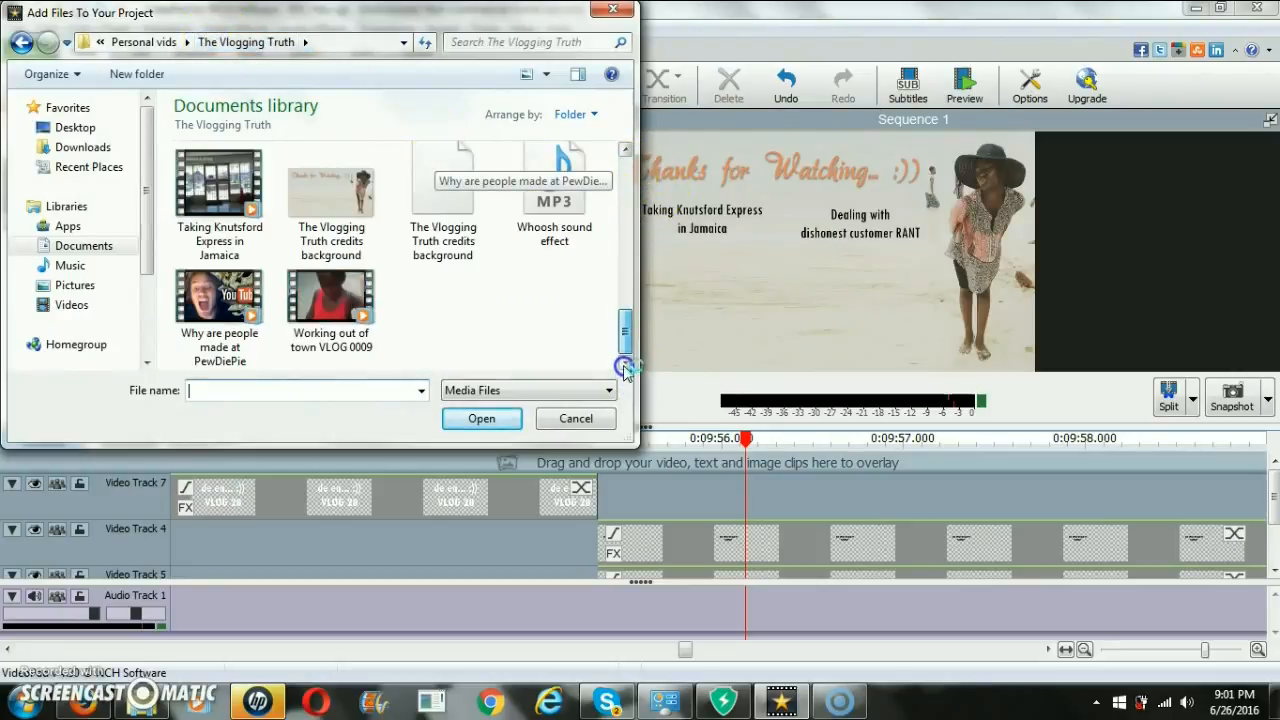
click(236, 310)
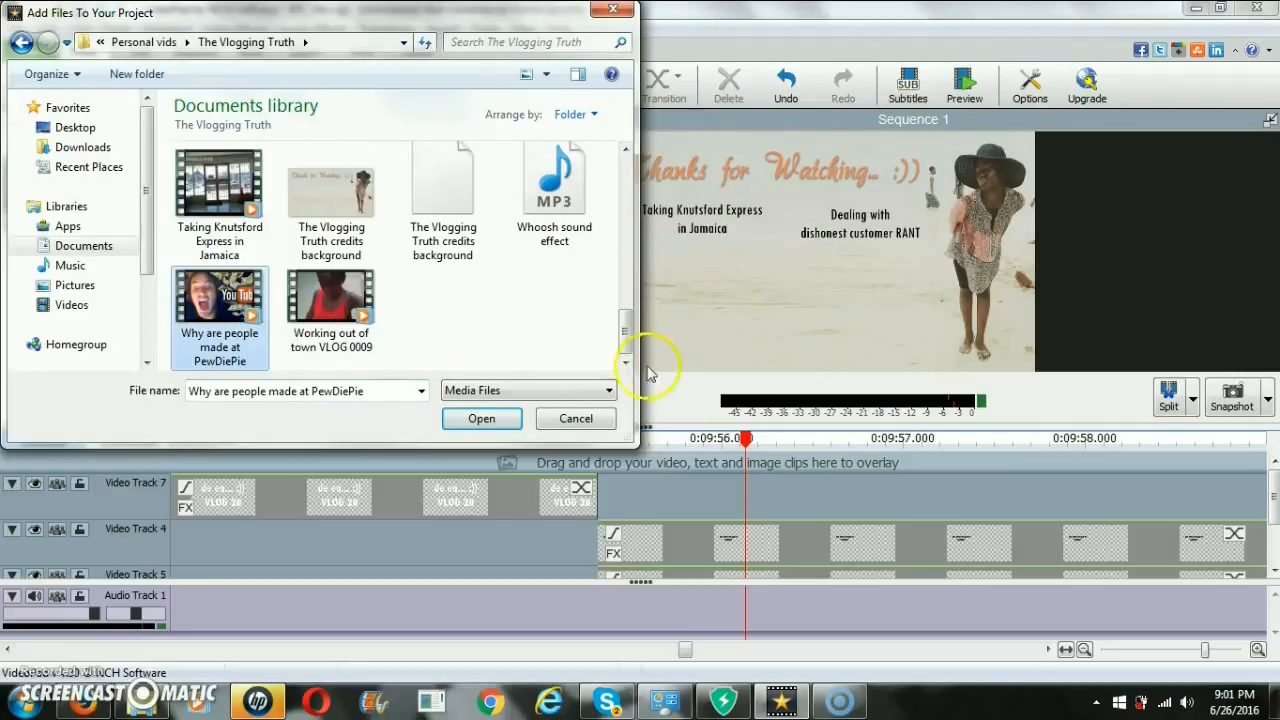
drag(630, 332, 631, 302)
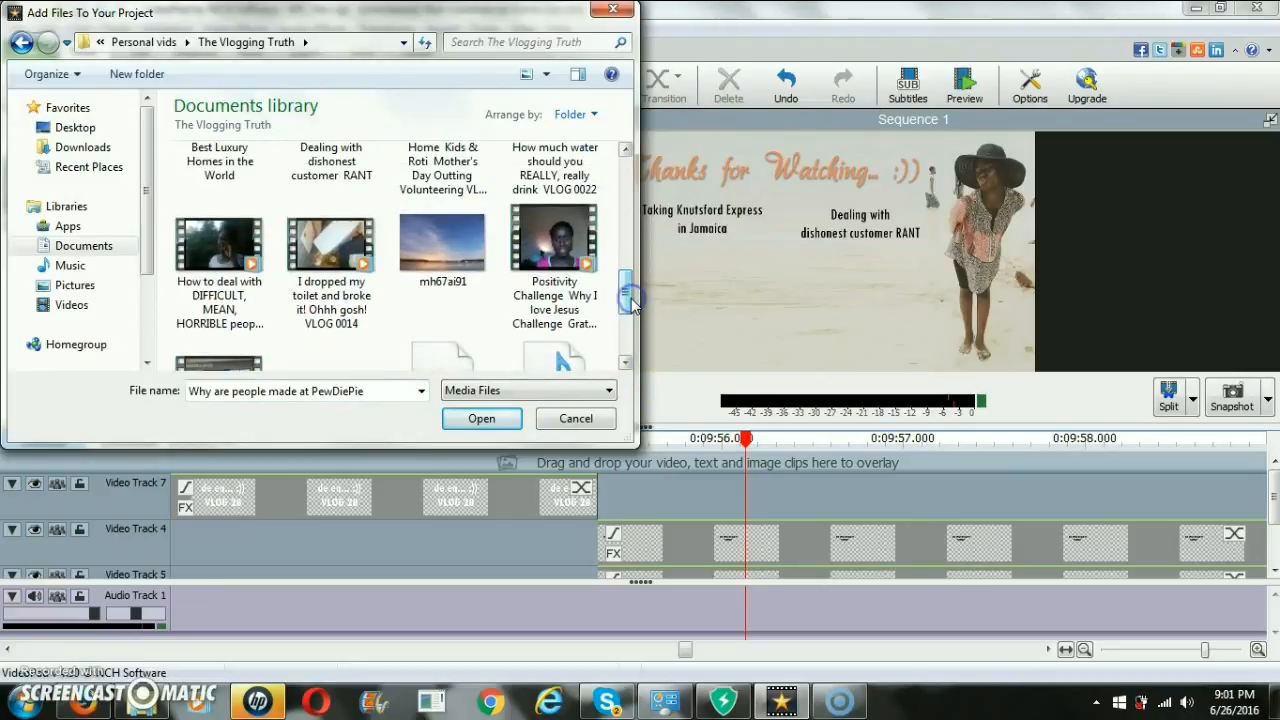
click(558, 280)
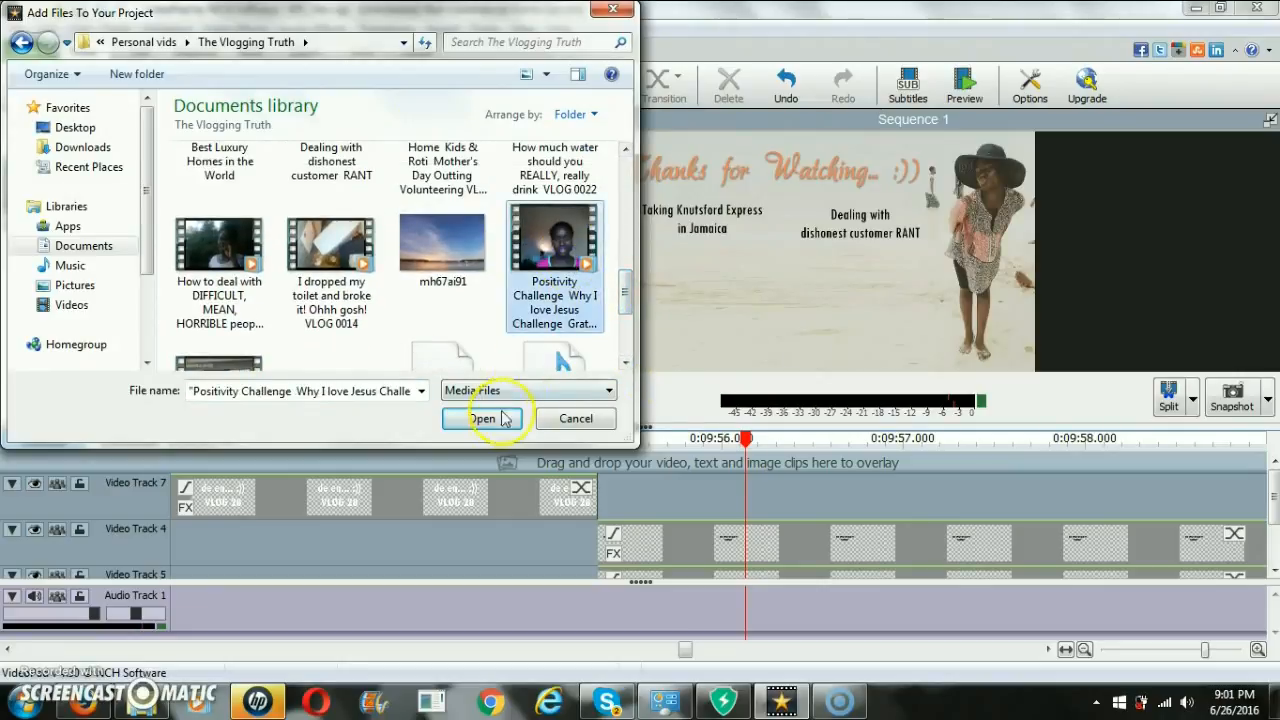
click(497, 420)
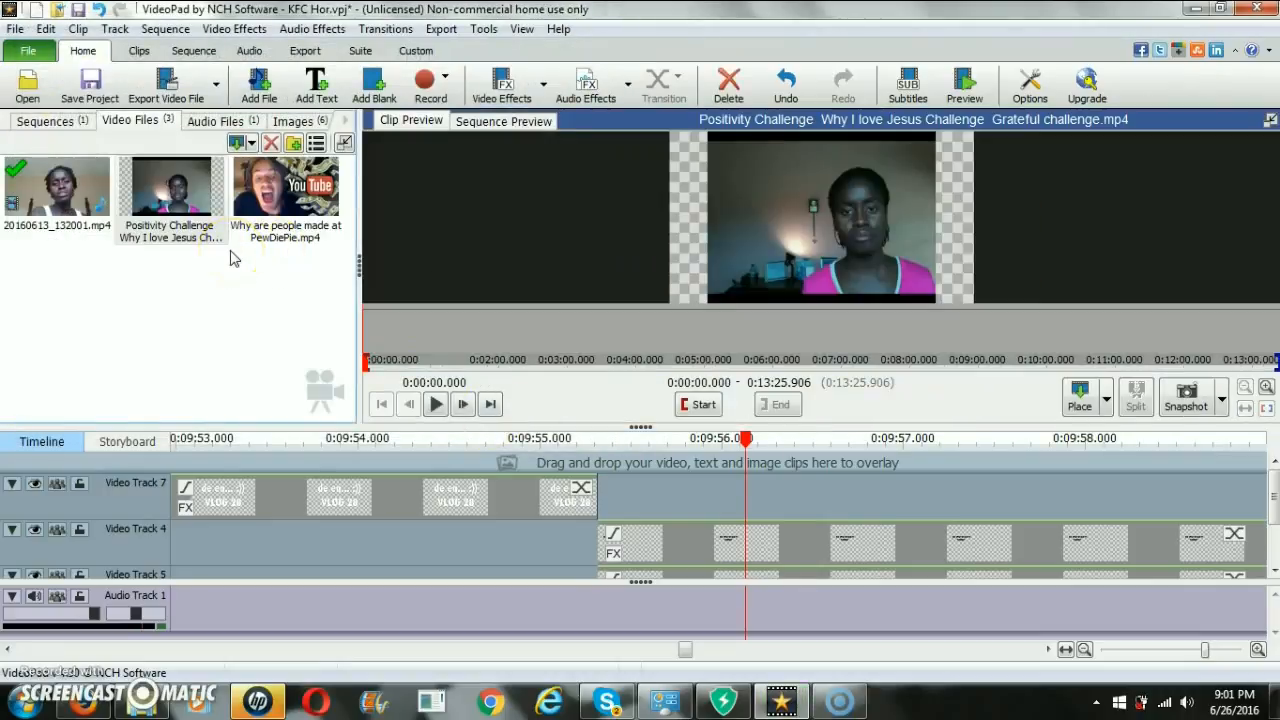
Preview the imported PewDiePie and Positivity Challenge clips in turn
click(248, 194)
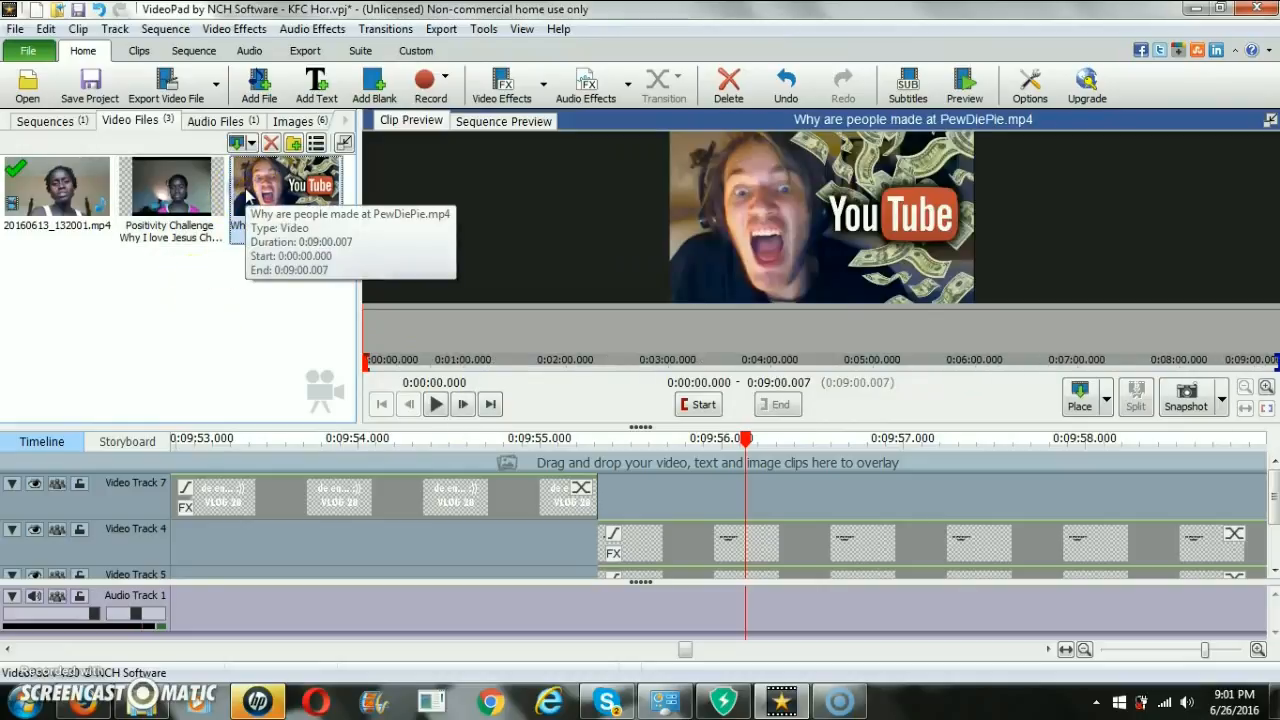
click(185, 195)
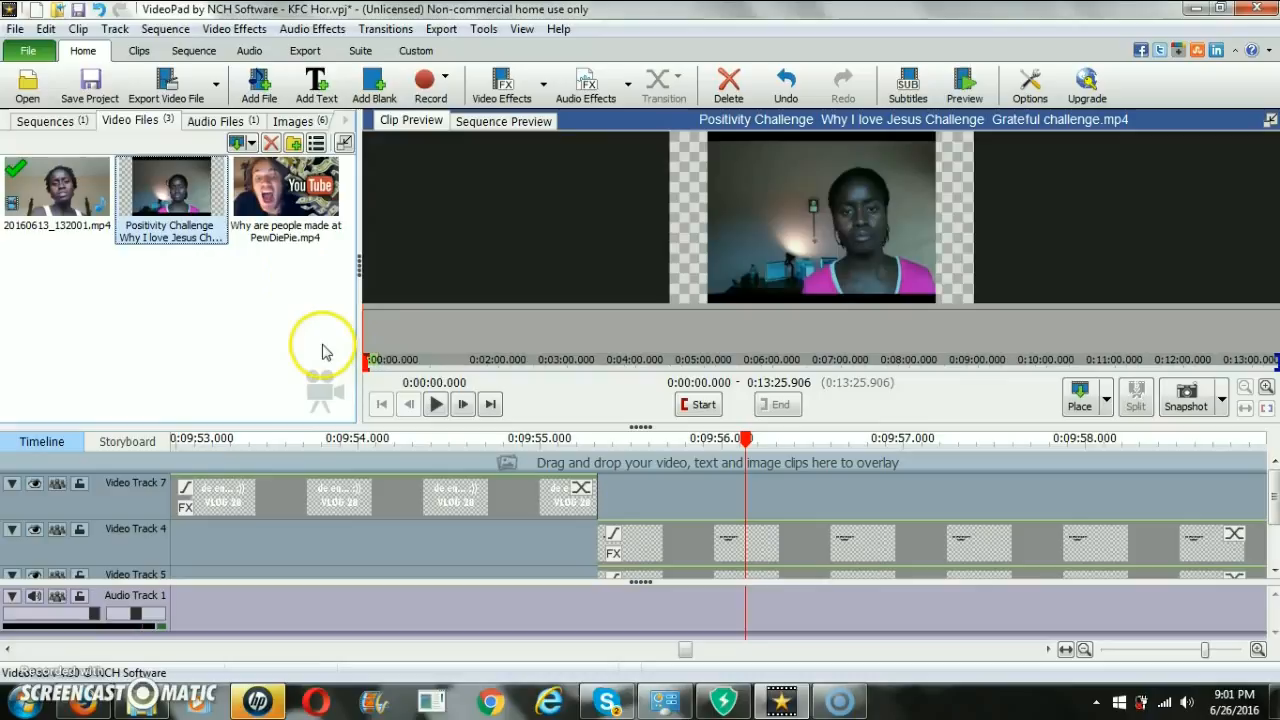
click(270, 205)
click(170, 195)
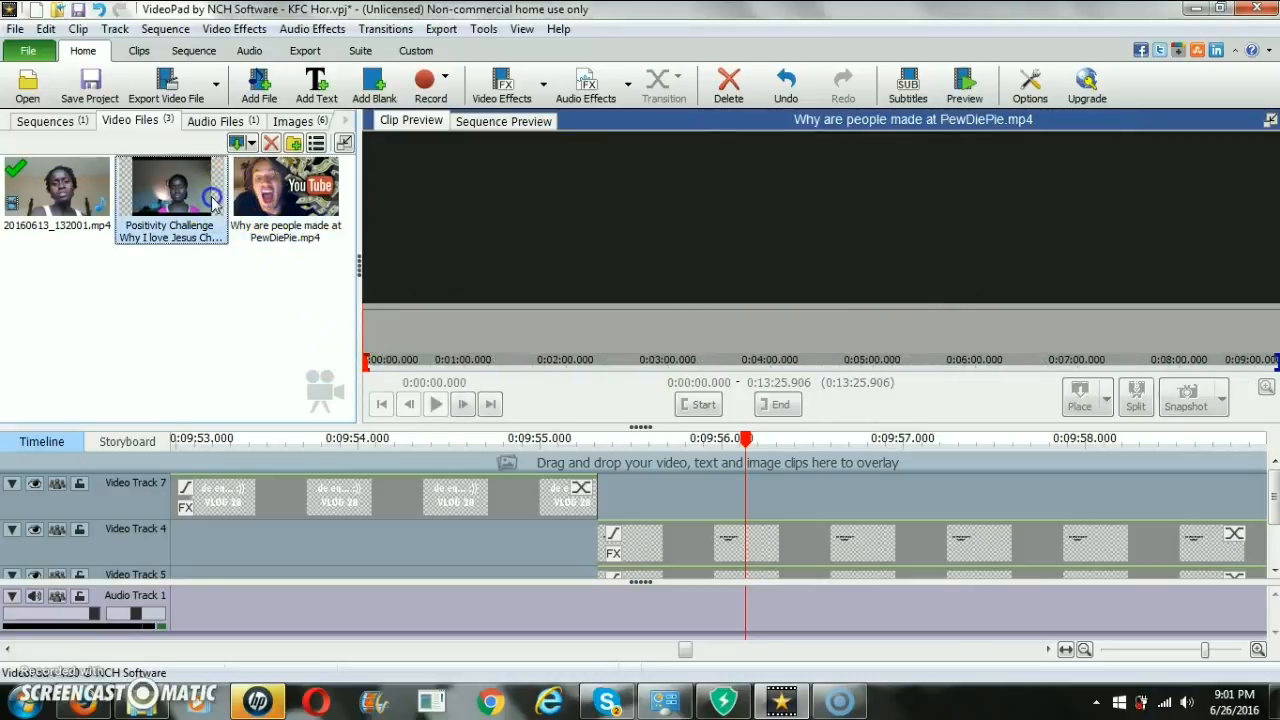
mouse_move(274, 246)
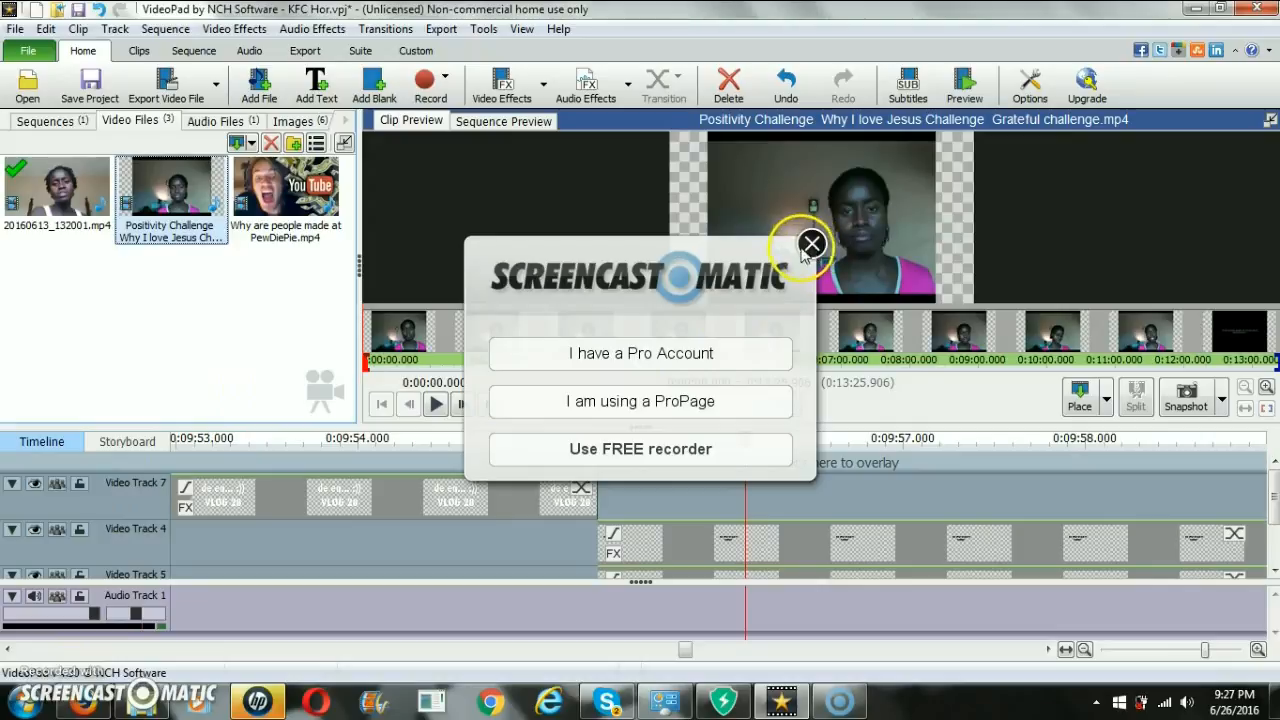
click(812, 244)
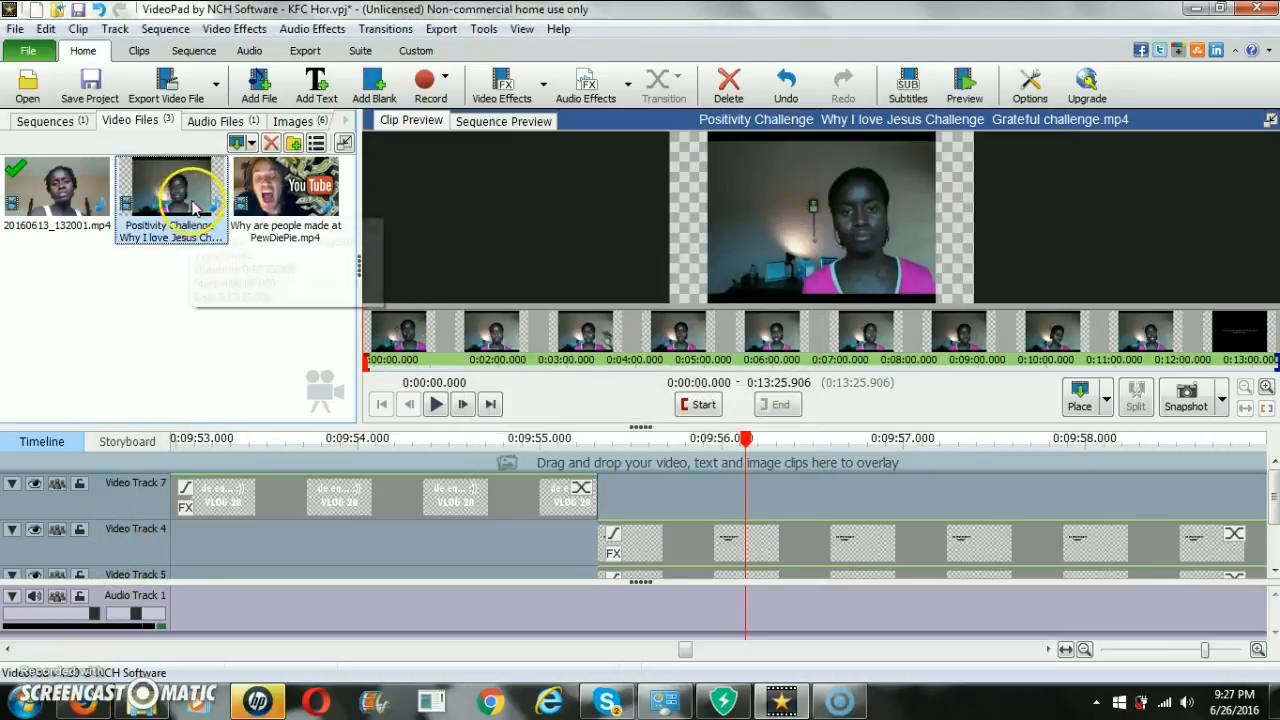
click(247, 207)
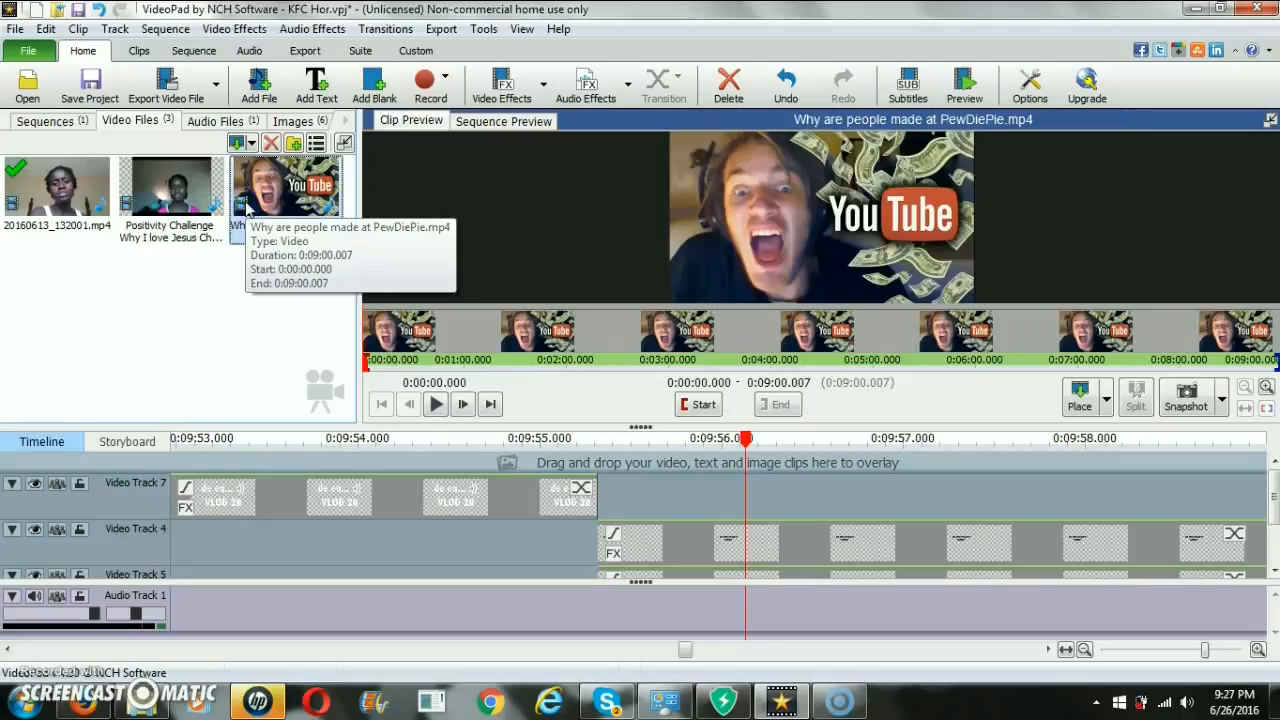
Trim the Positivity Challenge clip to start at about 0:02:47 and end at about 0:04:44
click(172, 190)
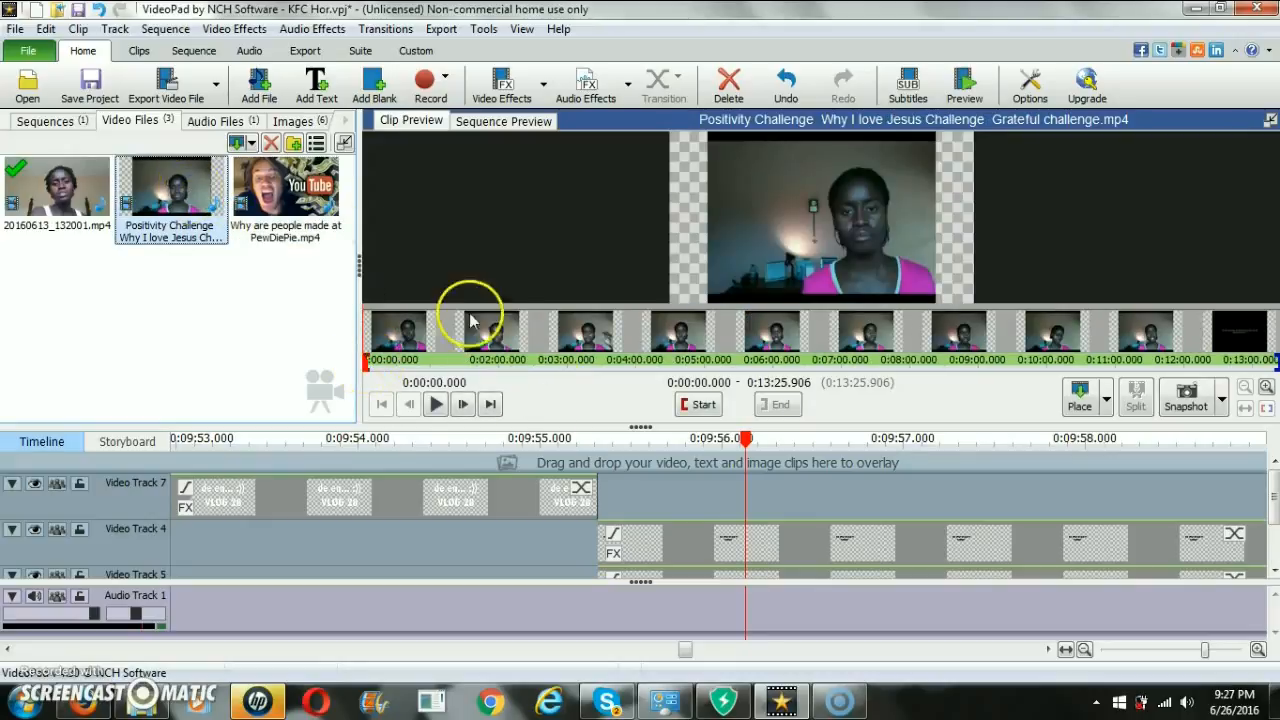
drag(370, 375, 609, 382)
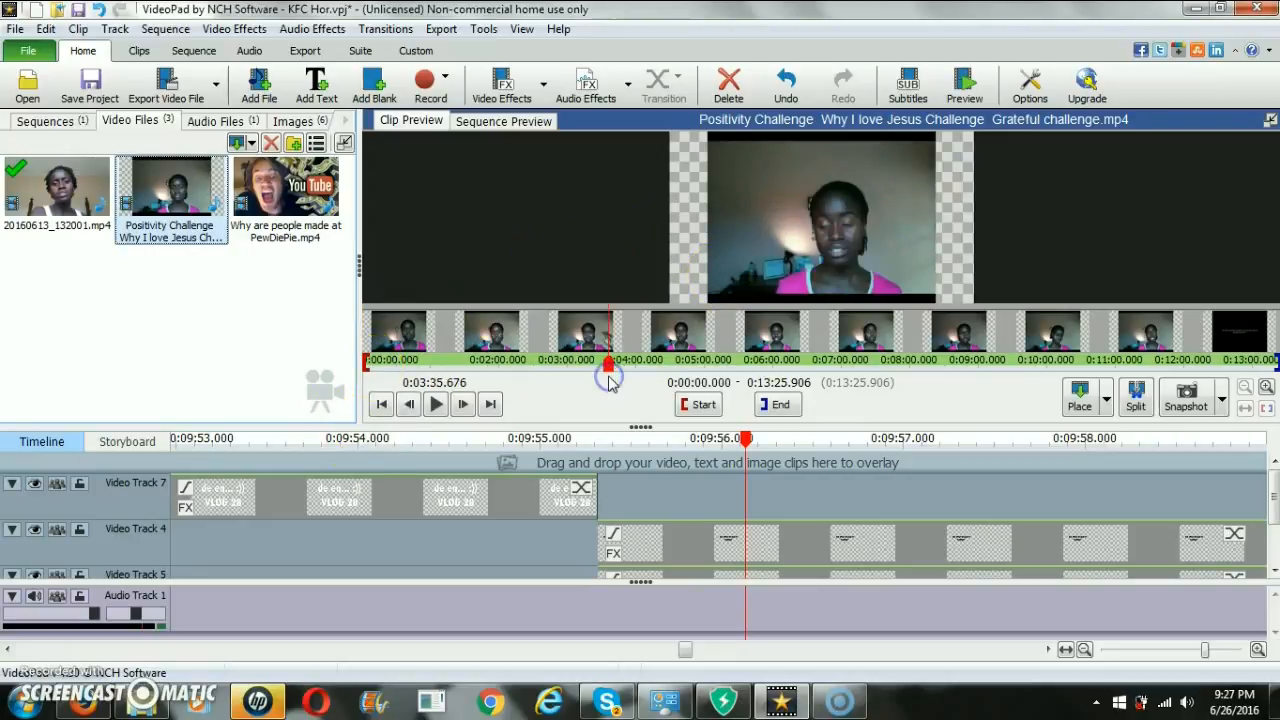
mouse_move(370, 363)
mouse_down()
mouse_move(575, 375)
mouse_move(577, 388)
mouse_up()
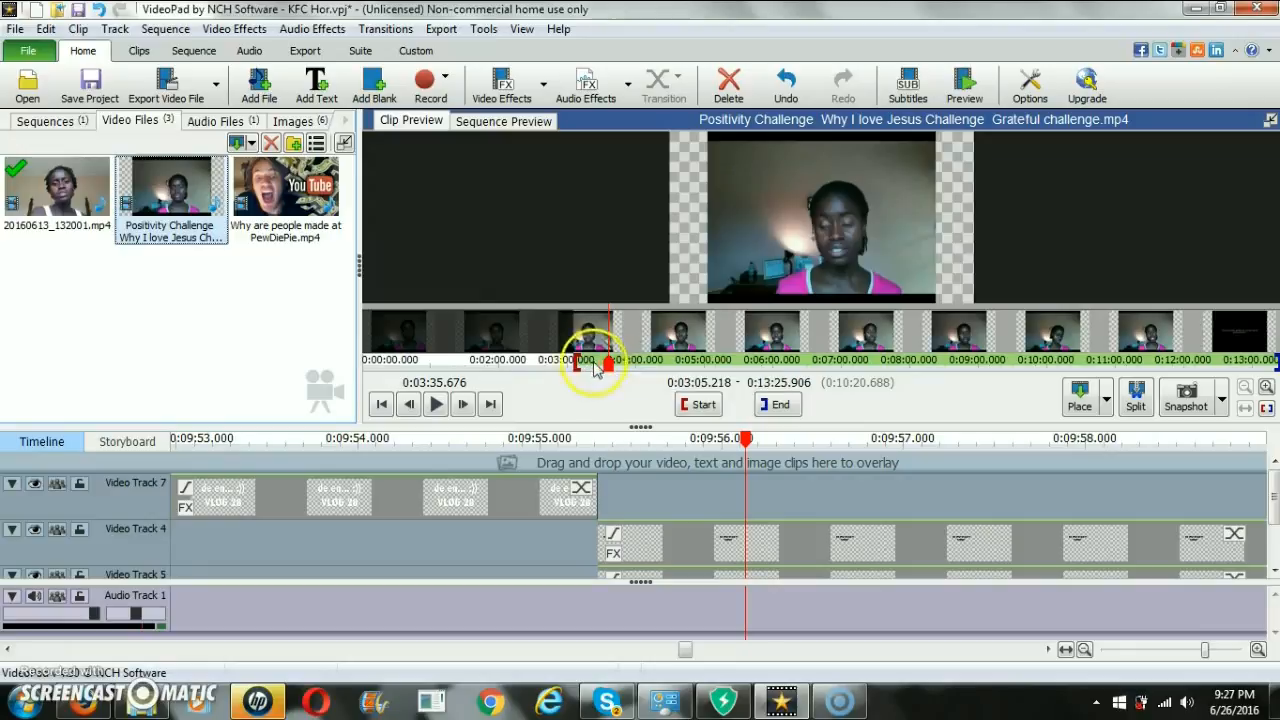
drag(578, 368, 557, 372)
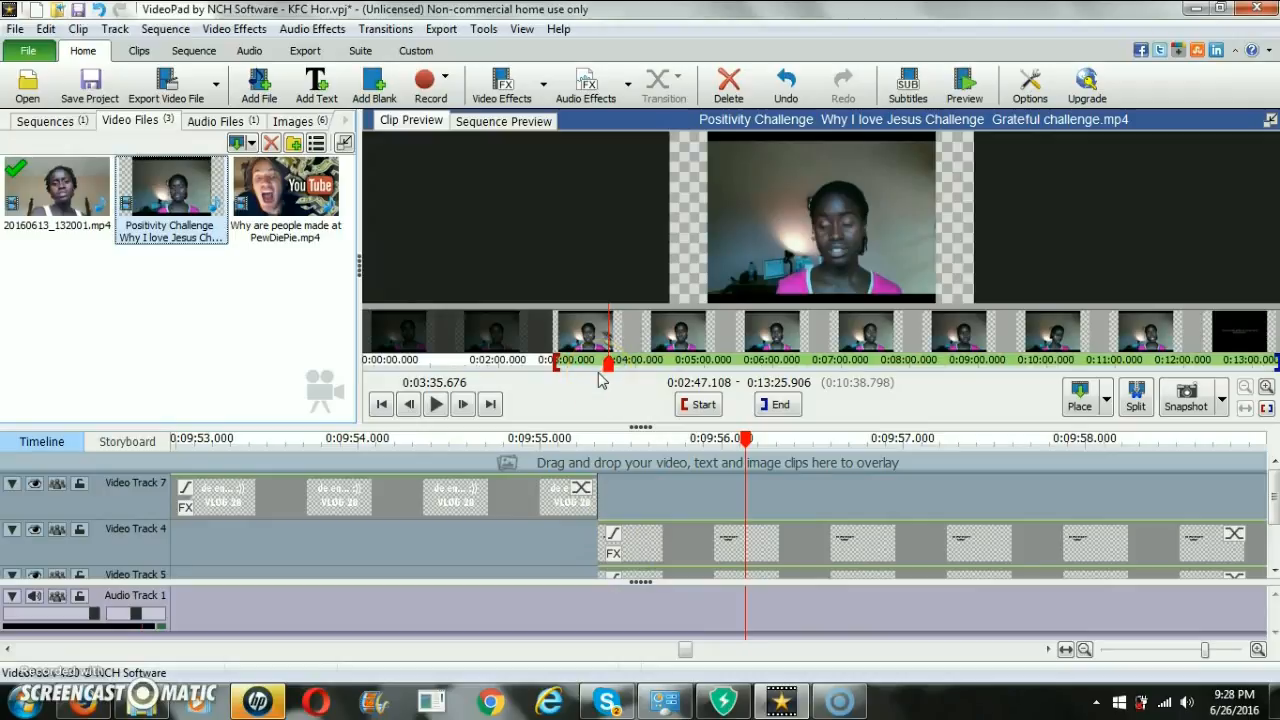
mouse_move(610, 370)
mouse_down()
mouse_move(1071, 368)
mouse_move(1006, 358)
mouse_move(1273, 372)
mouse_move(689, 372)
mouse_up()
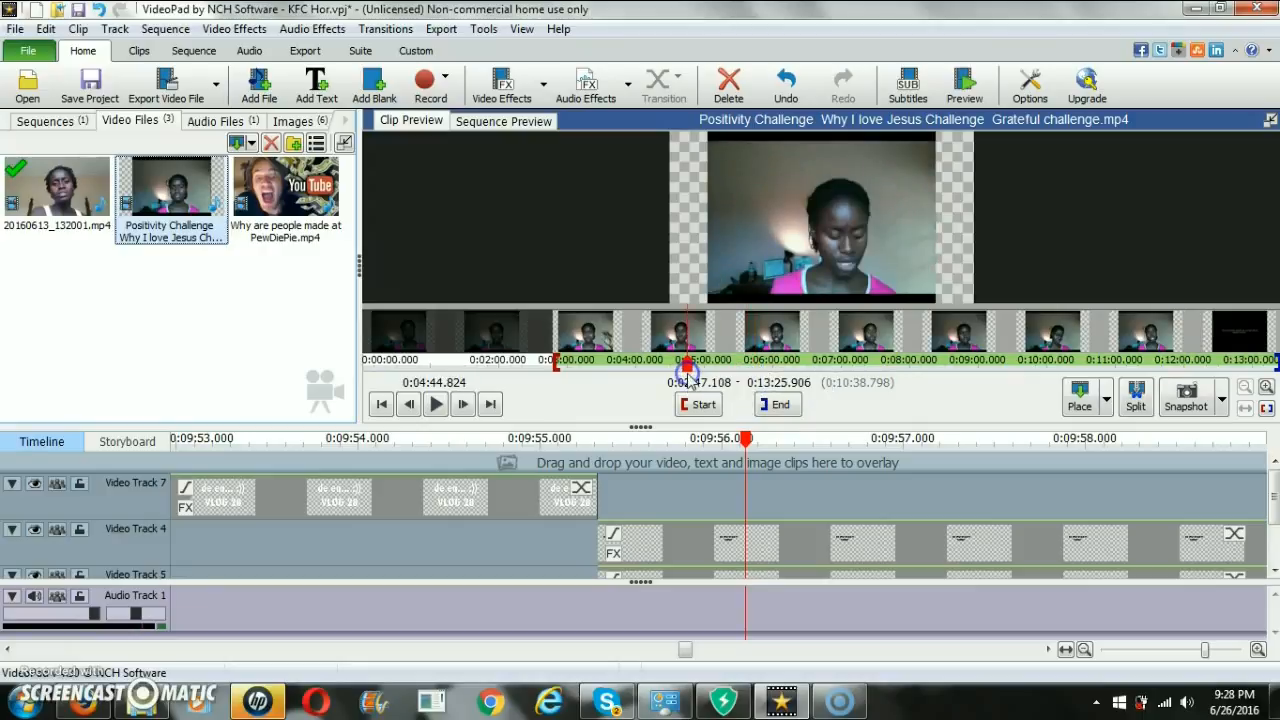
click(780, 404)
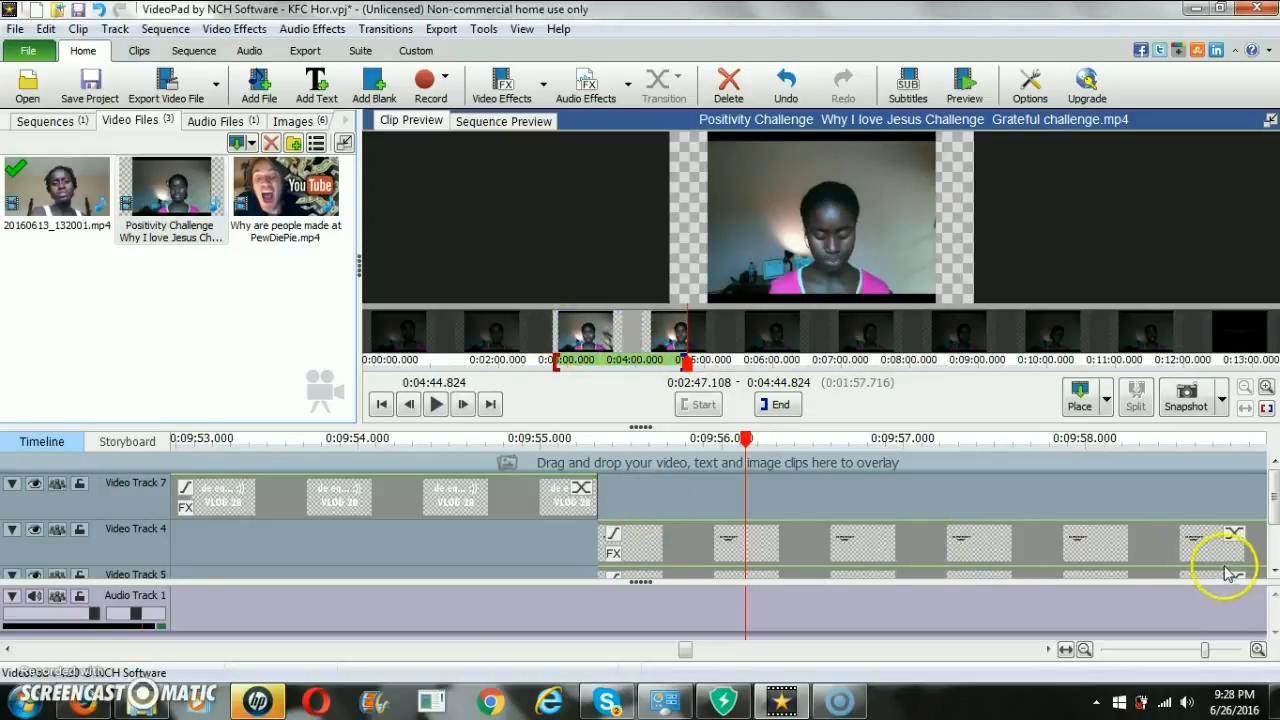
Examine the end-screen background and the two video title texts on Video Tracks 4, 5 and 6
scroll(1272, 512, down, 2)
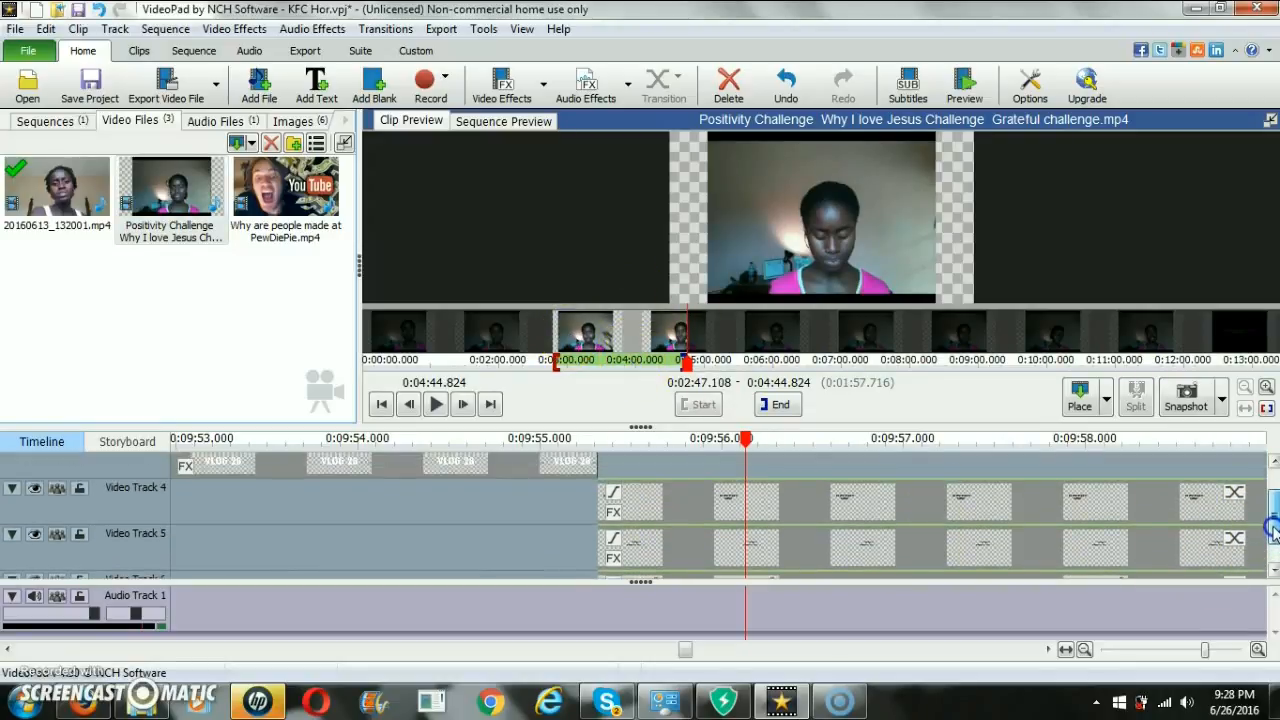
scroll(1272, 512, up, 2)
scroll(1272, 512, down, 1)
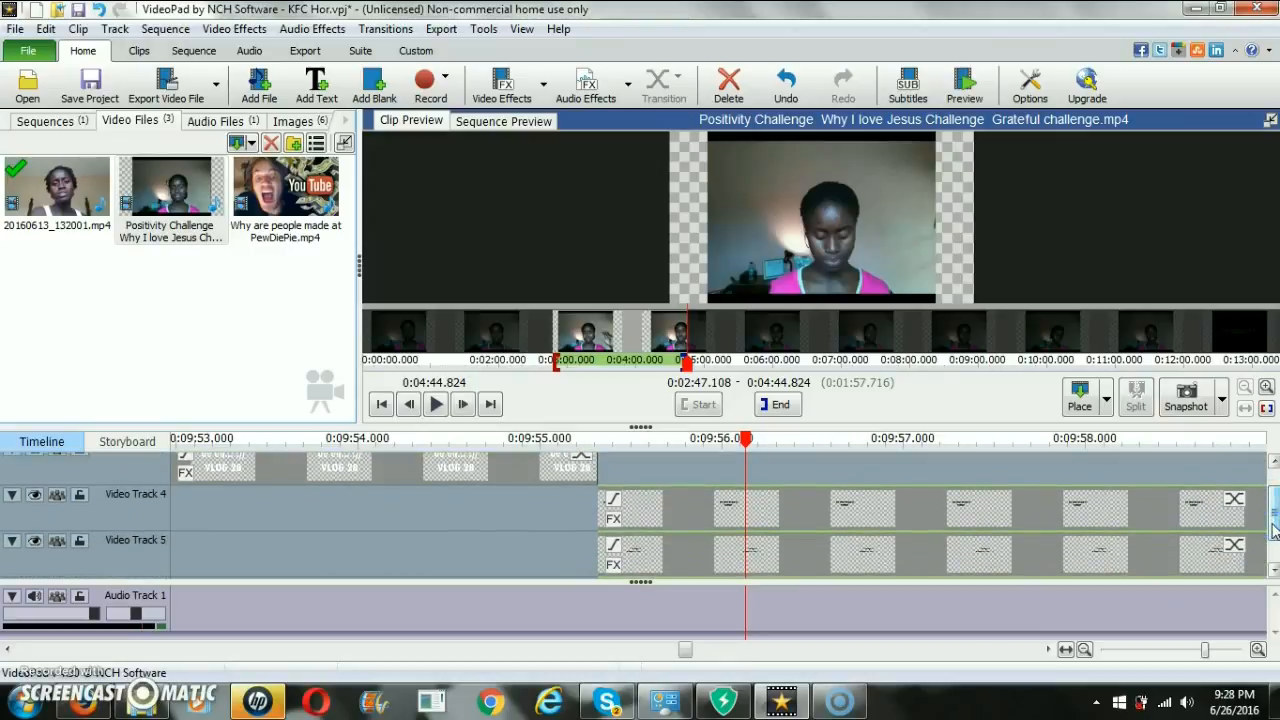
scroll(1273, 530, down, 1)
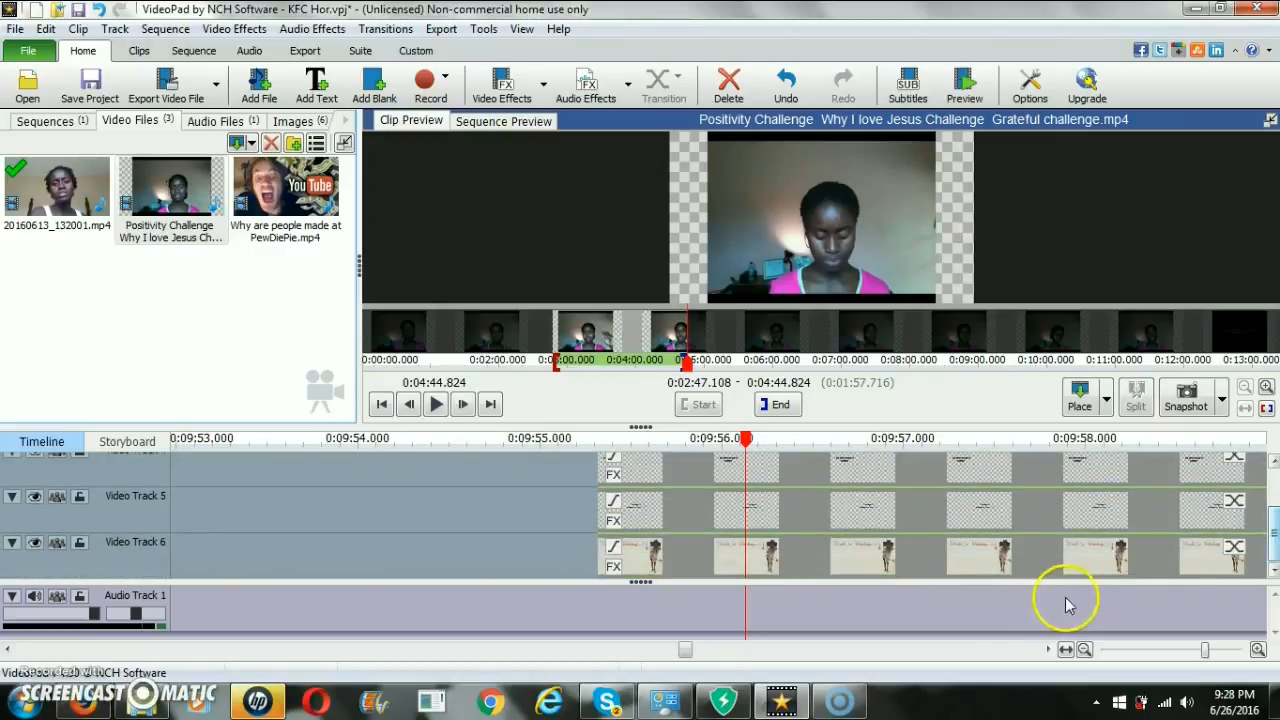
click(978, 557)
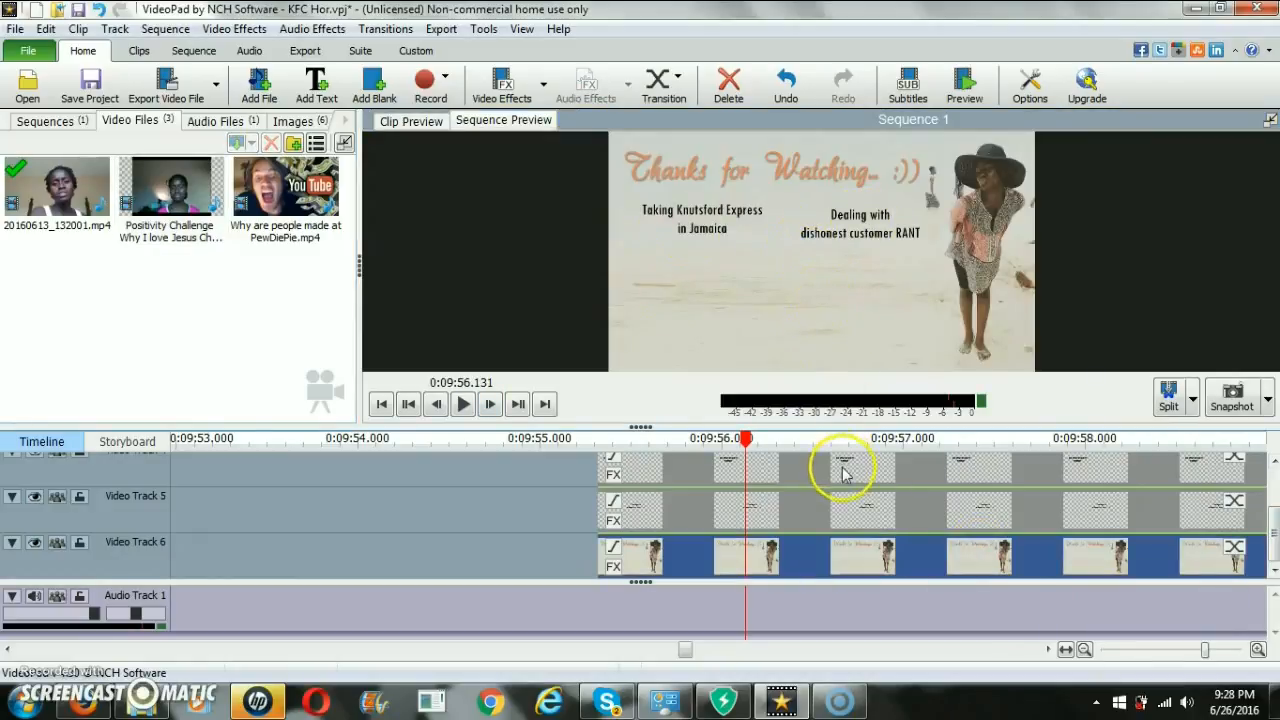
click(833, 525)
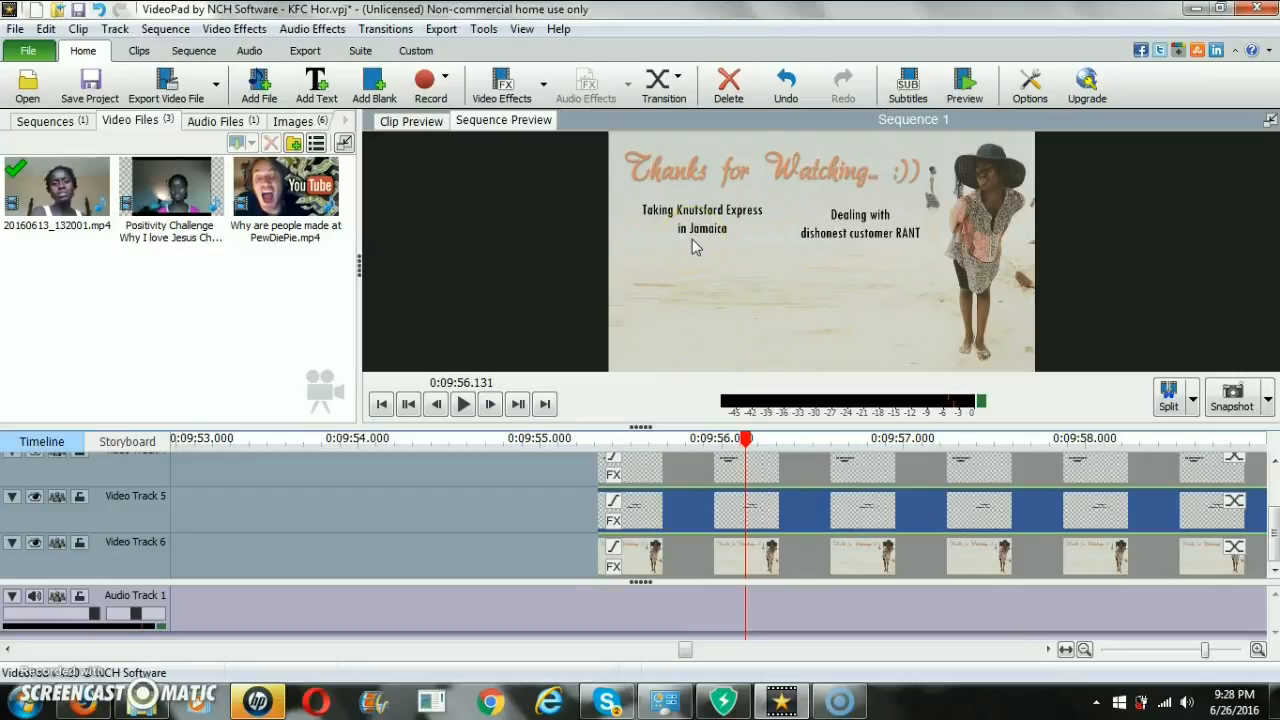
click(985, 478)
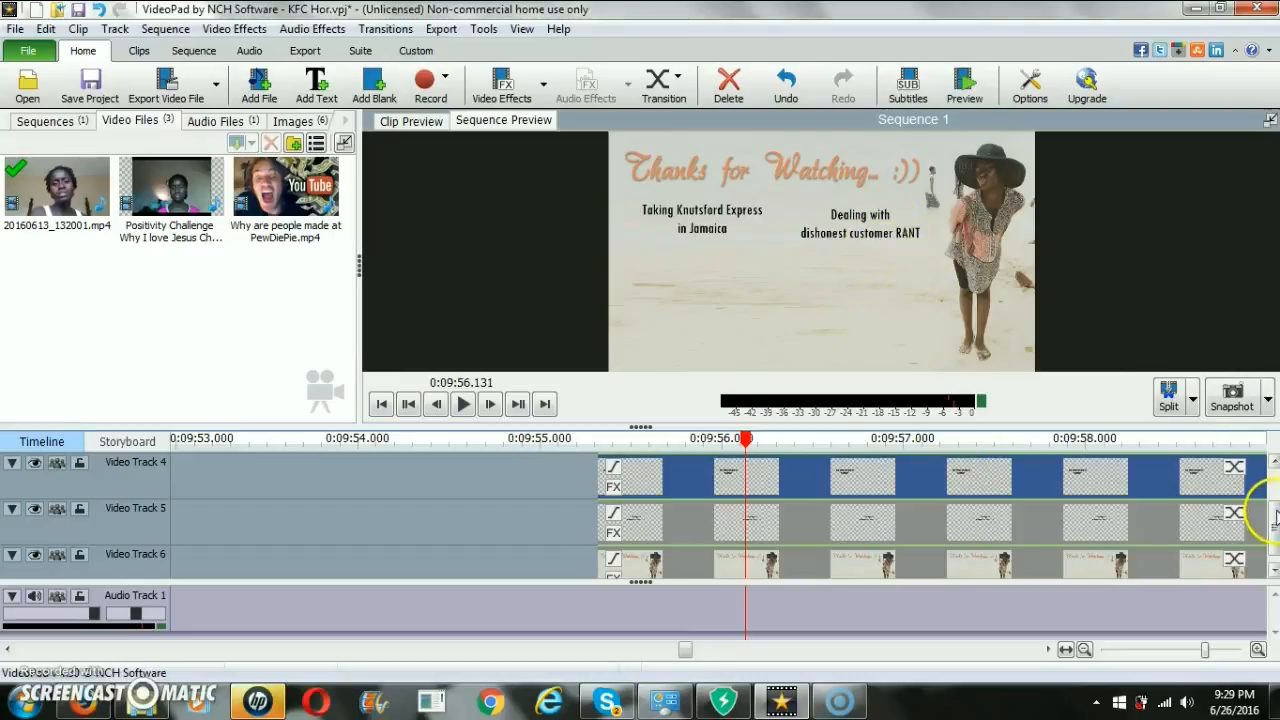
drag(1275, 516, 1273, 481)
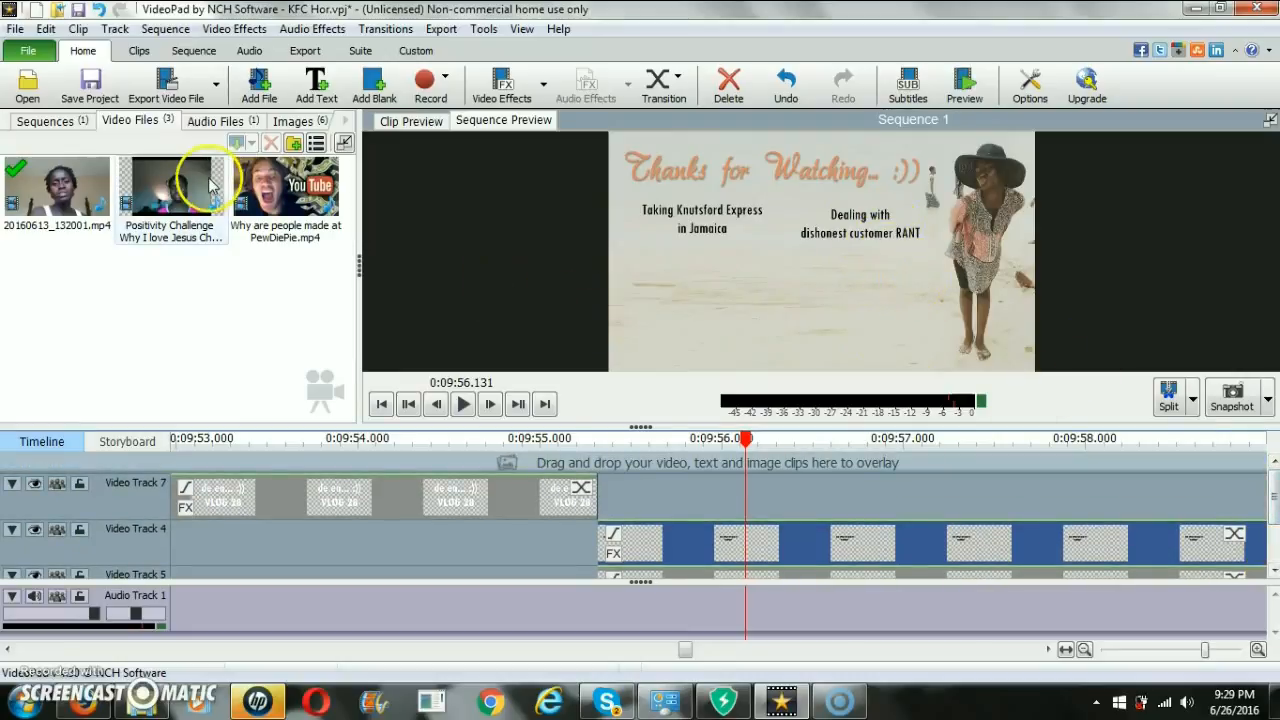
Place the playhead at about 0:09:55.5, at the start of the end screen, and overlay the trimmed Positivity Challenge clip there
click(168, 190)
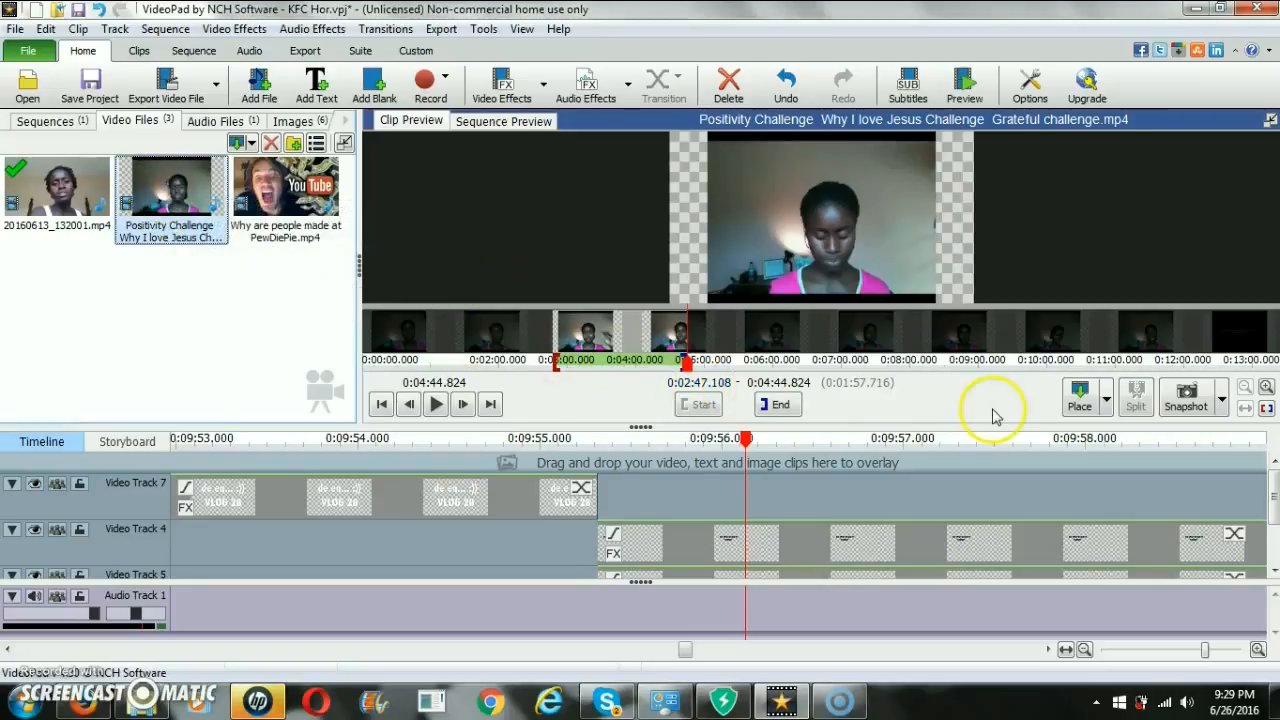
drag(747, 440, 634, 438)
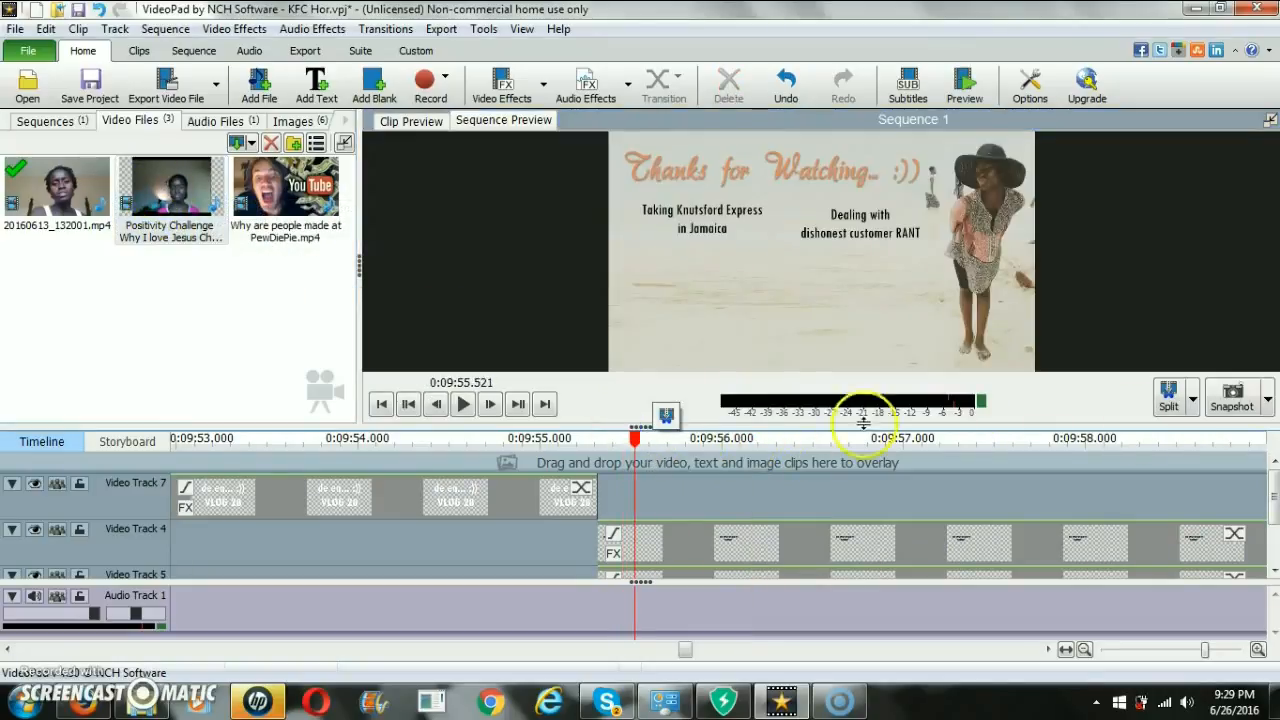
click(1192, 404)
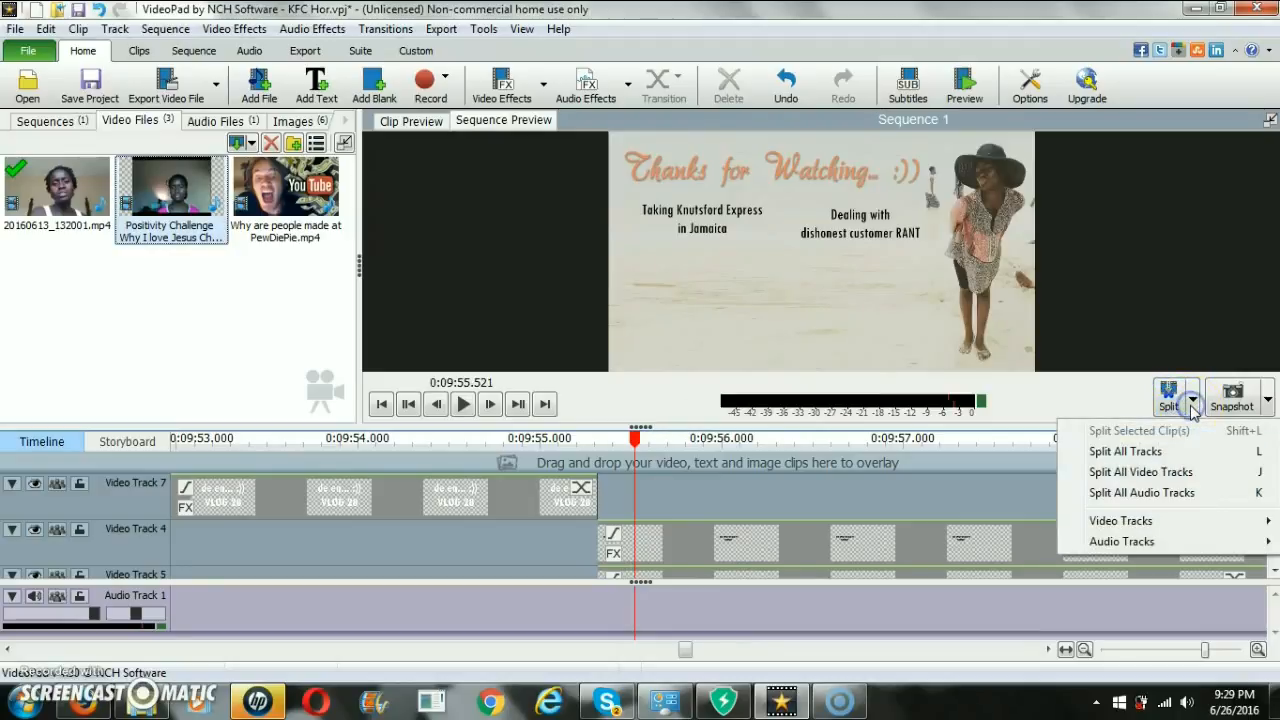
double_click(170, 195)
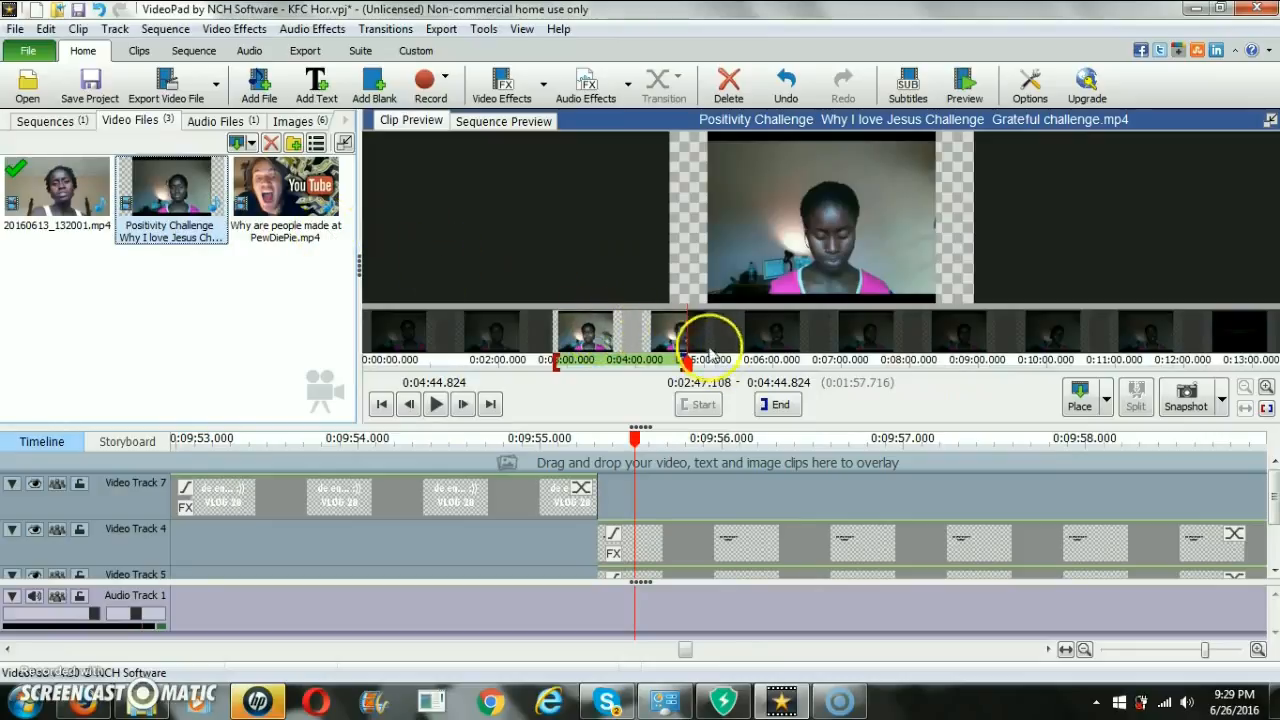
click(1107, 410)
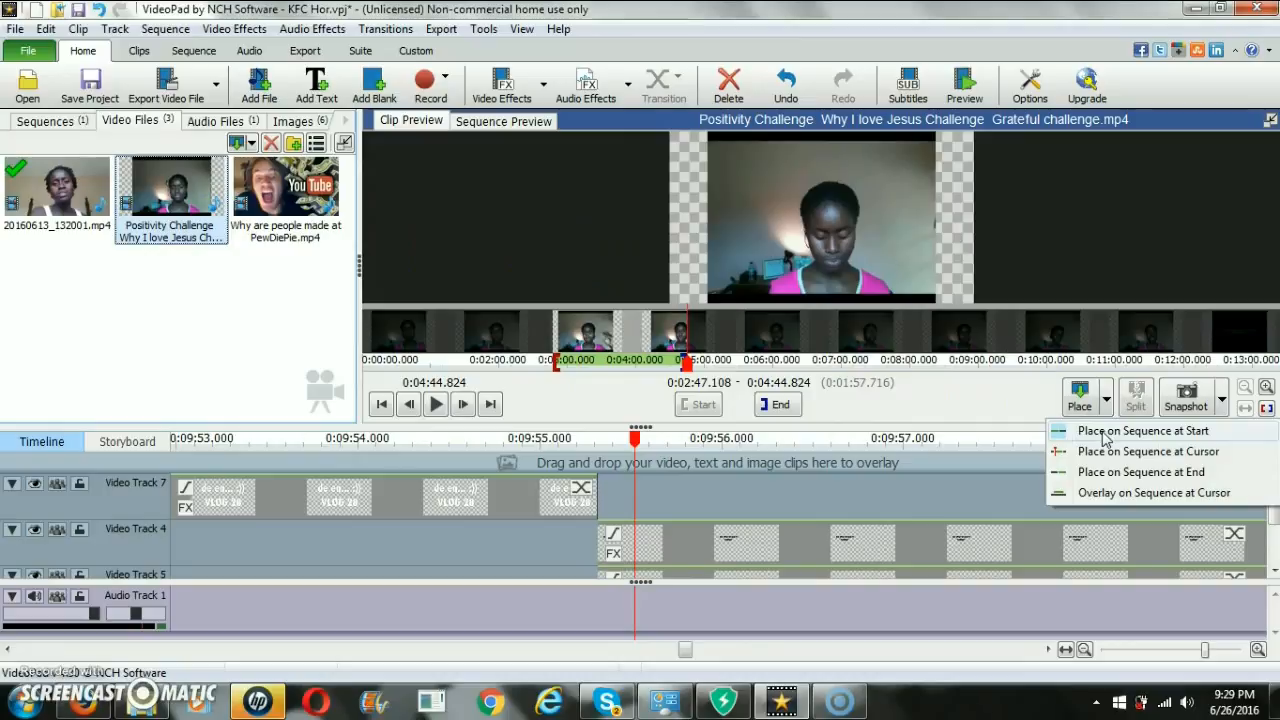
click(1108, 490)
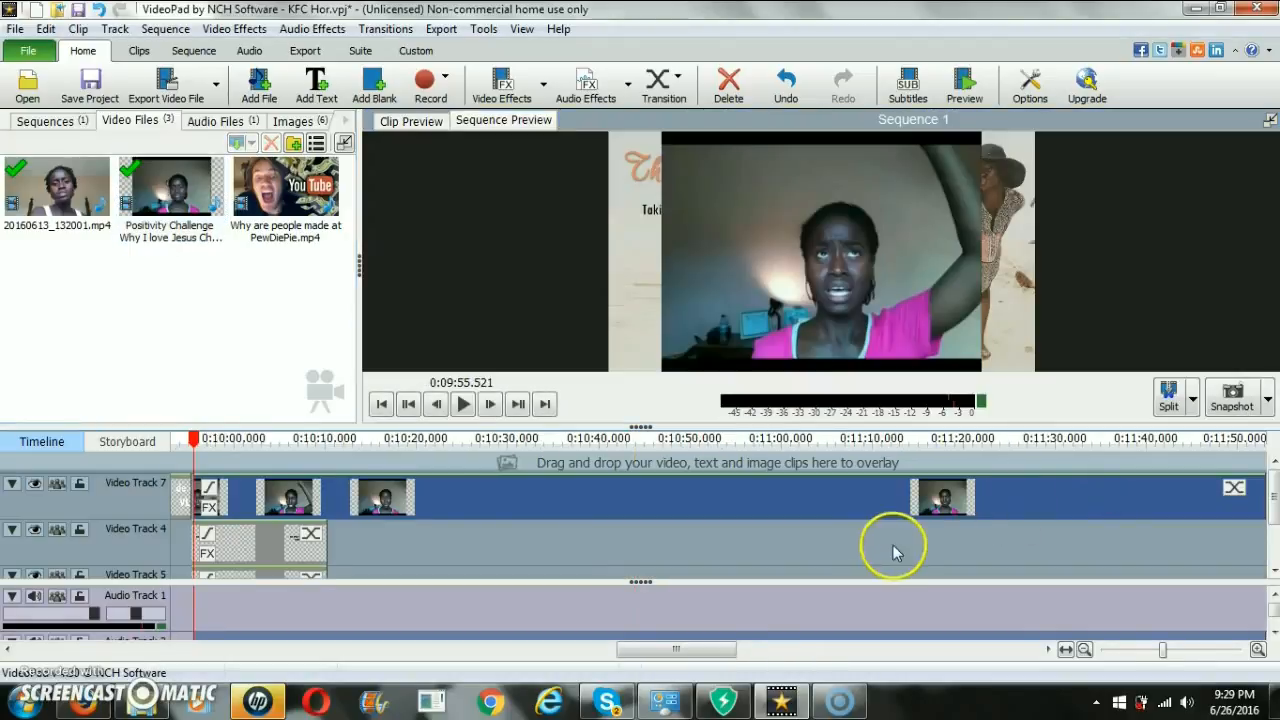
Trim the PewDiePie clip to end at about 0:01:13 and overlay it on the sequence at the playhead, at about 0:09:55.5
drag(677, 649, 634, 655)
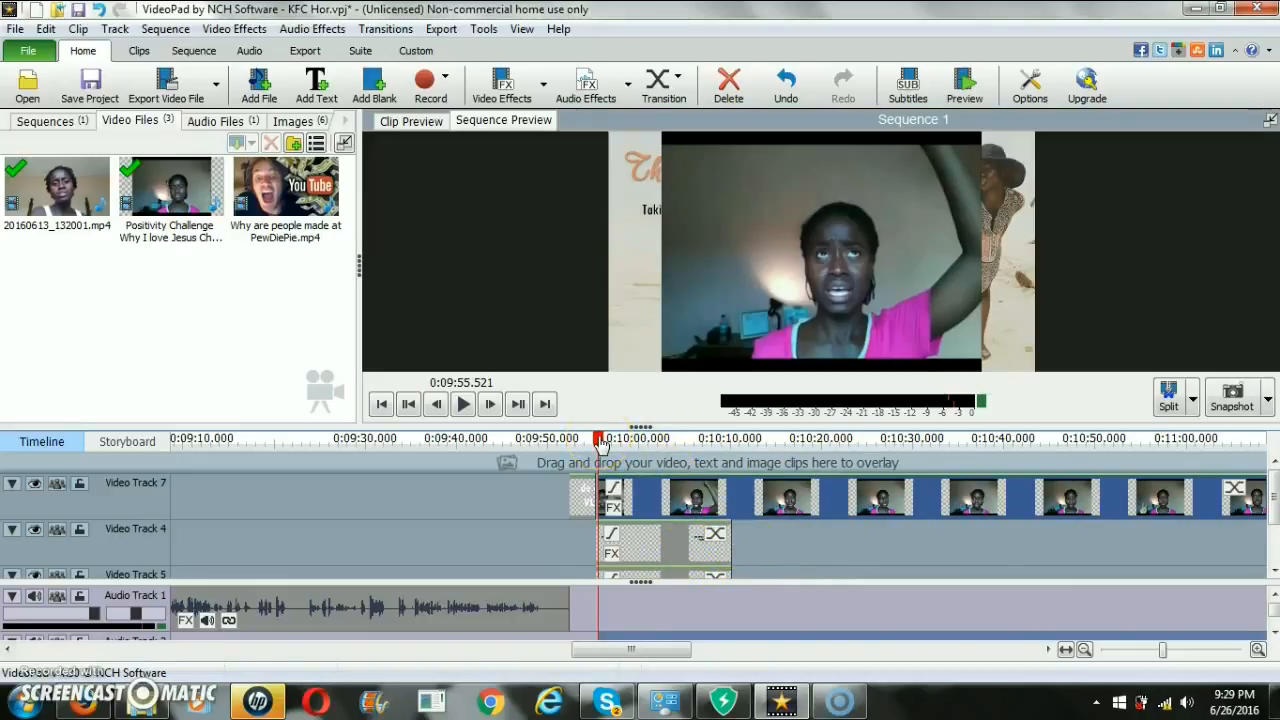
click(286, 204)
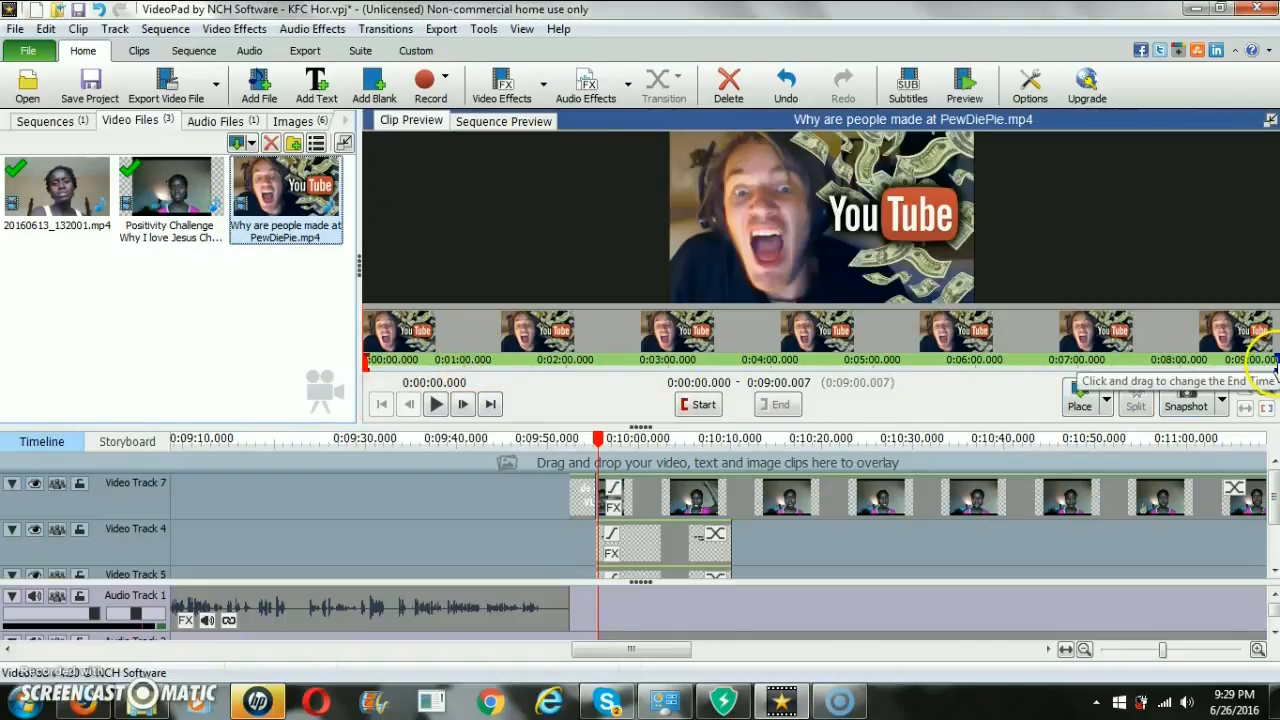
drag(367, 368, 489, 378)
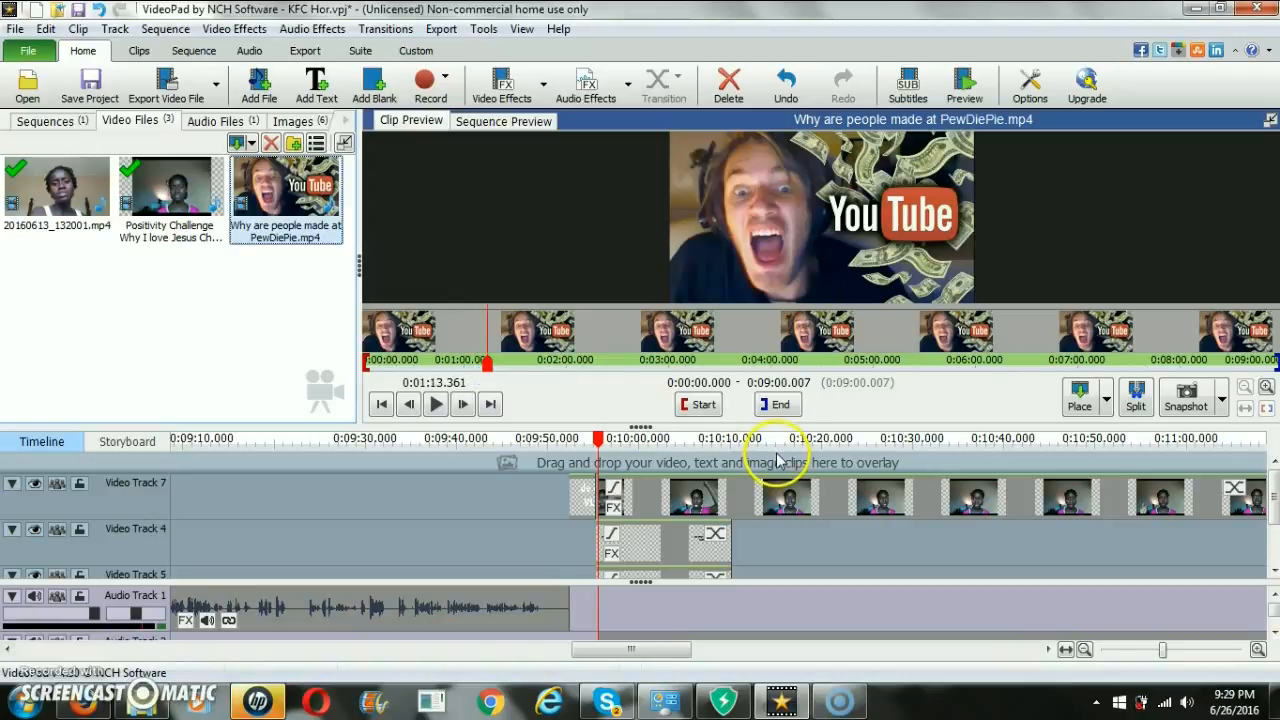
click(780, 404)
click(1107, 402)
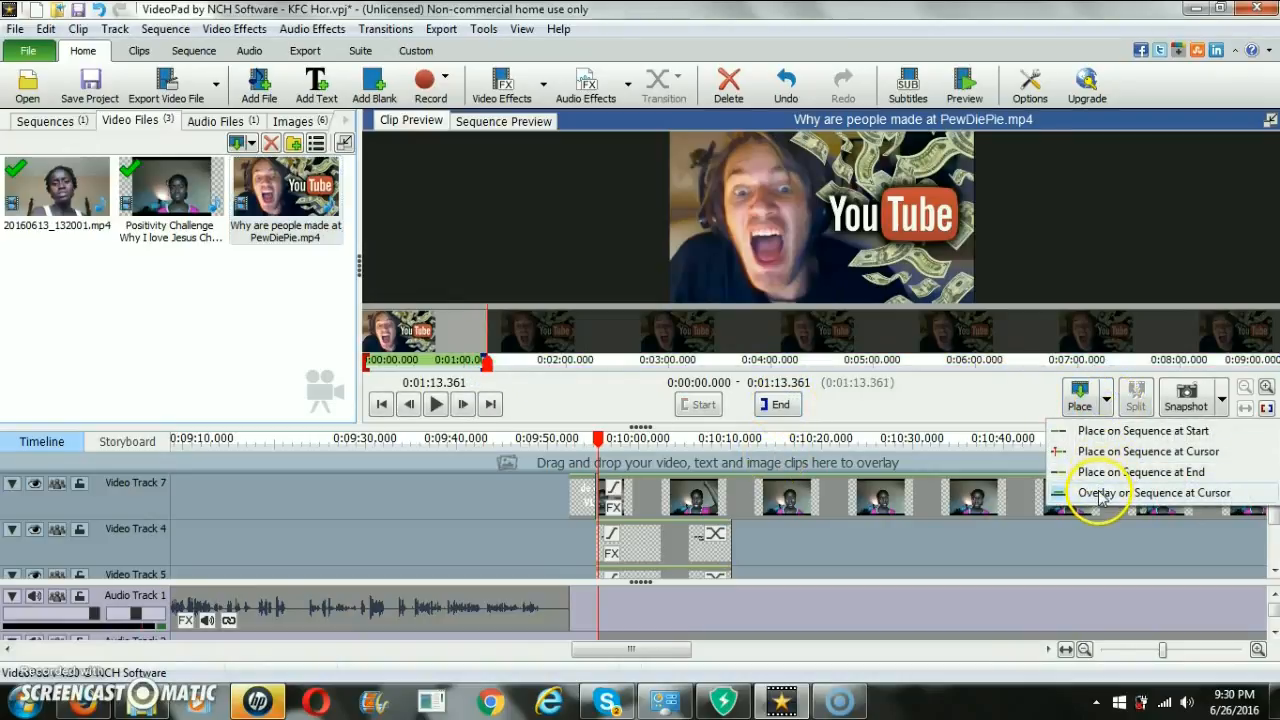
click(1100, 493)
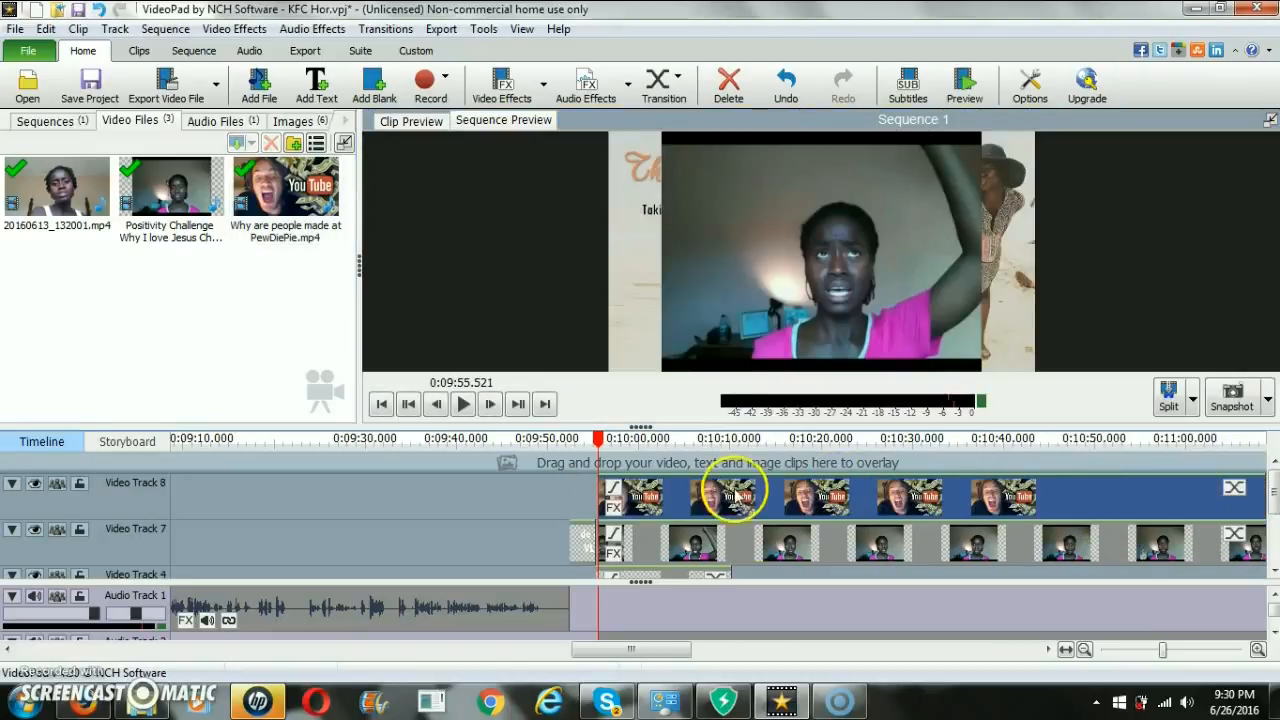
Split all tracks at about 0:10:10.2, where the title text on Video Track 4 ends
drag(1274, 508, 1274, 513)
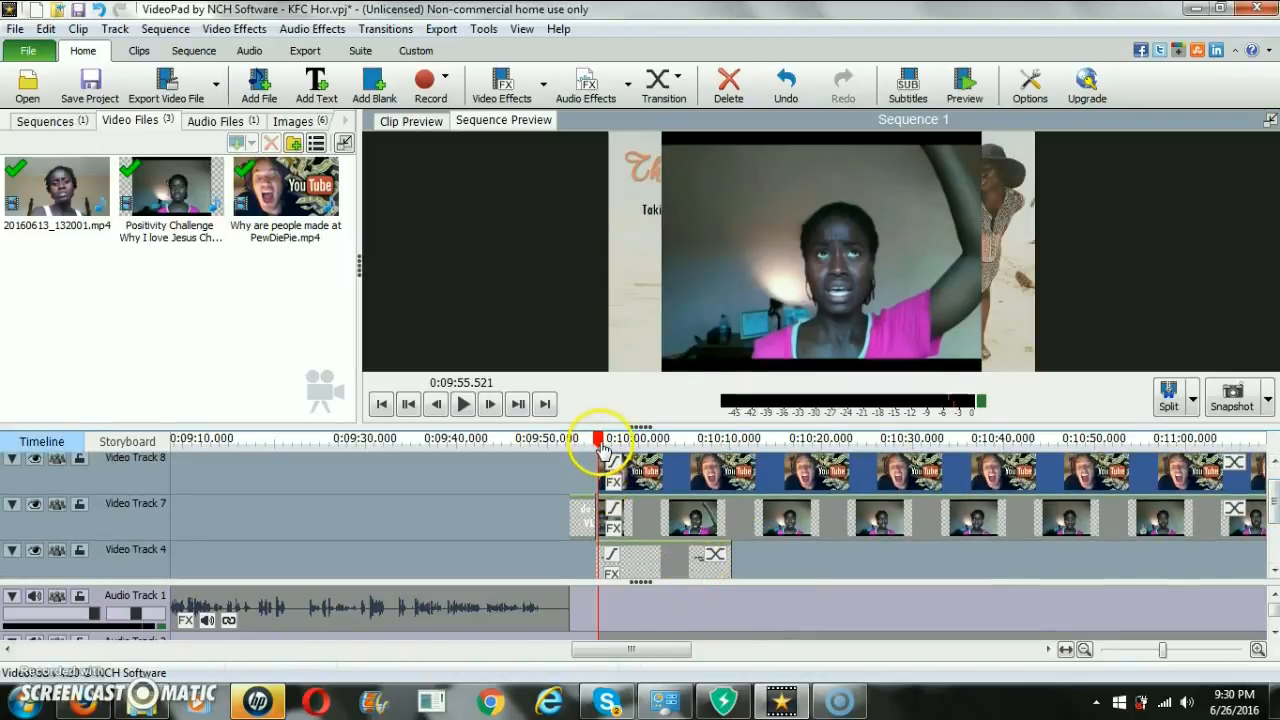
drag(598, 440, 721, 452)
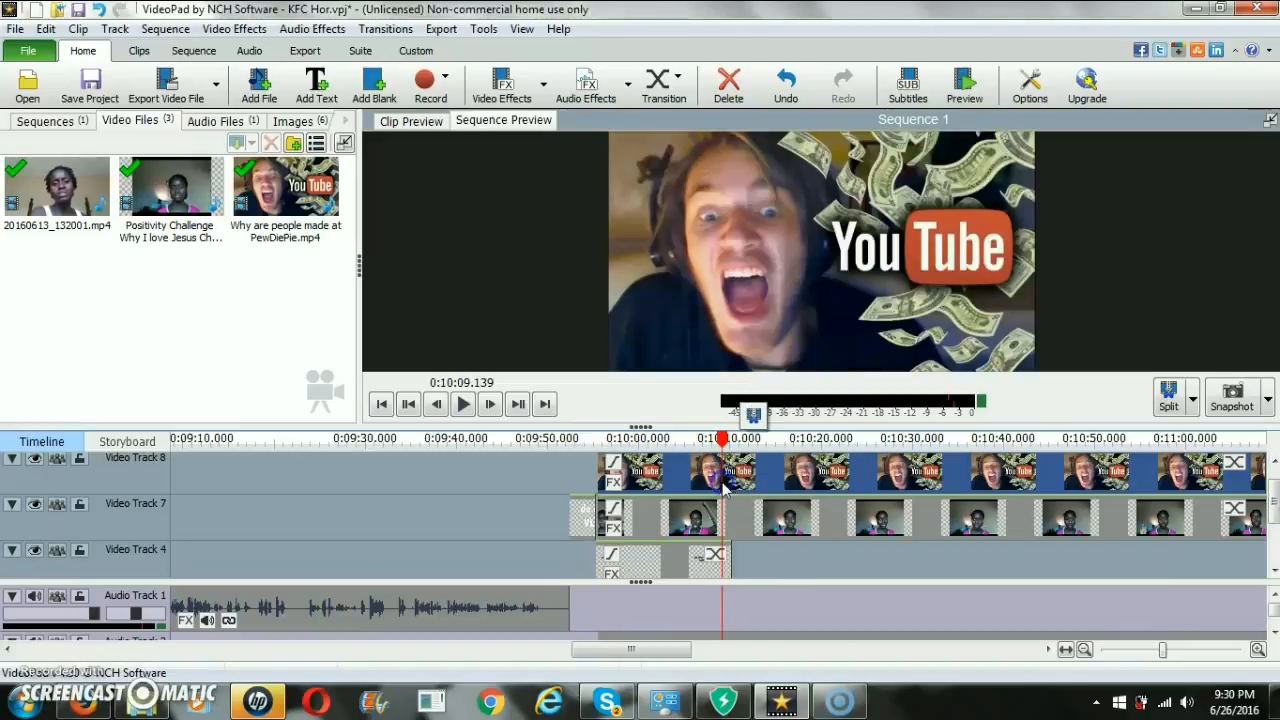
drag(1162, 655, 1206, 656)
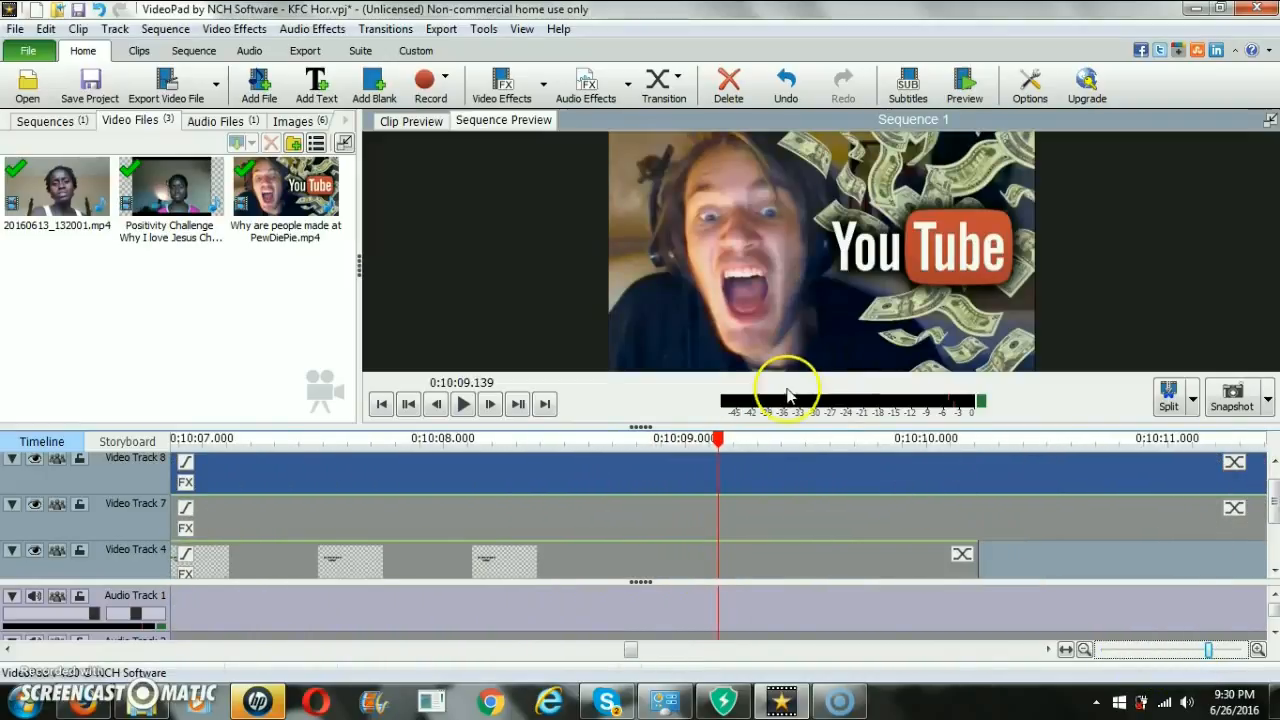
drag(719, 438, 1003, 440)
click(981, 484)
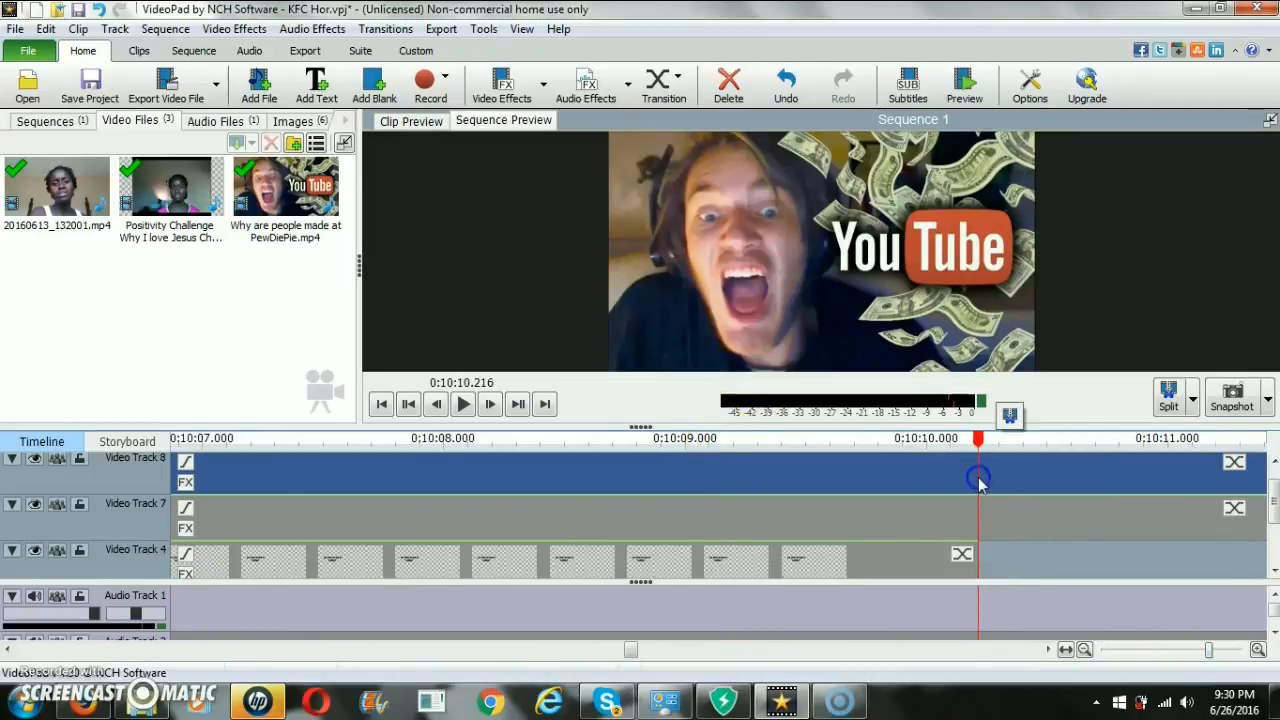
click(1168, 396)
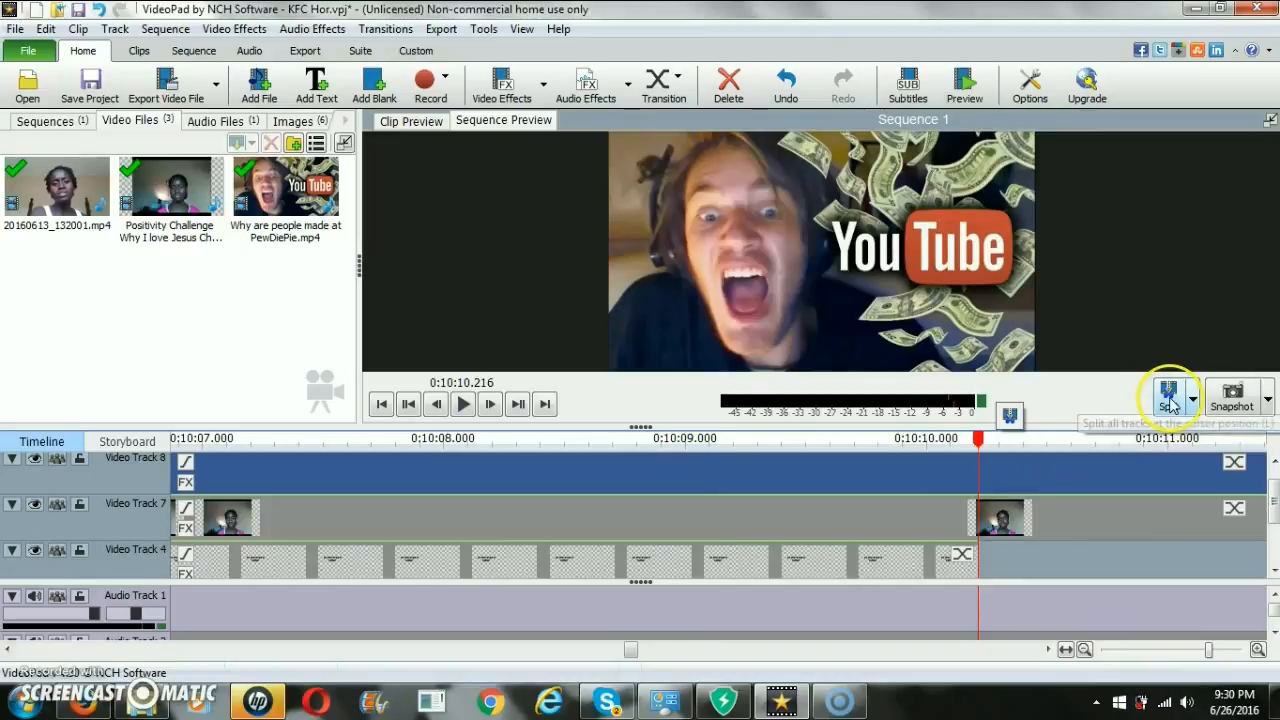
Delete the parts of the PewDiePie and Positivity Challenge clips that follow the split on Video Tracks 8 and 7
click(1048, 467)
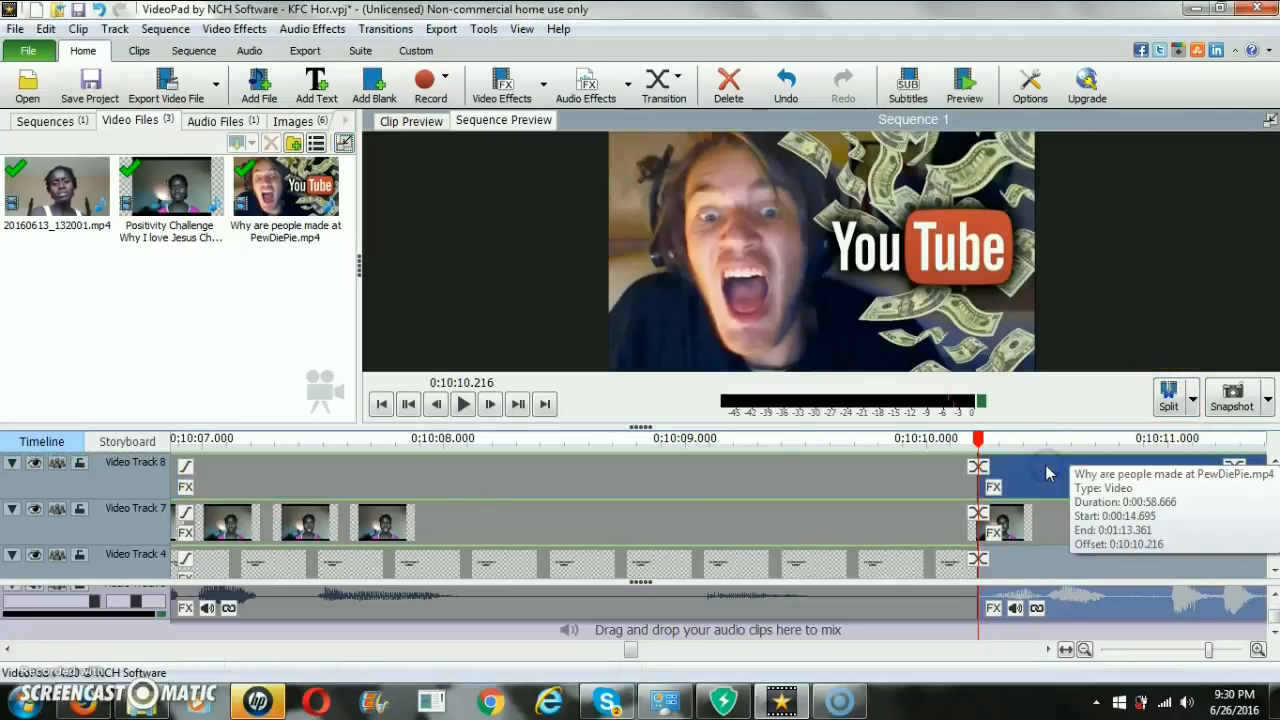
key(Delete)
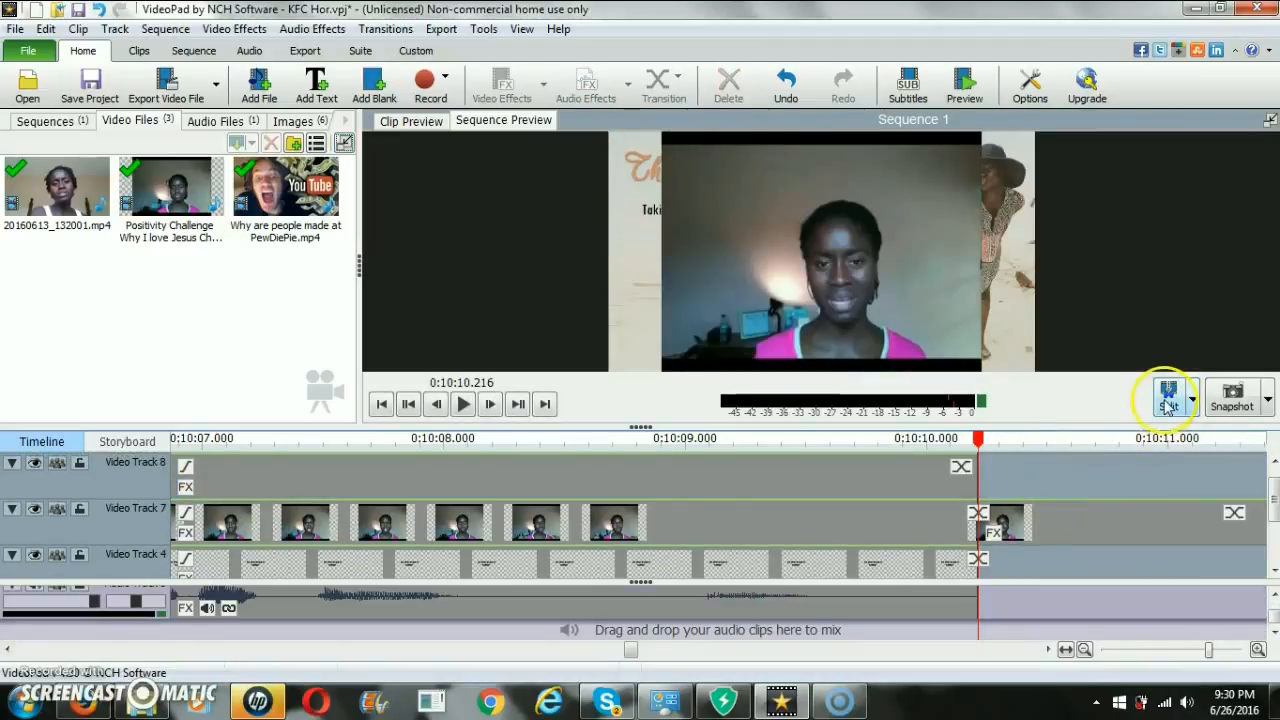
click(1102, 526)
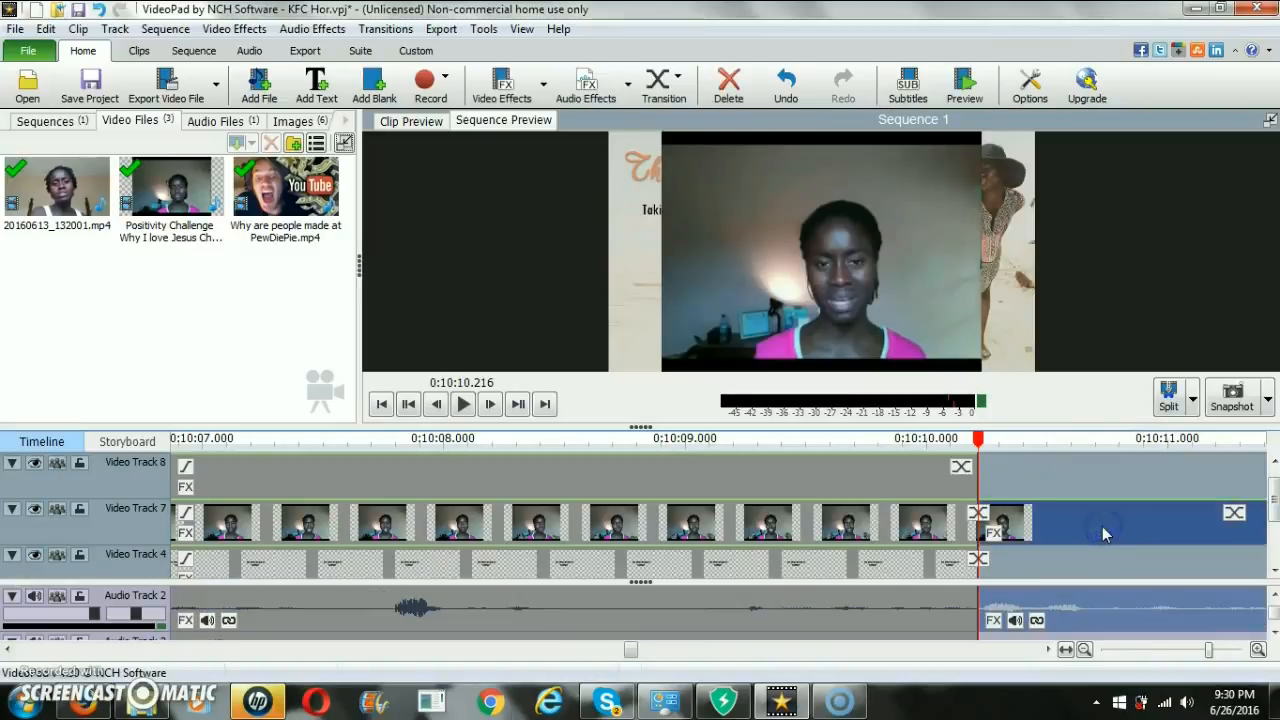
key(Delete)
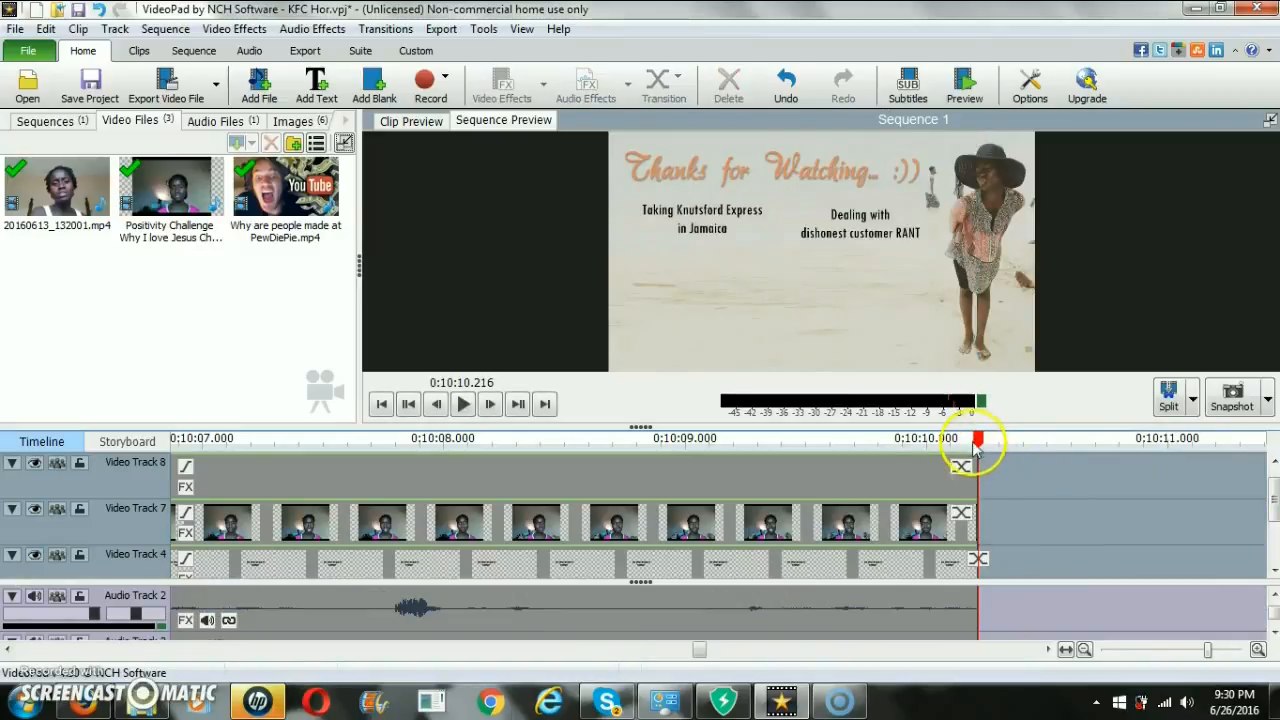
Move the playhead back to about 0:10:08.7 over the end screen and select the PewDiePie clip on Video Track 8
drag(978, 440, 727, 450)
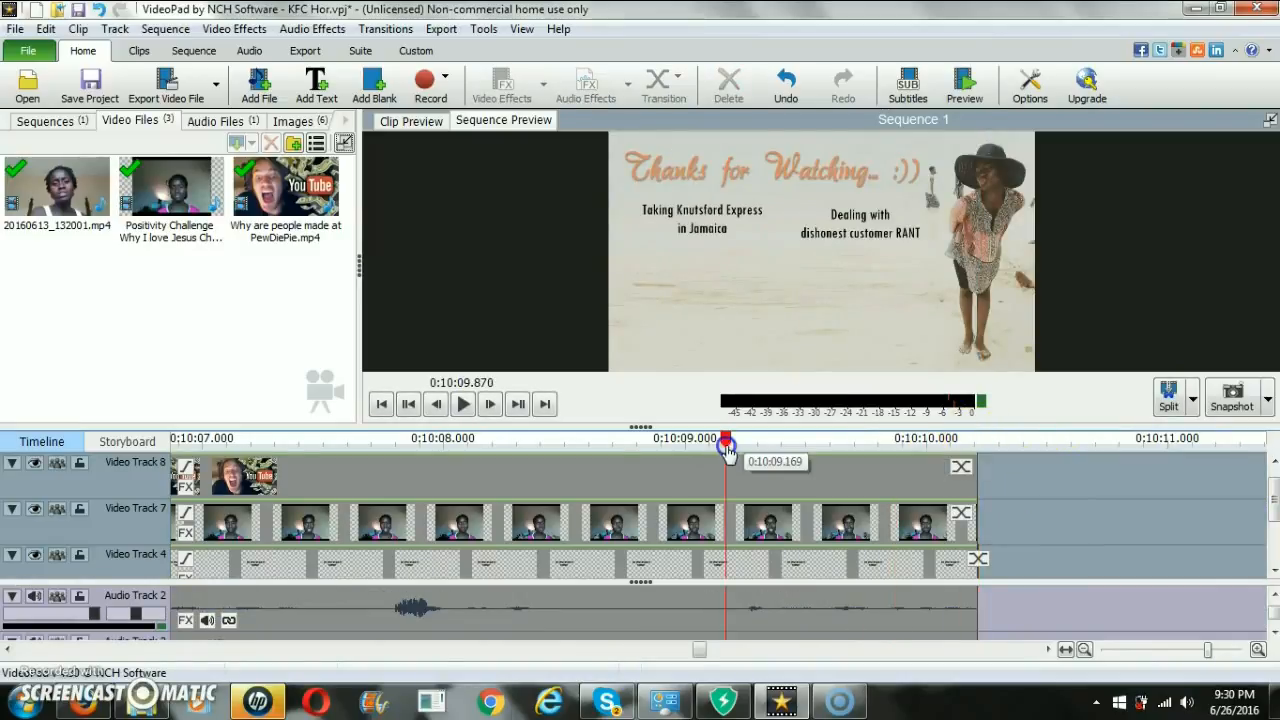
drag(612, 466, 611, 466)
drag(1208, 651, 1176, 651)
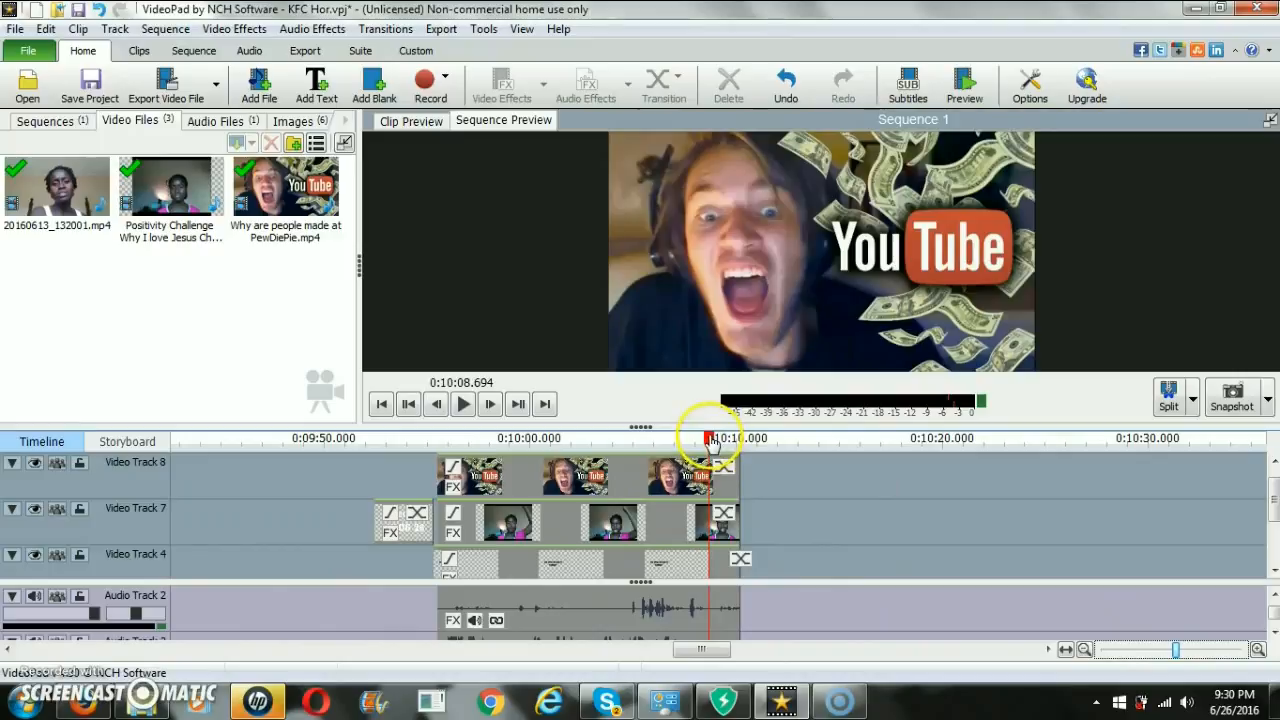
click(522, 522)
click(522, 492)
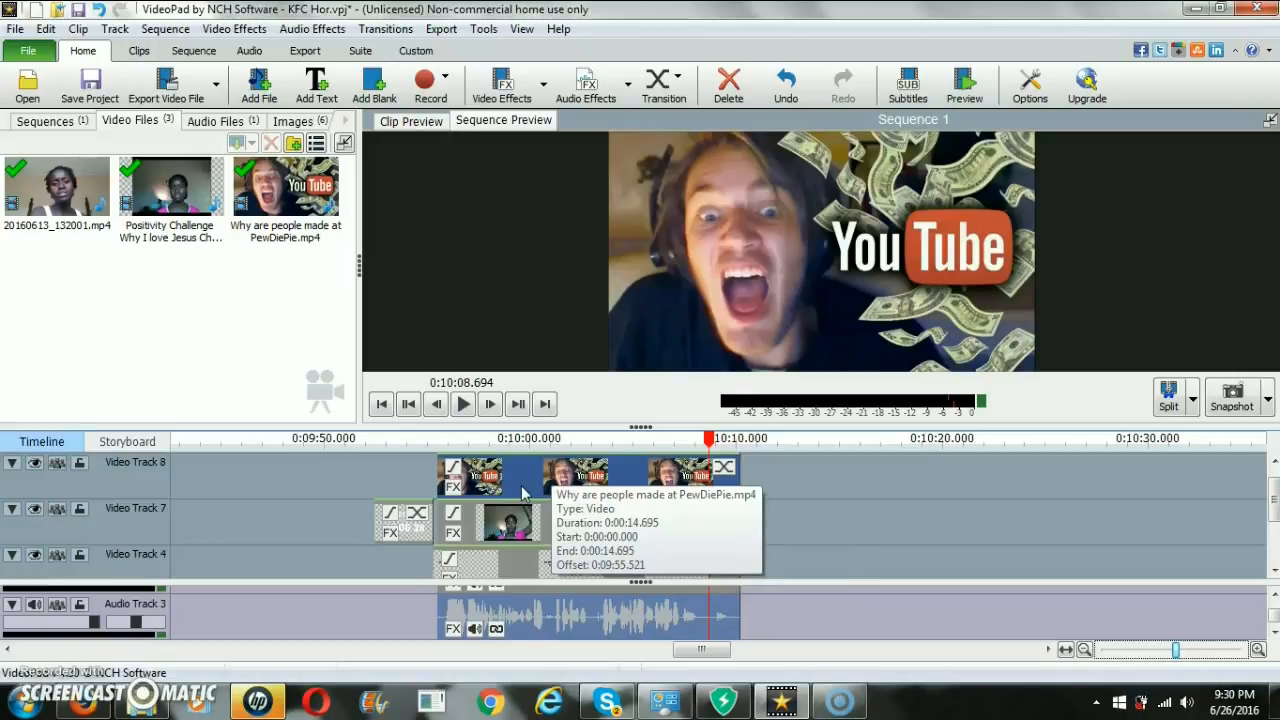
click(515, 525)
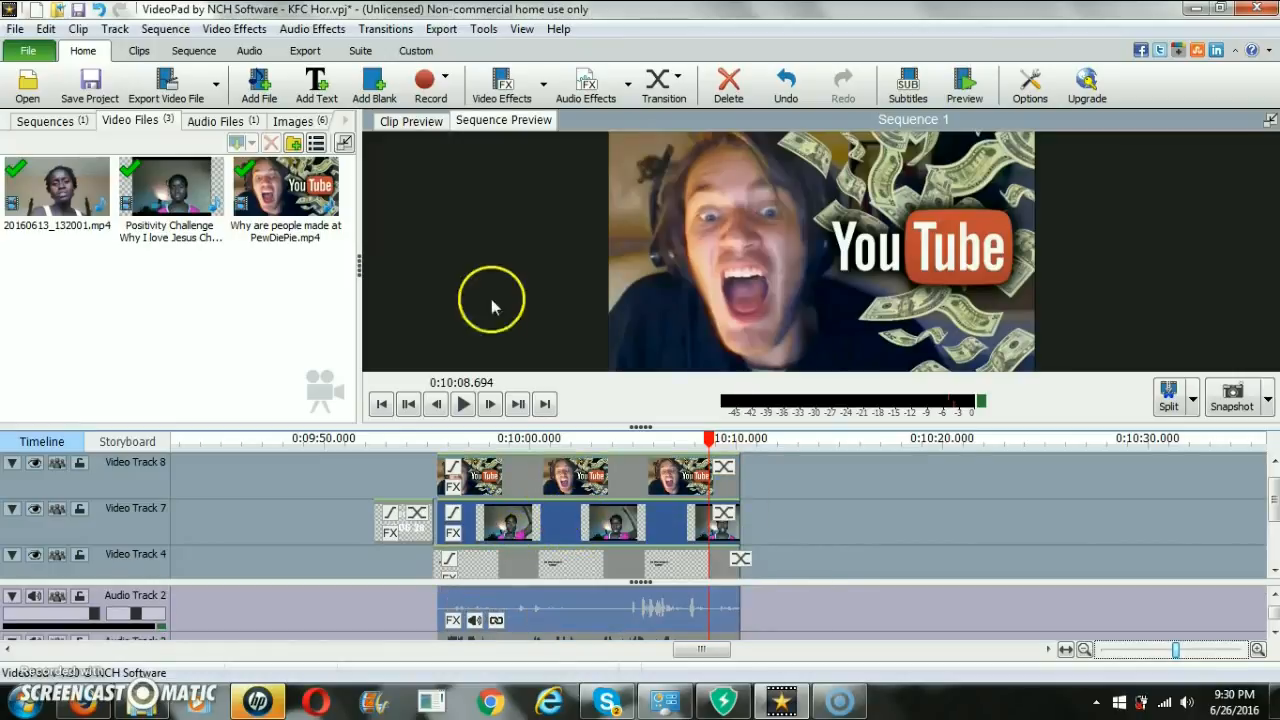
click(505, 90)
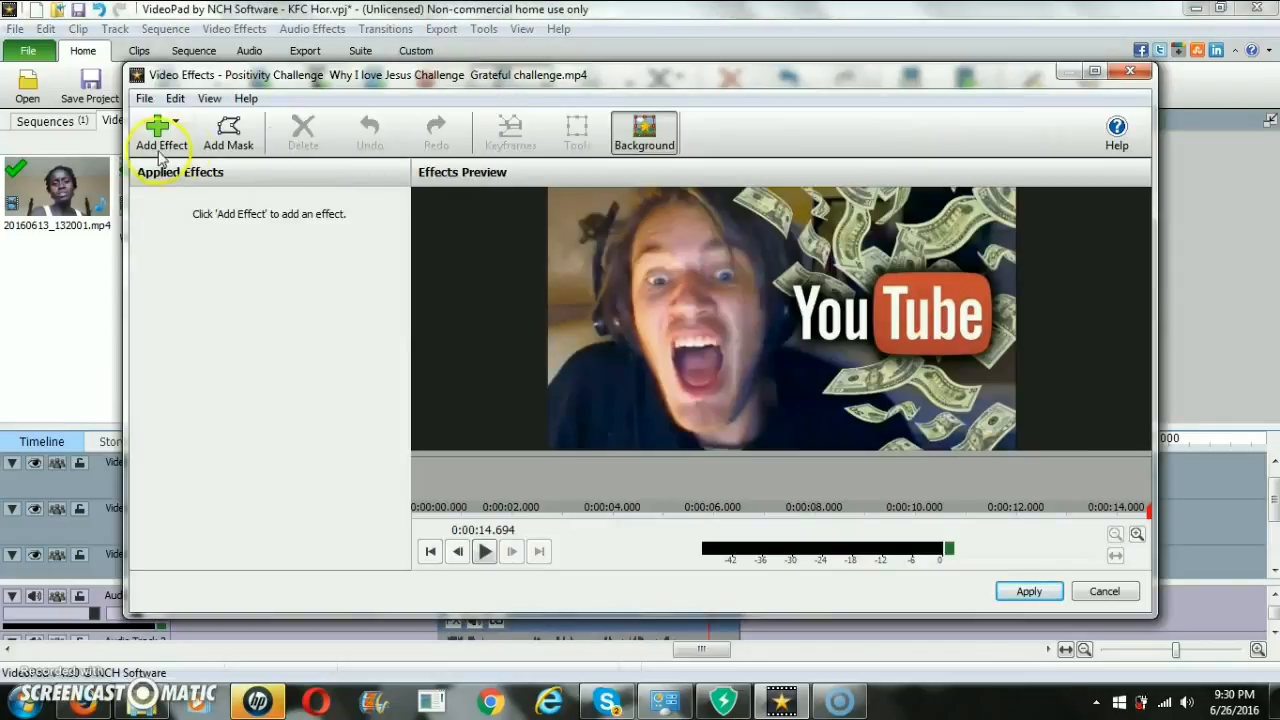
click(153, 136)
click(153, 136)
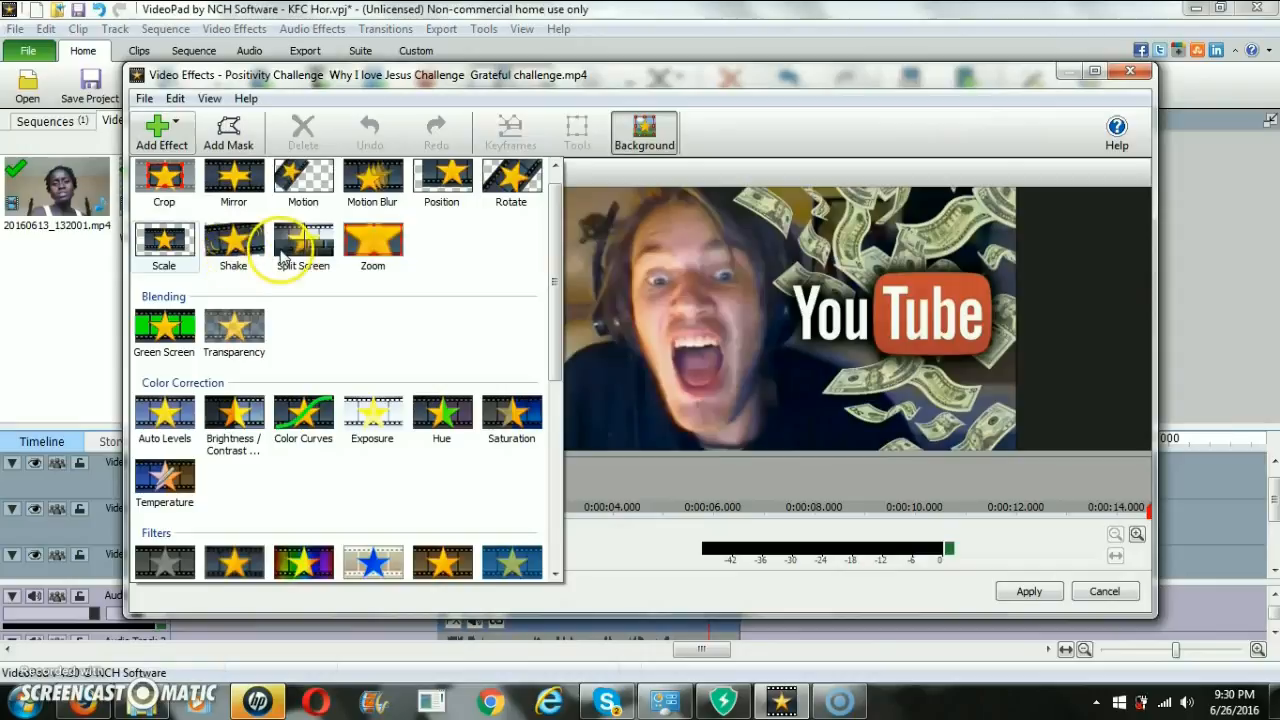
click(164, 238)
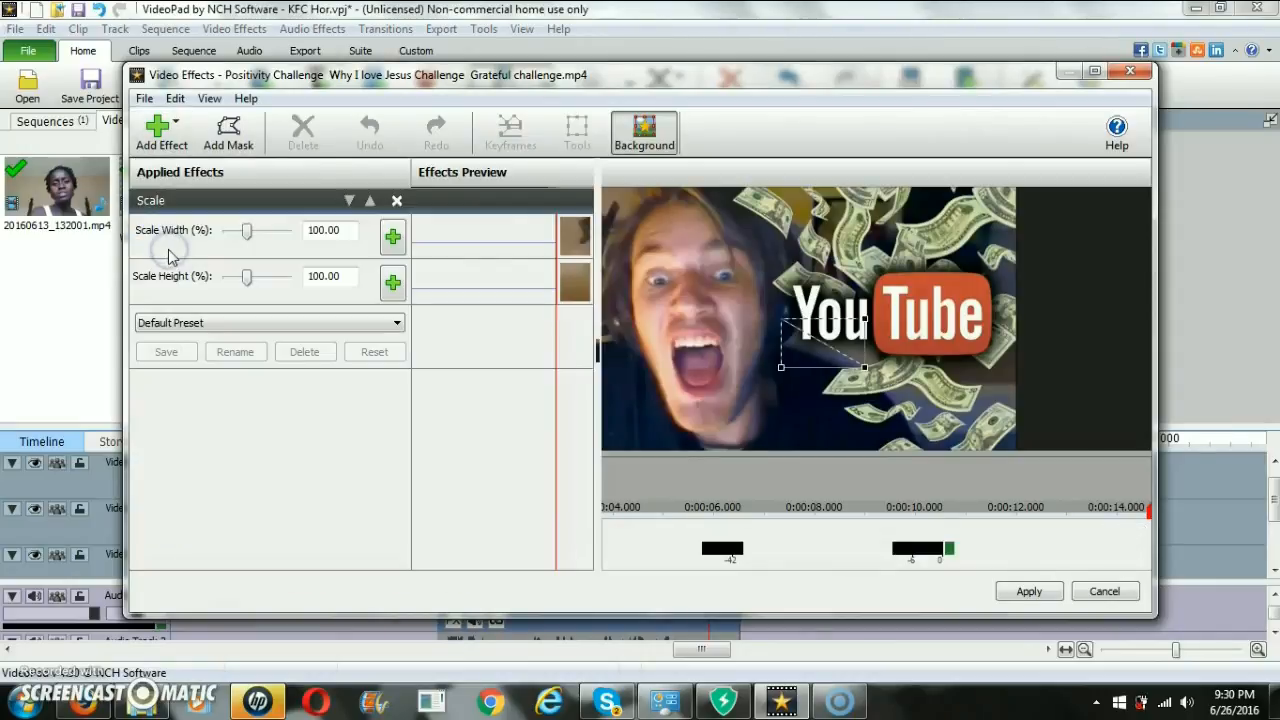
click(345, 235)
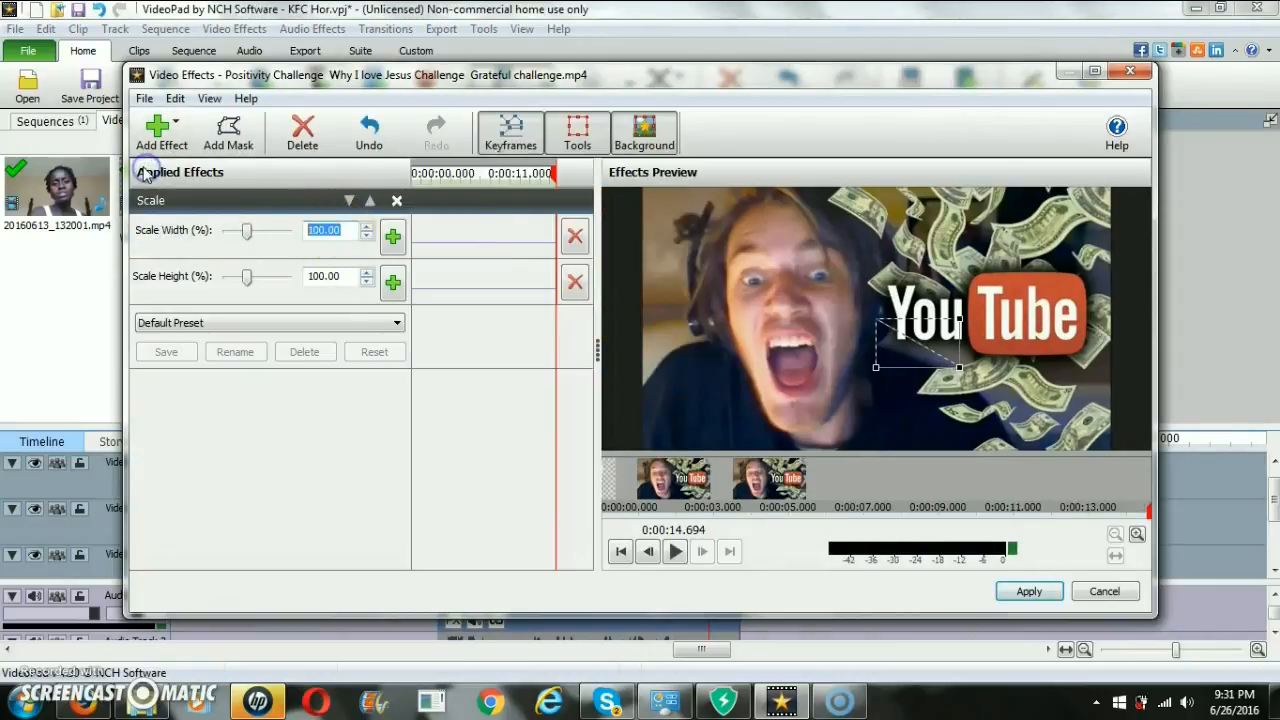
text(35)
click(341, 275)
text(35)
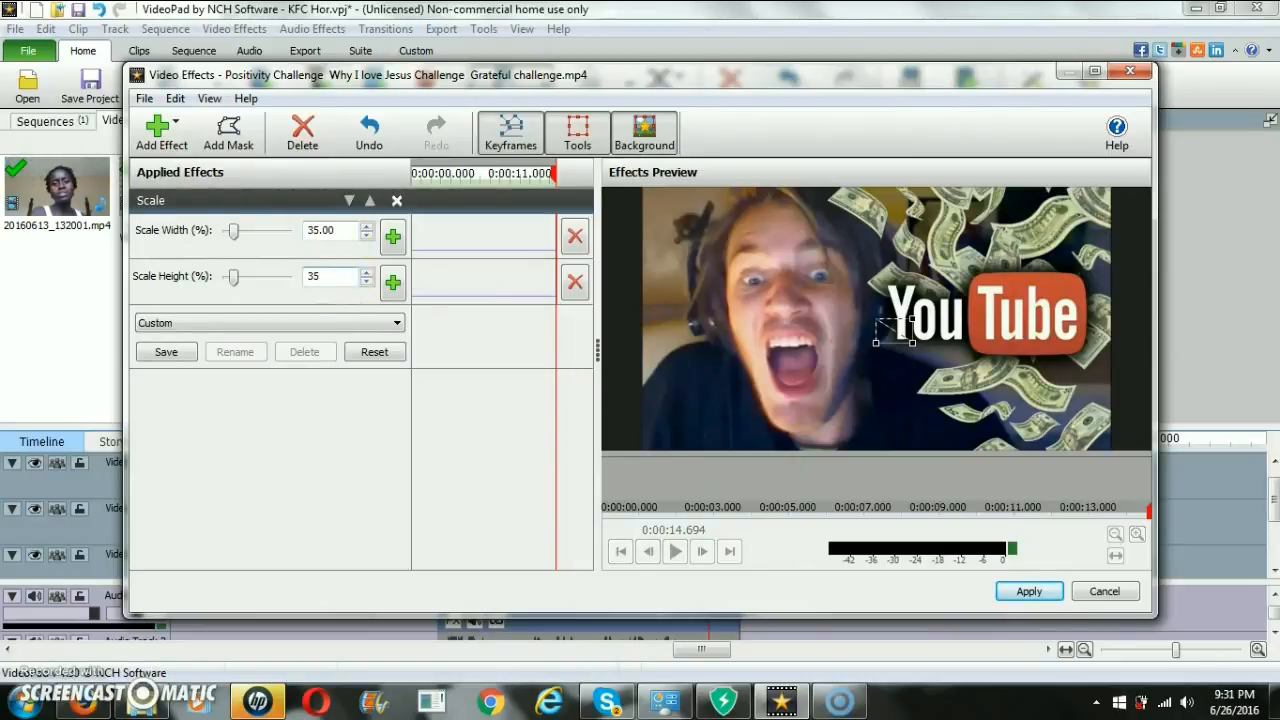
click(1100, 591)
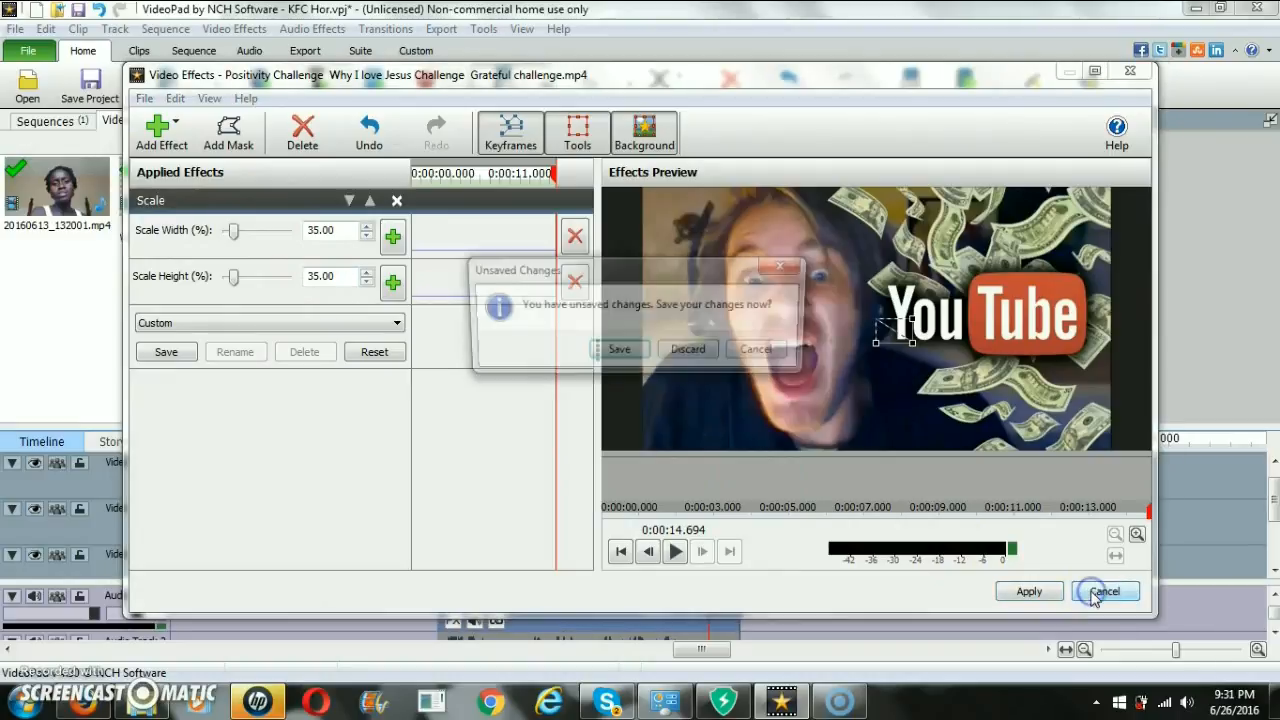
click(688, 349)
Add a Scale effect to the PewDiePie clip on Video Track 8 with width and height both at 35%
click(572, 470)
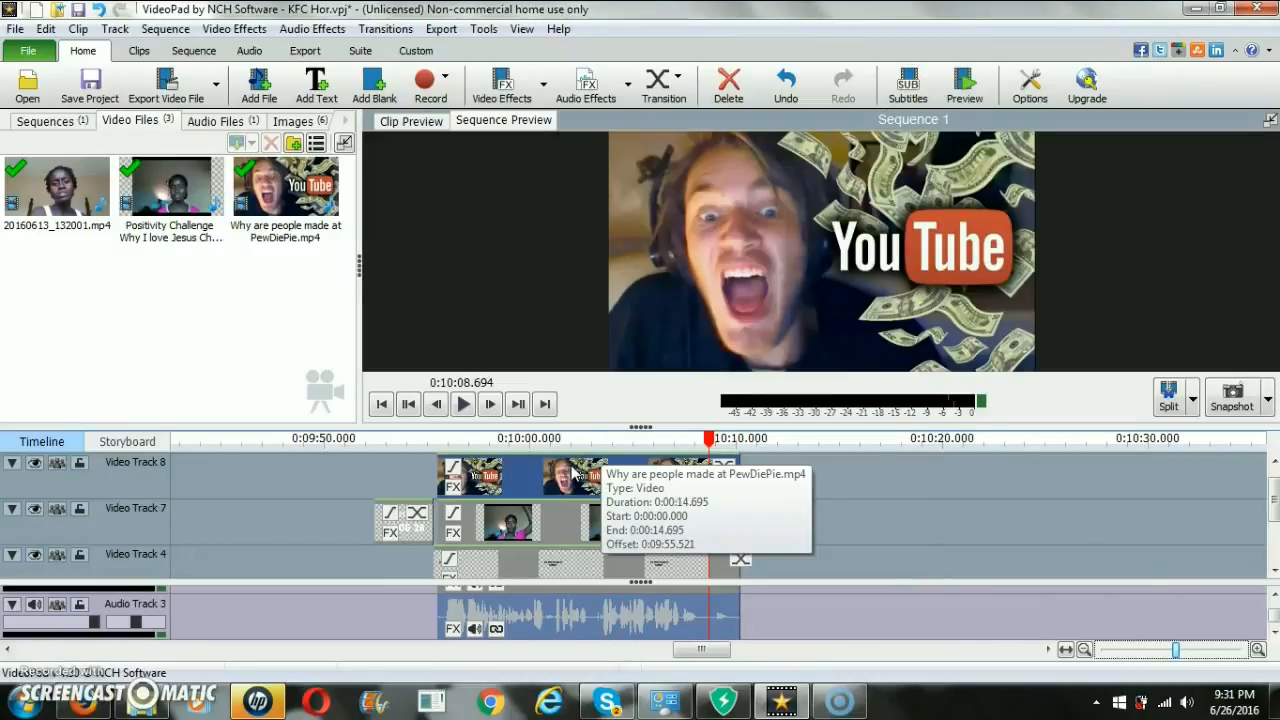
click(506, 84)
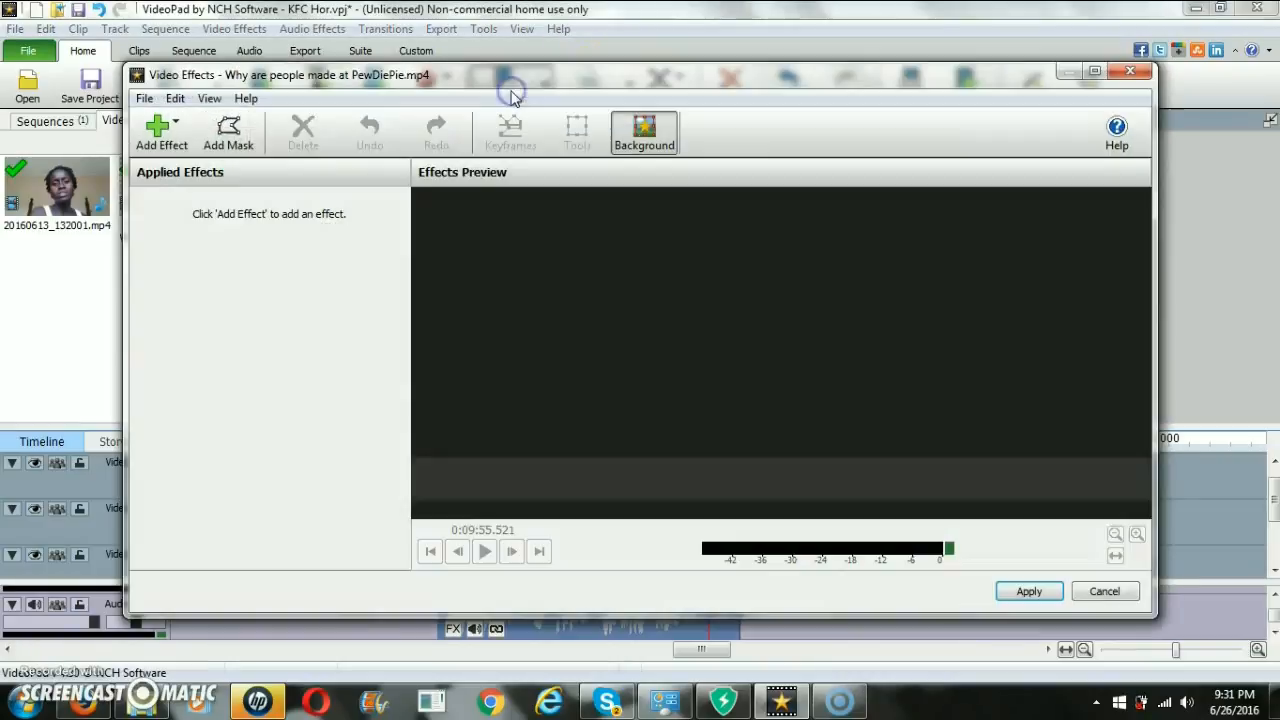
click(150, 128)
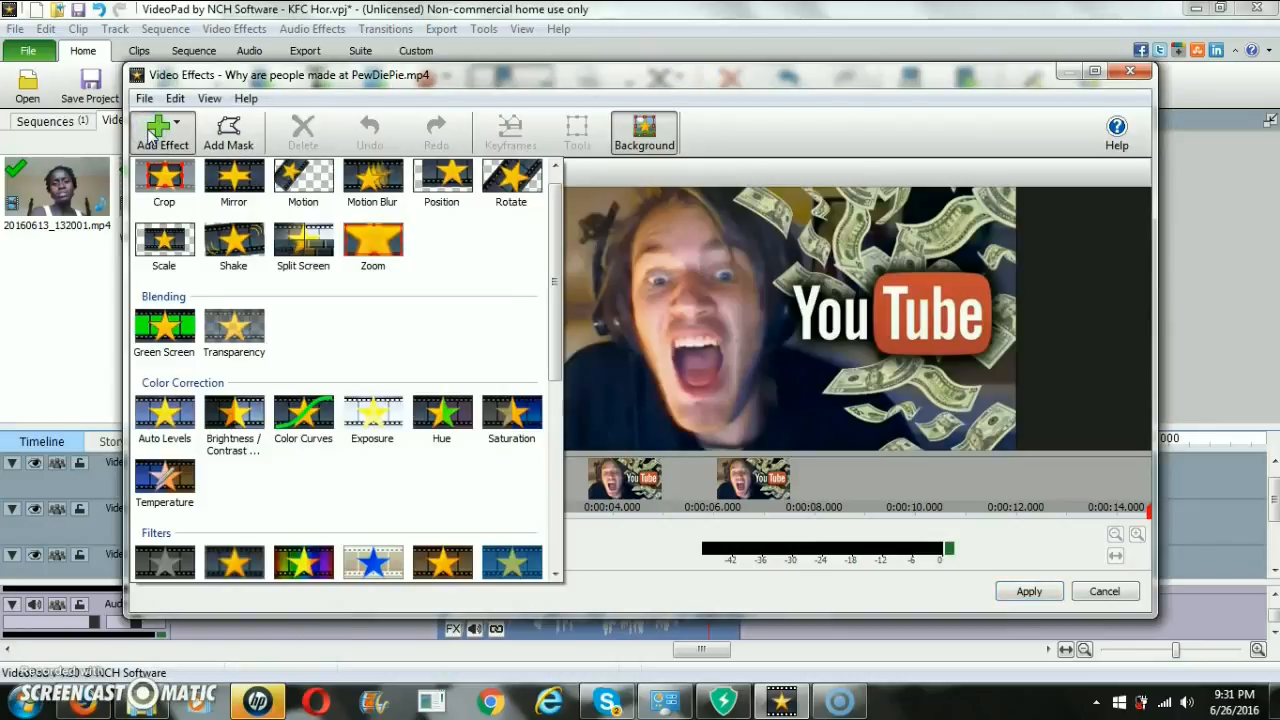
click(152, 245)
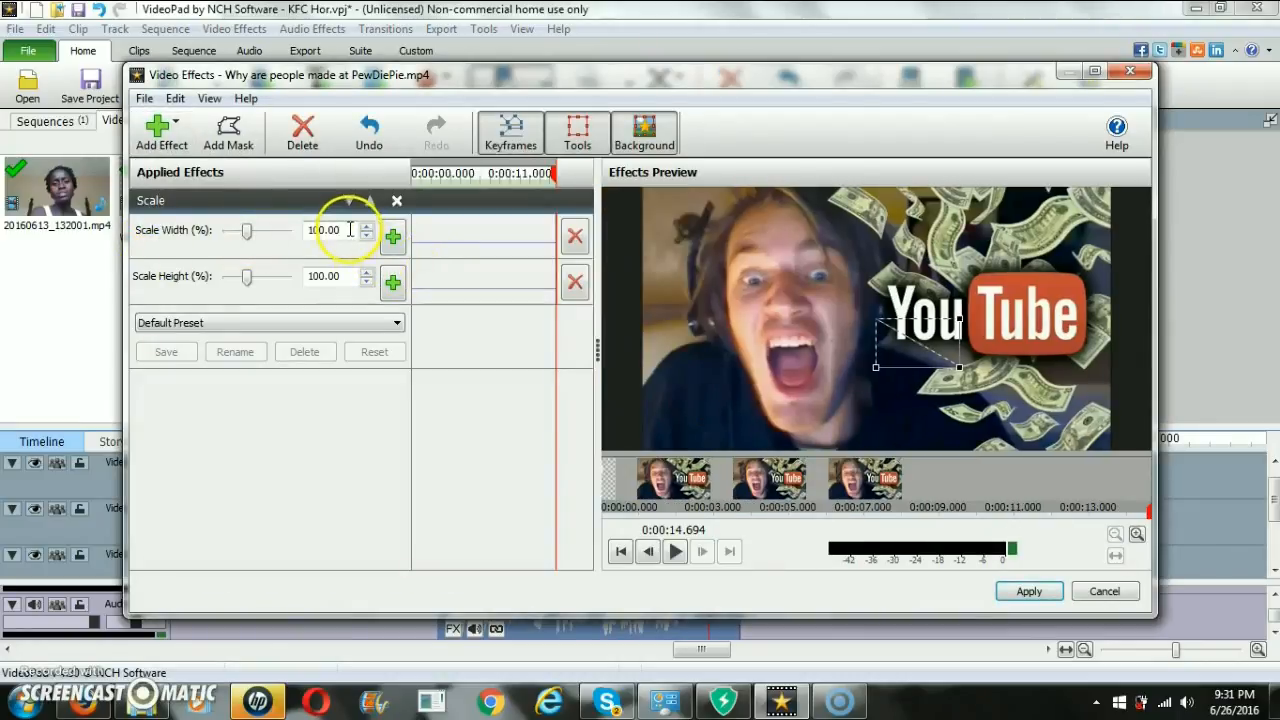
text(35)
click(330, 276)
text(35)
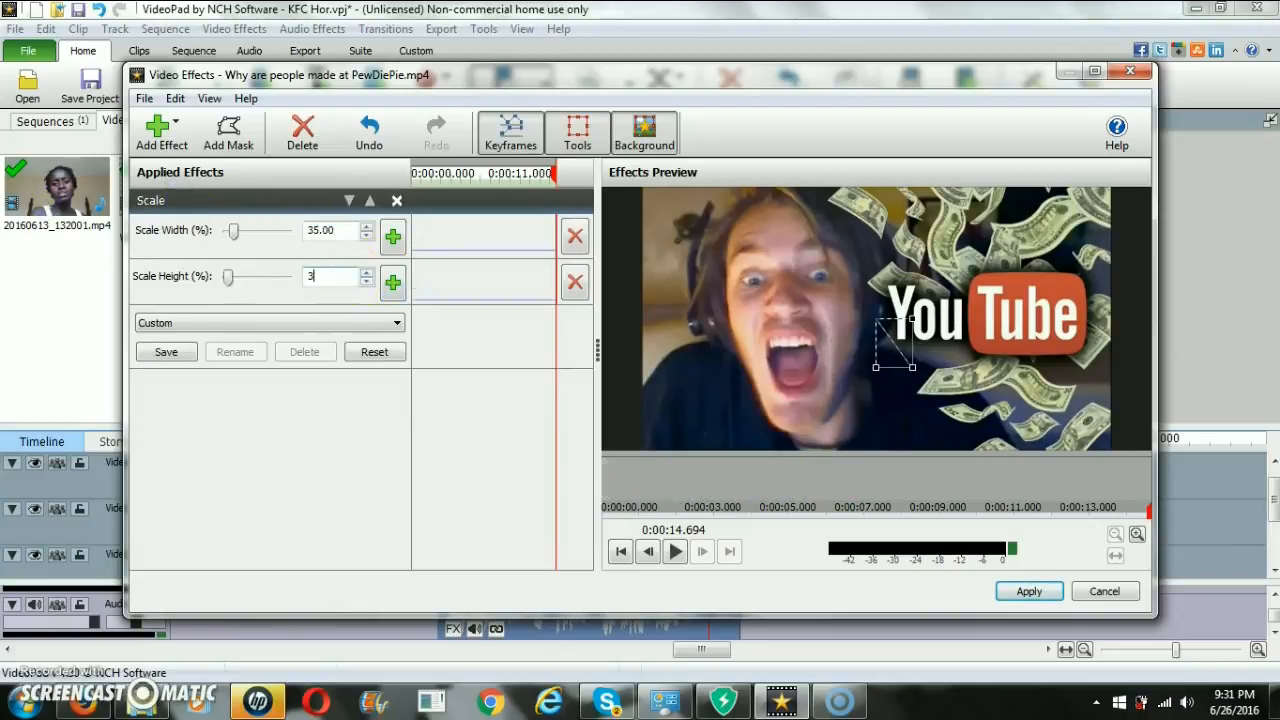
Add a Position effect to the PewDiePie clip and move it to about -28% horizontal and 16% vertical offset, below the Taking Knutsford Express title
click(351, 234)
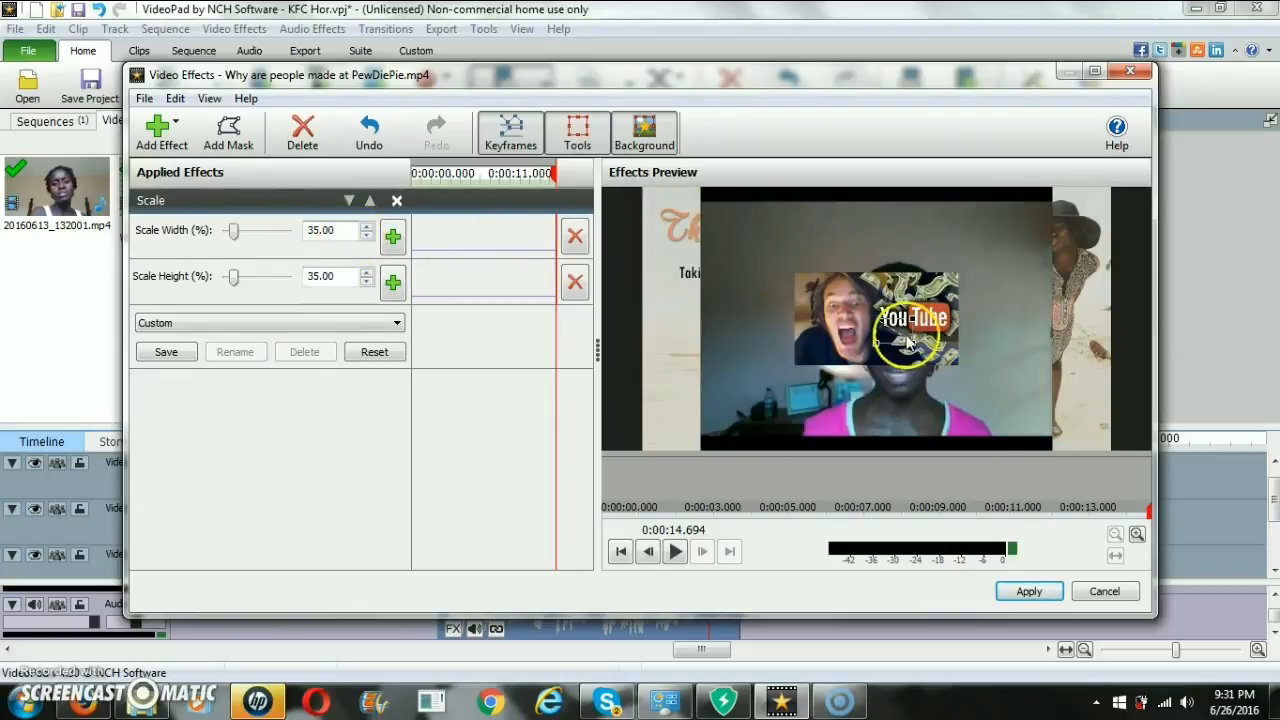
click(160, 140)
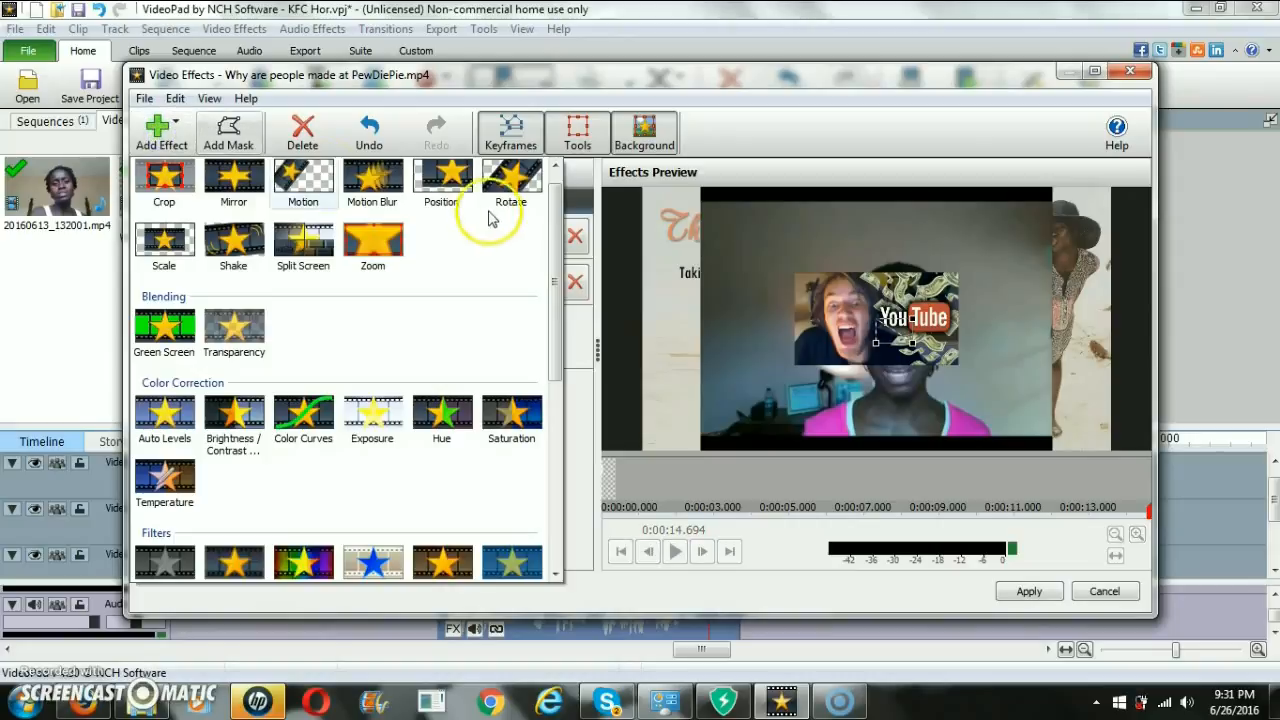
click(441, 180)
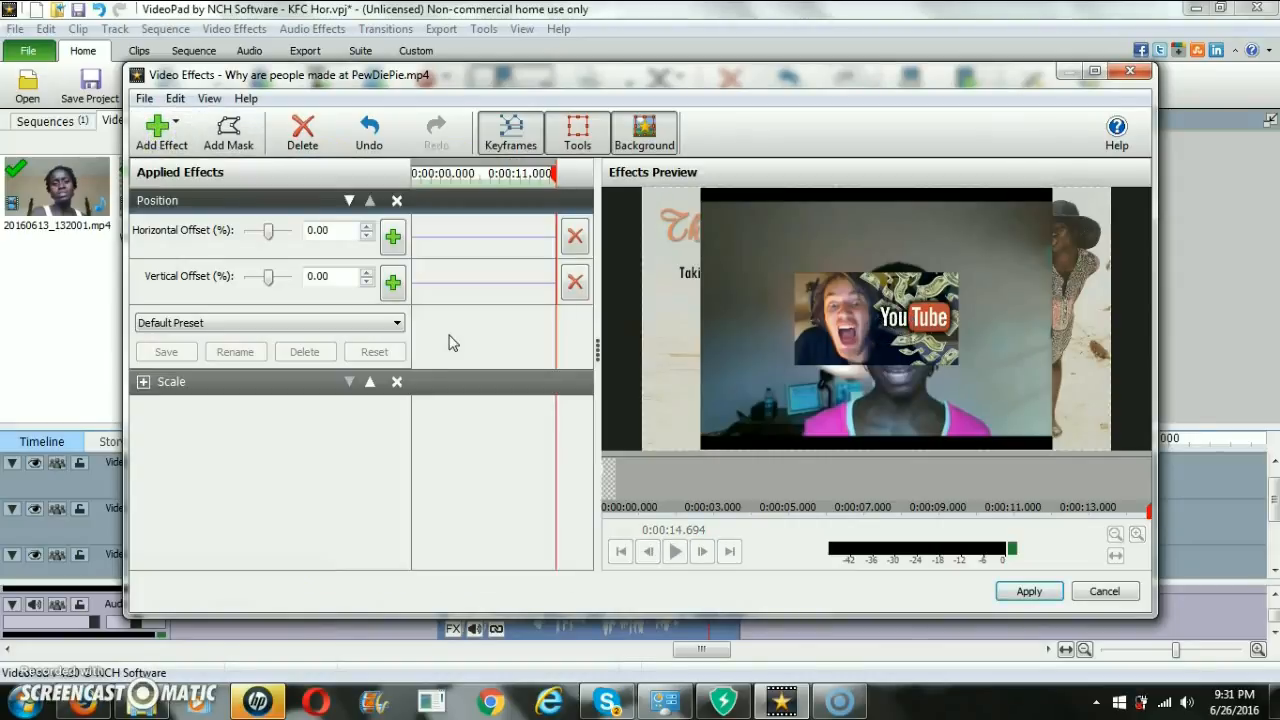
mouse_move(736, 364)
mouse_down()
mouse_move(834, 371)
mouse_move(811, 390)
mouse_move(789, 351)
mouse_move(740, 369)
mouse_up()
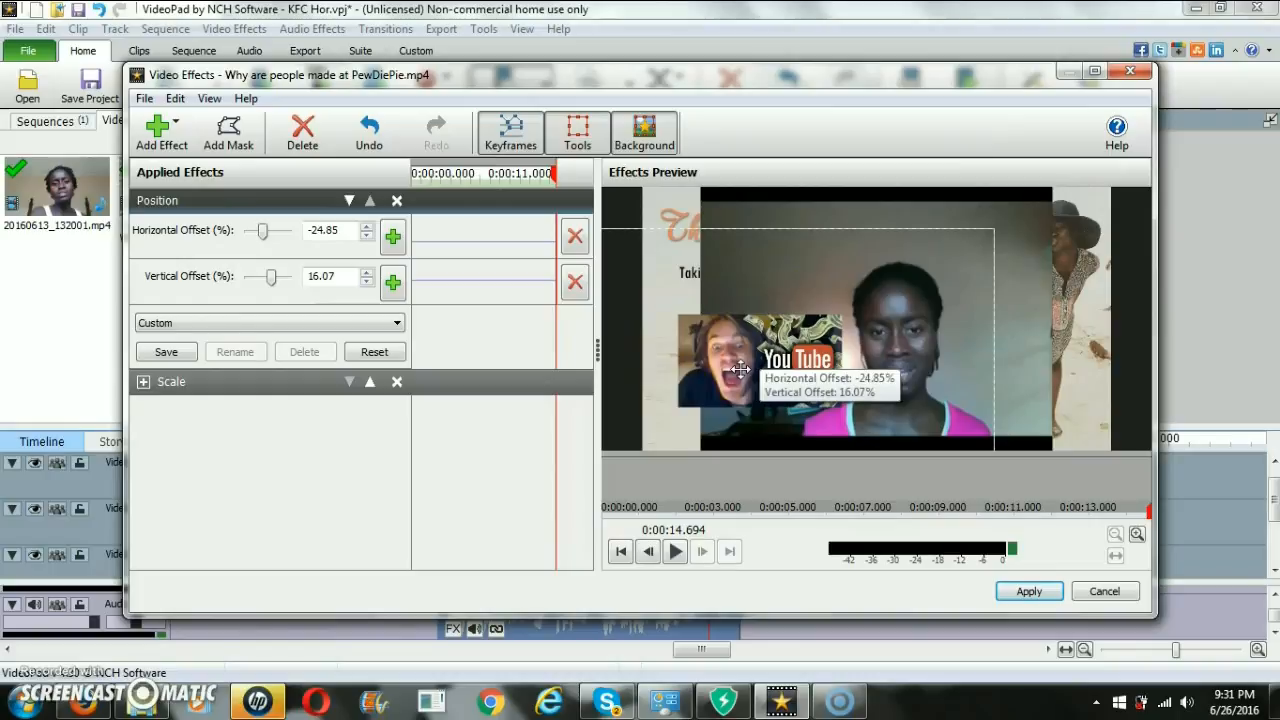
drag(740, 369, 723, 370)
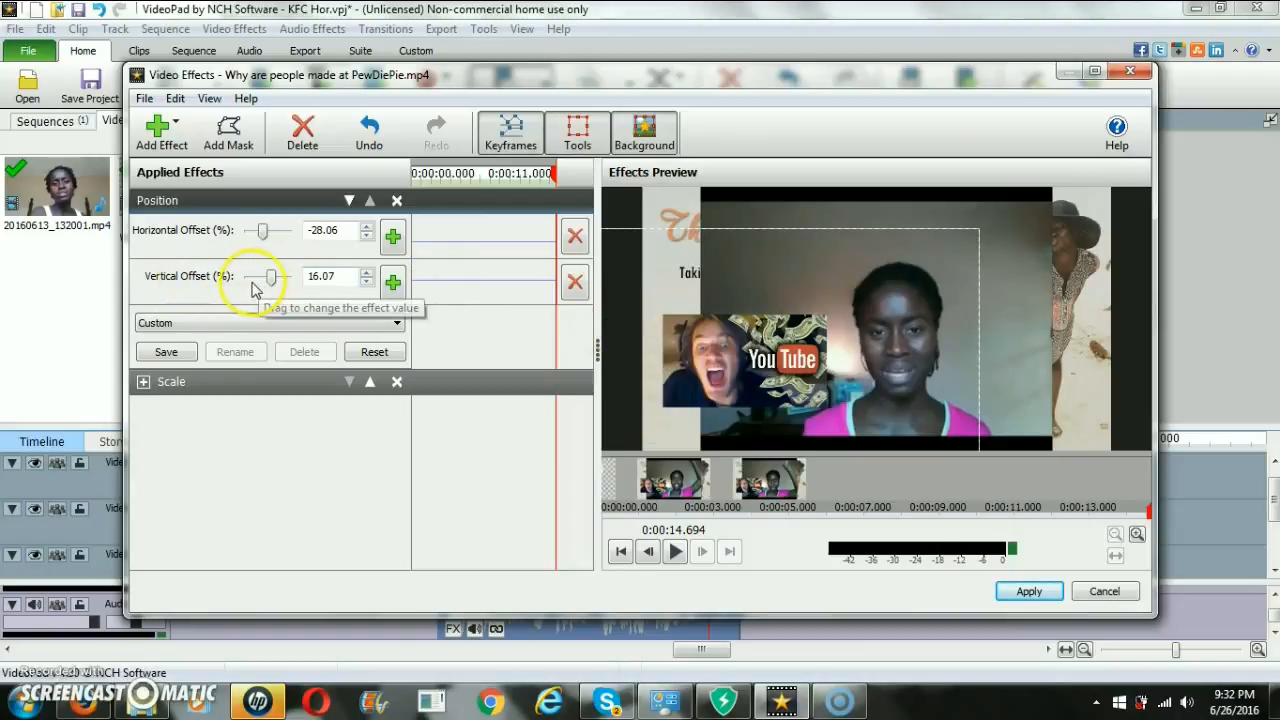
Set the PewDiePie clip's vertical offset to exactly 16% and apply its video effects
double_click(335, 277)
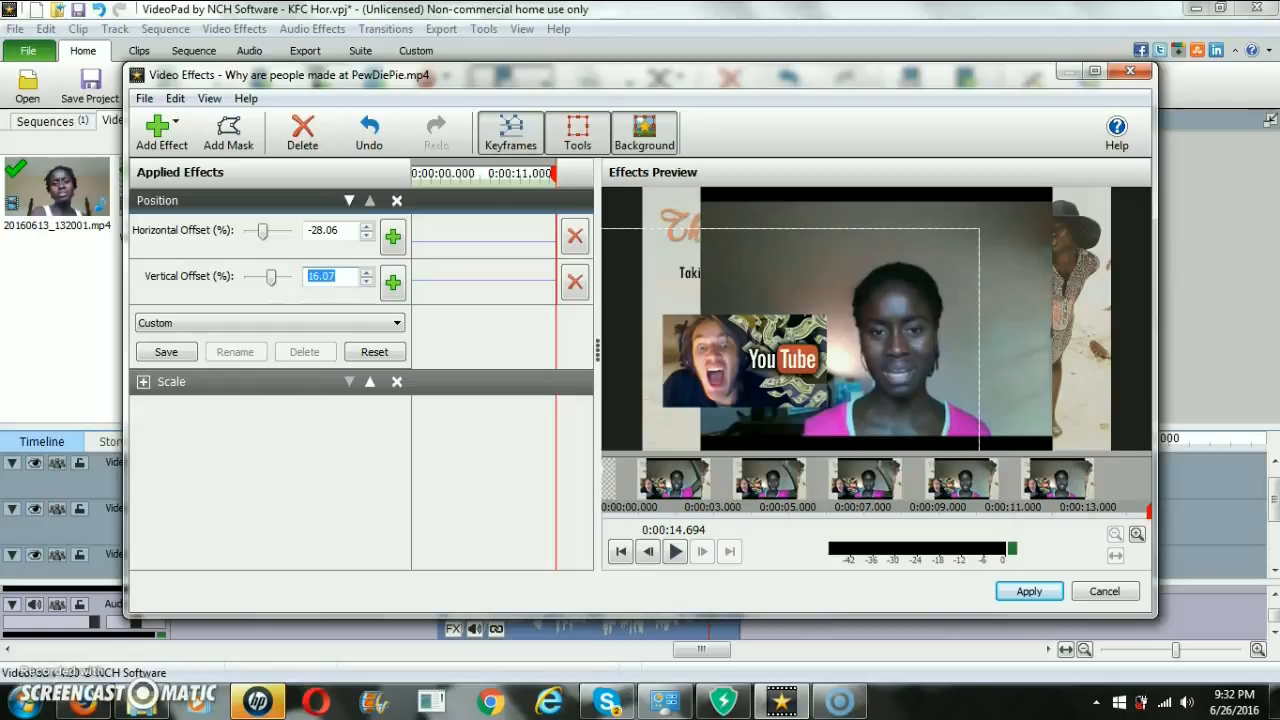
text(16)
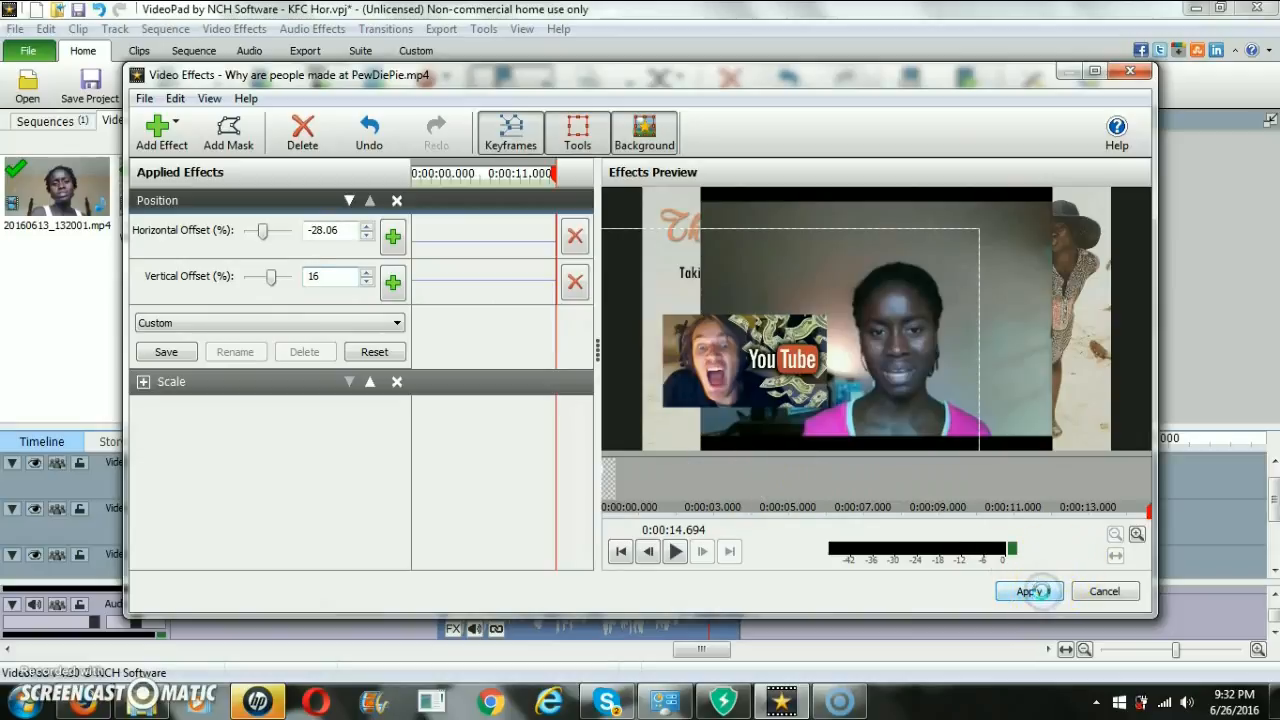
click(1042, 591)
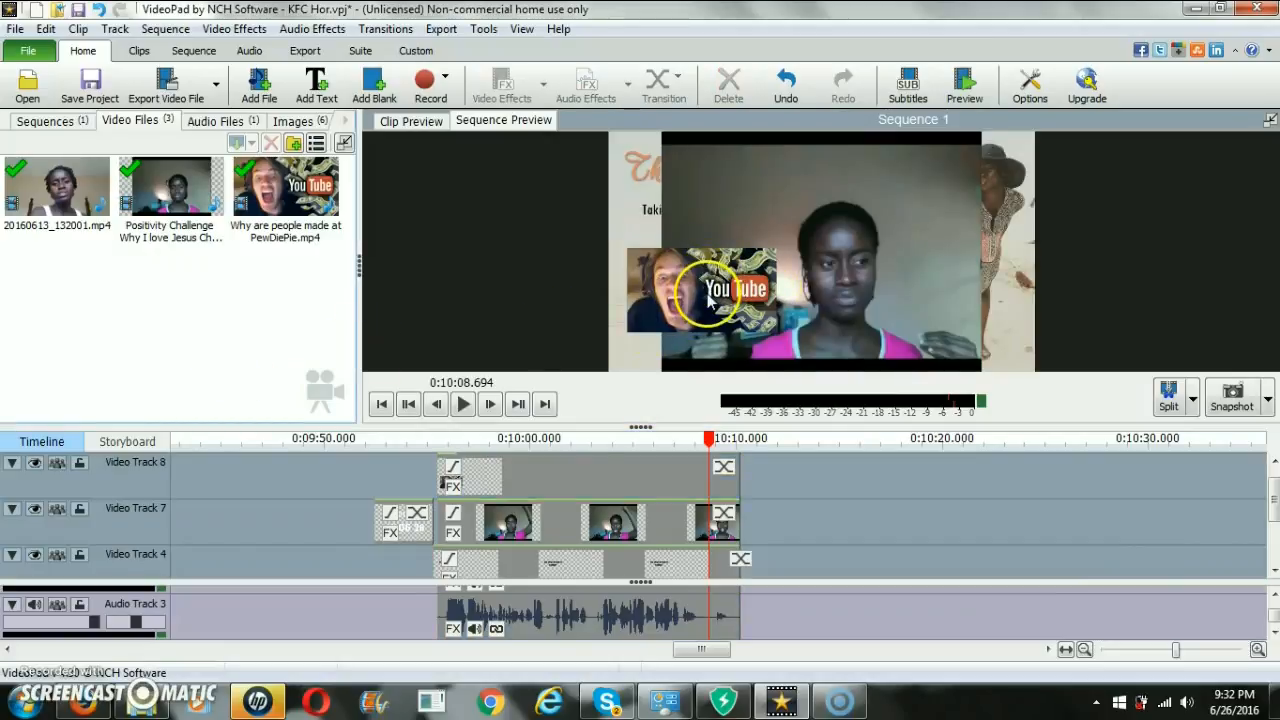
Open the video effects of the Positivity Challenge clip on Video Track 7 and add a Shake effect
click(613, 522)
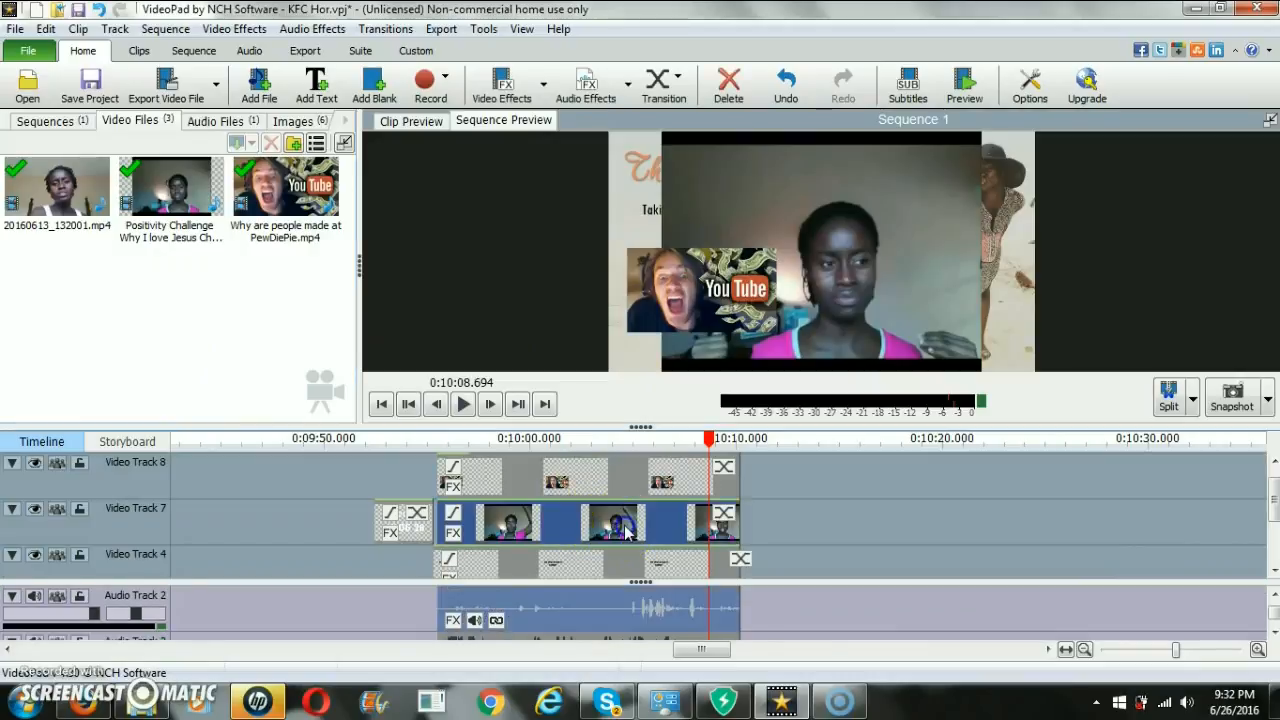
click(497, 100)
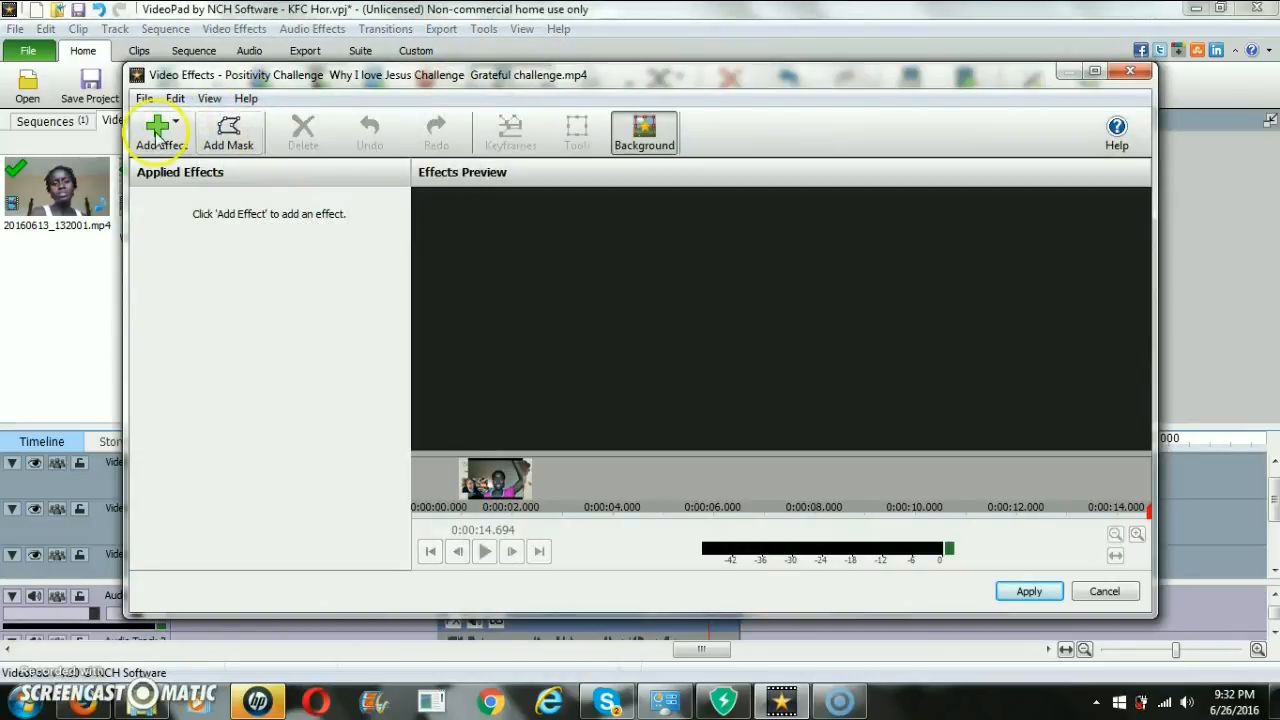
click(157, 135)
click(212, 250)
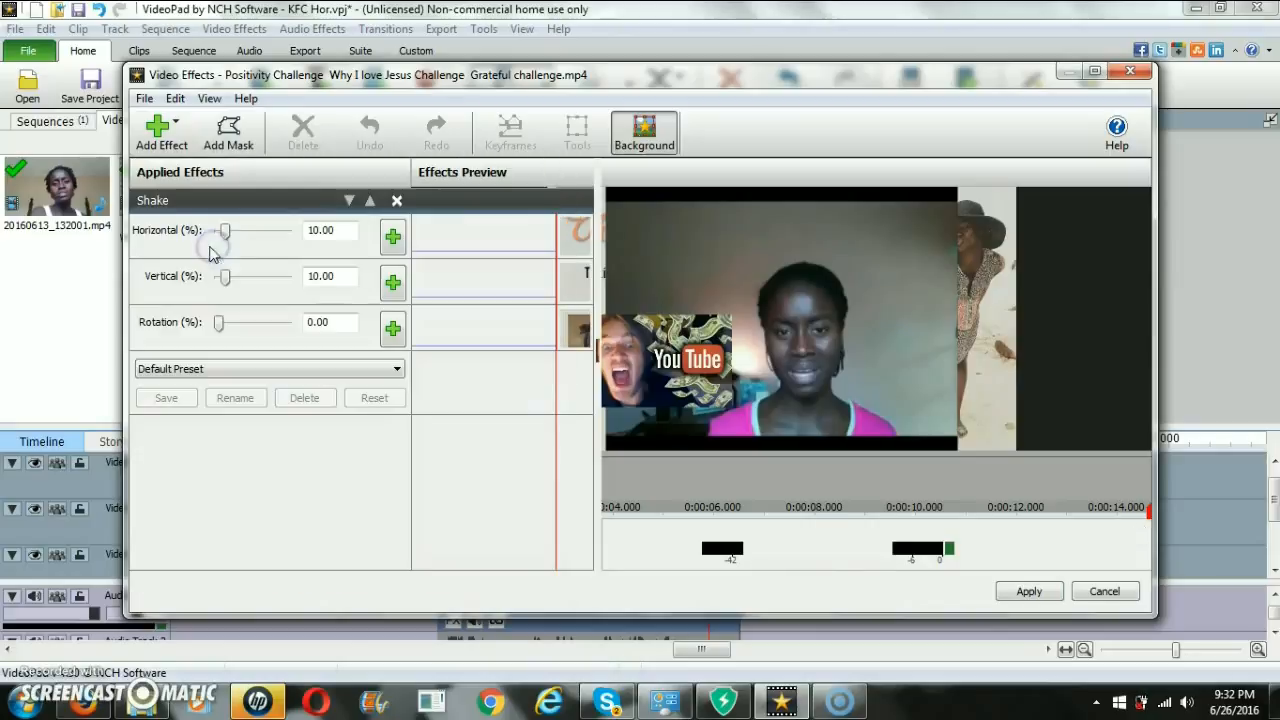
Add a Scale effect to the Positivity Challenge clip with width and height both at 35%
click(160, 132)
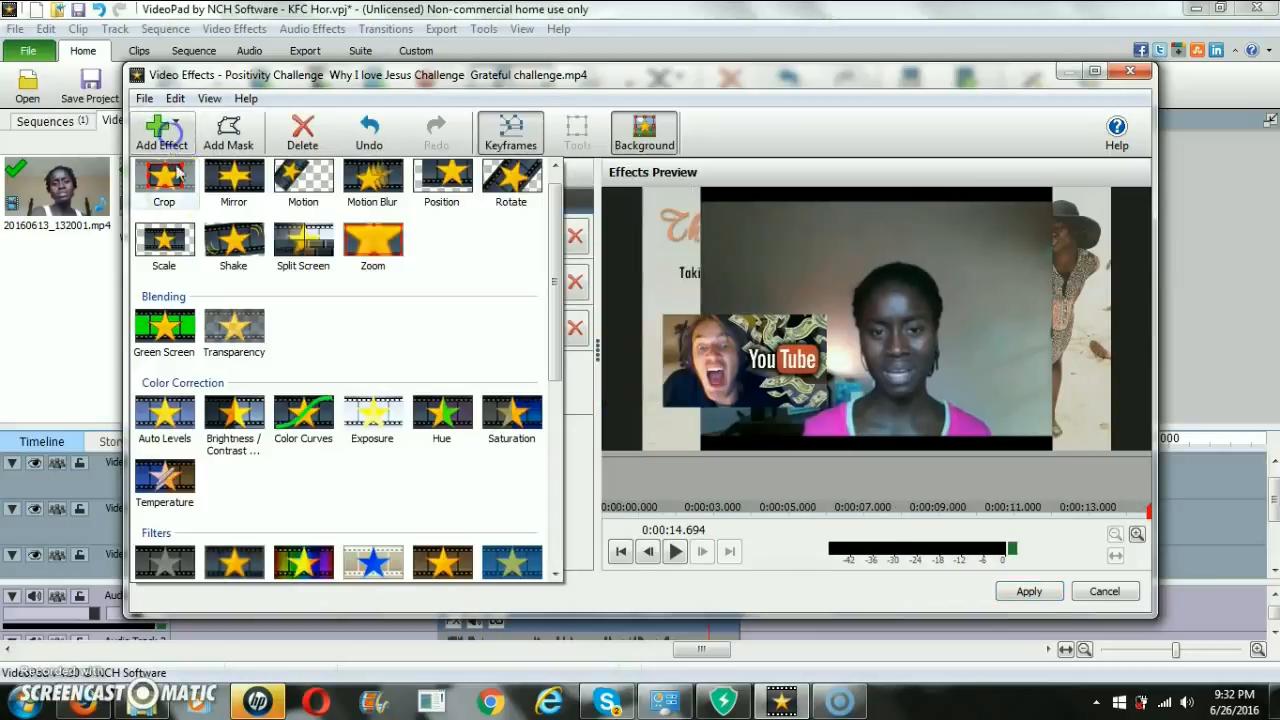
click(166, 237)
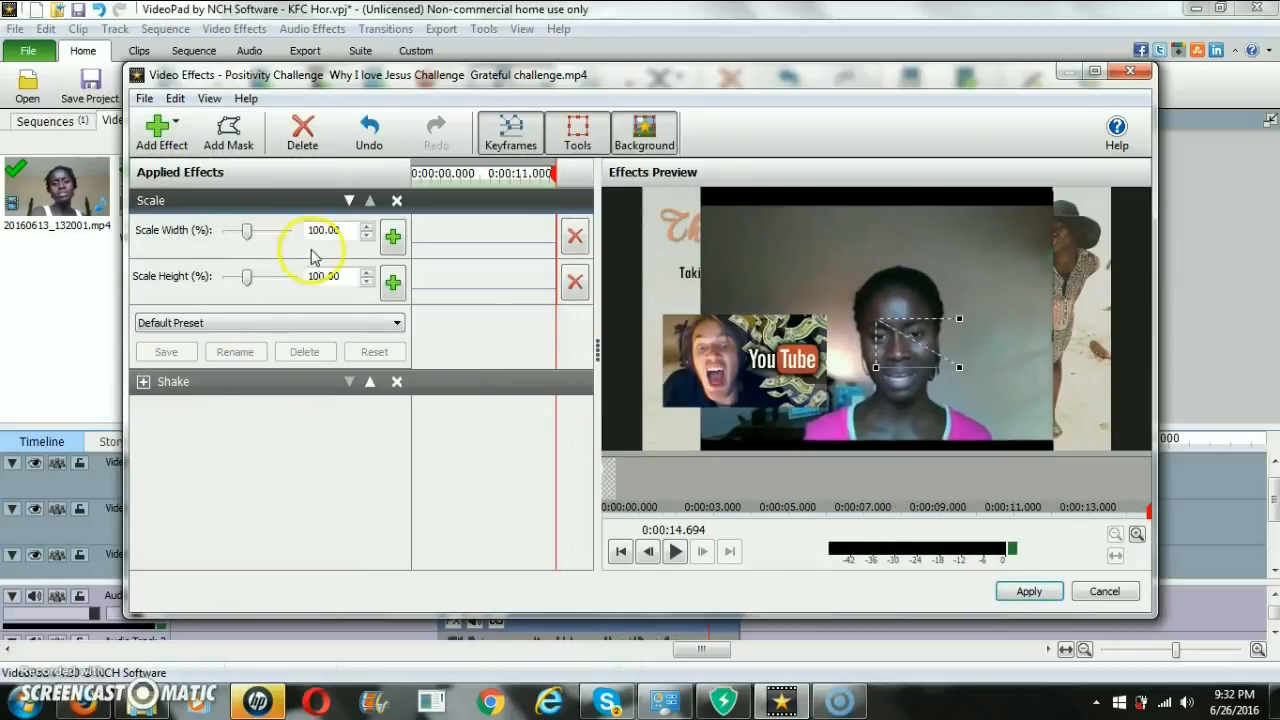
click(352, 230)
text(35)
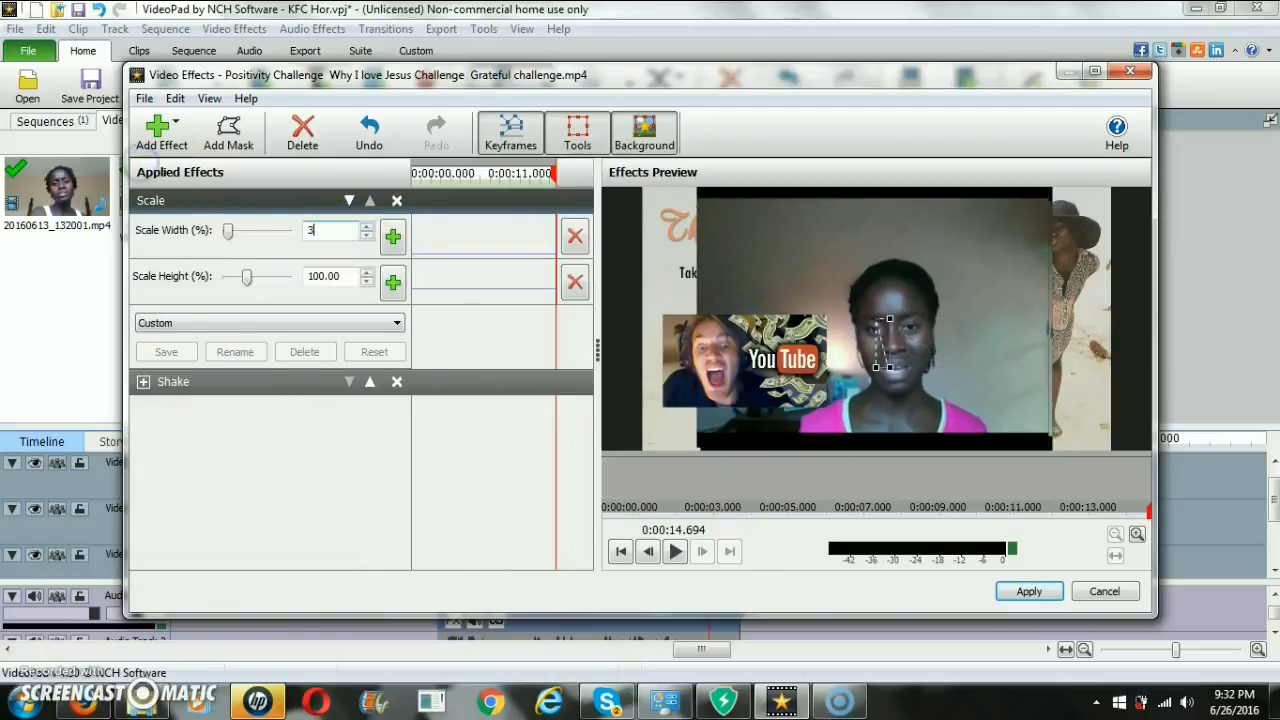
click(328, 276)
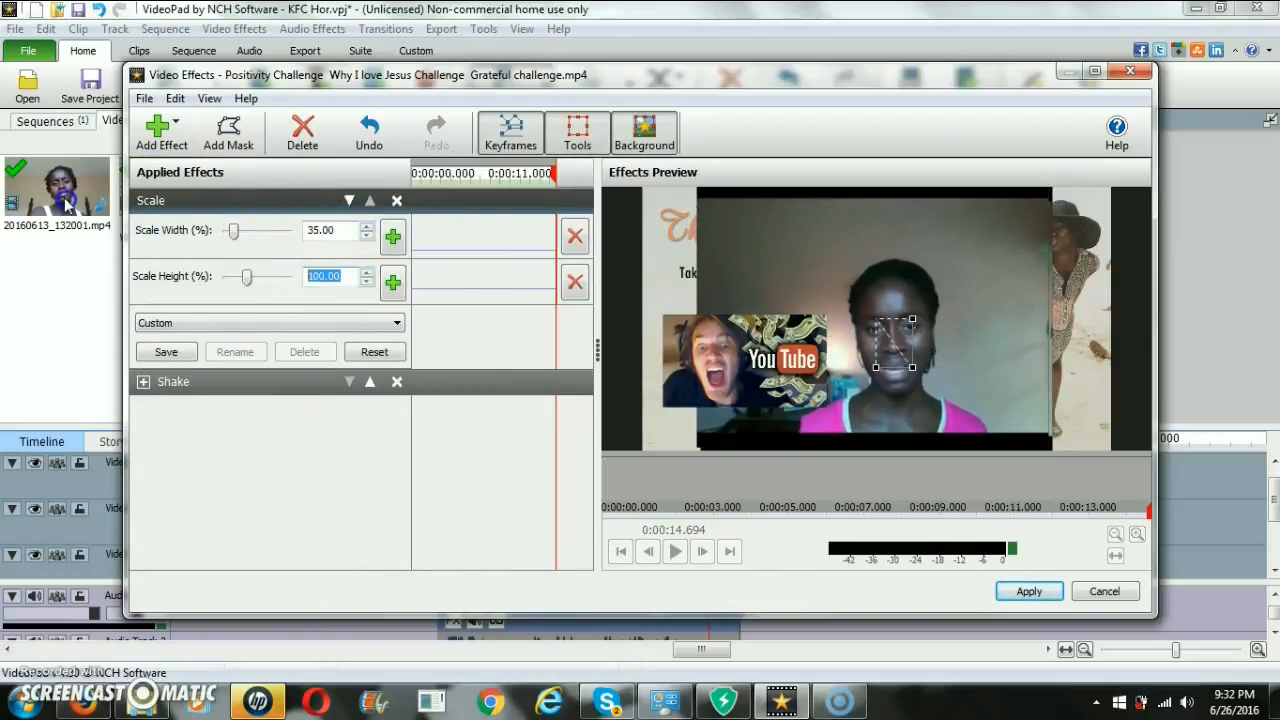
text(35)
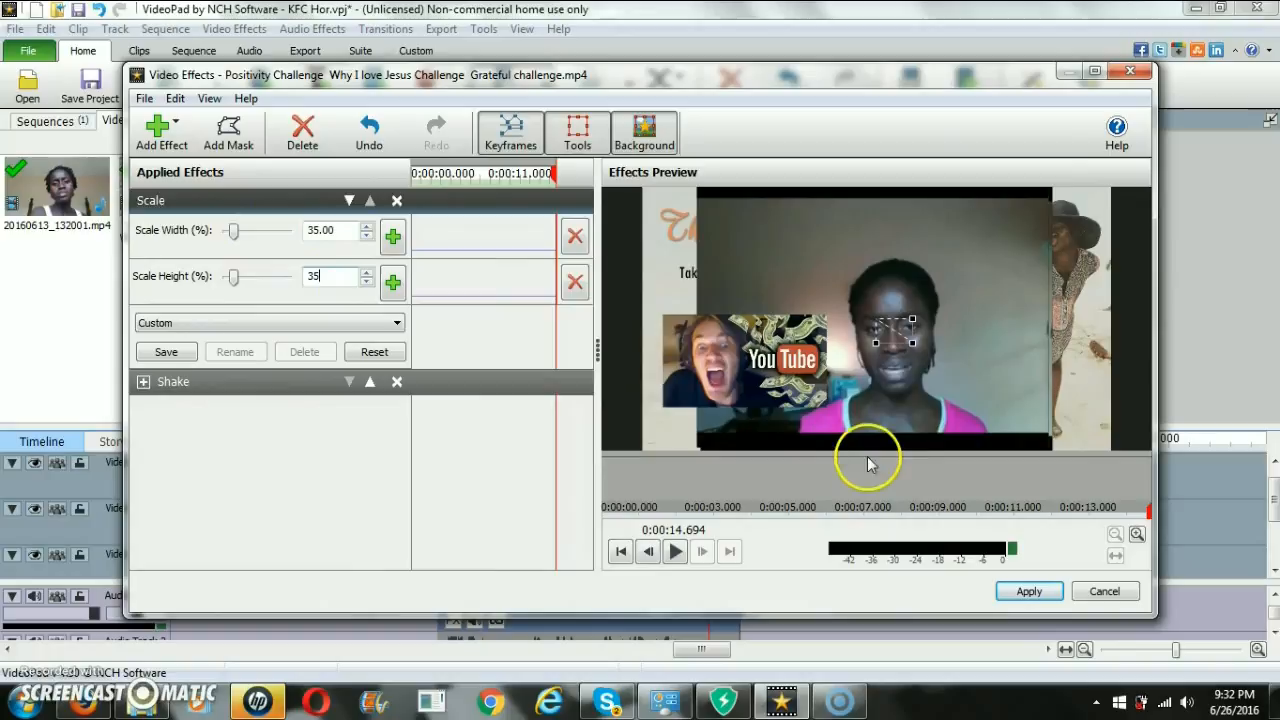
click(1031, 592)
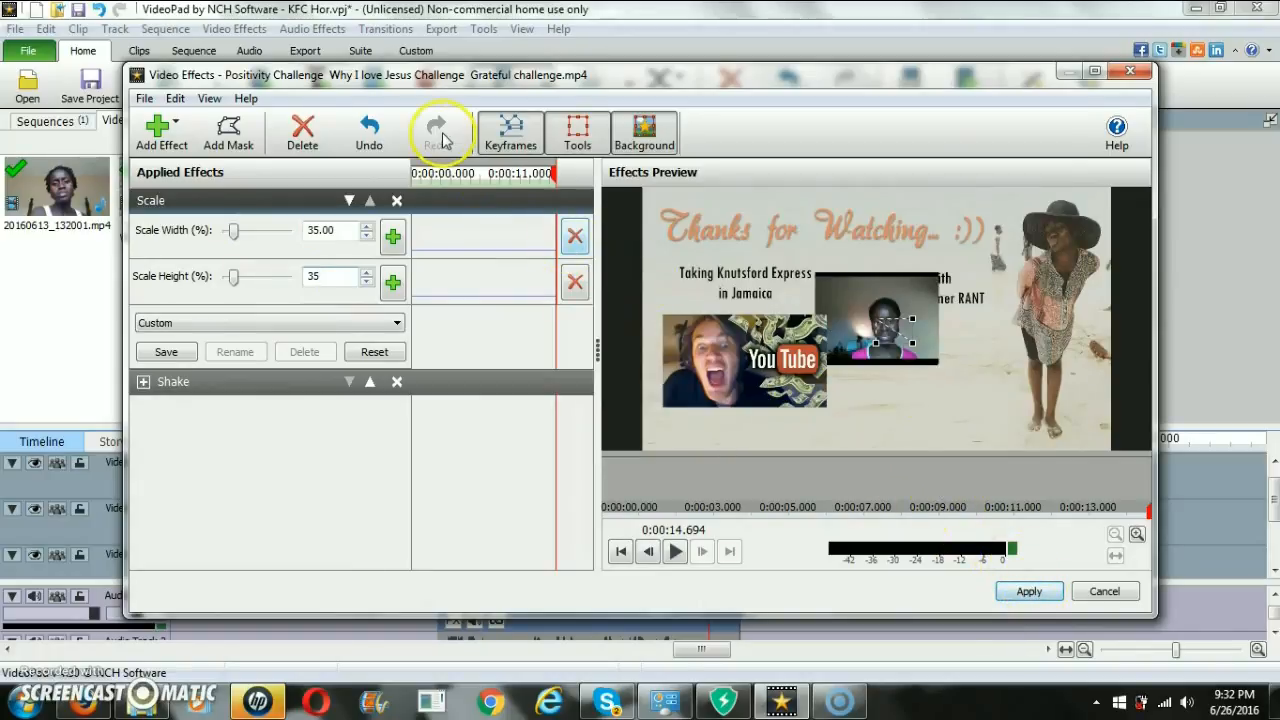
Add a Position effect to the Positivity Challenge clip with a vertical offset of 16%
click(156, 136)
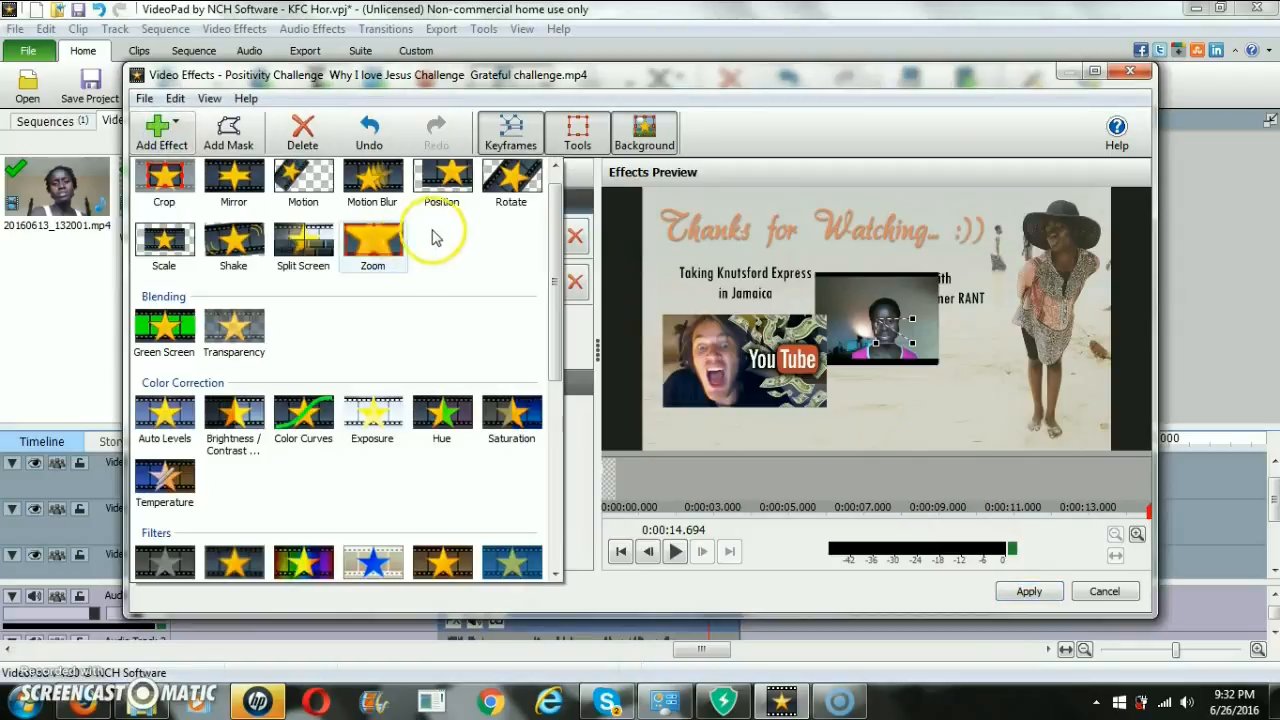
click(441, 192)
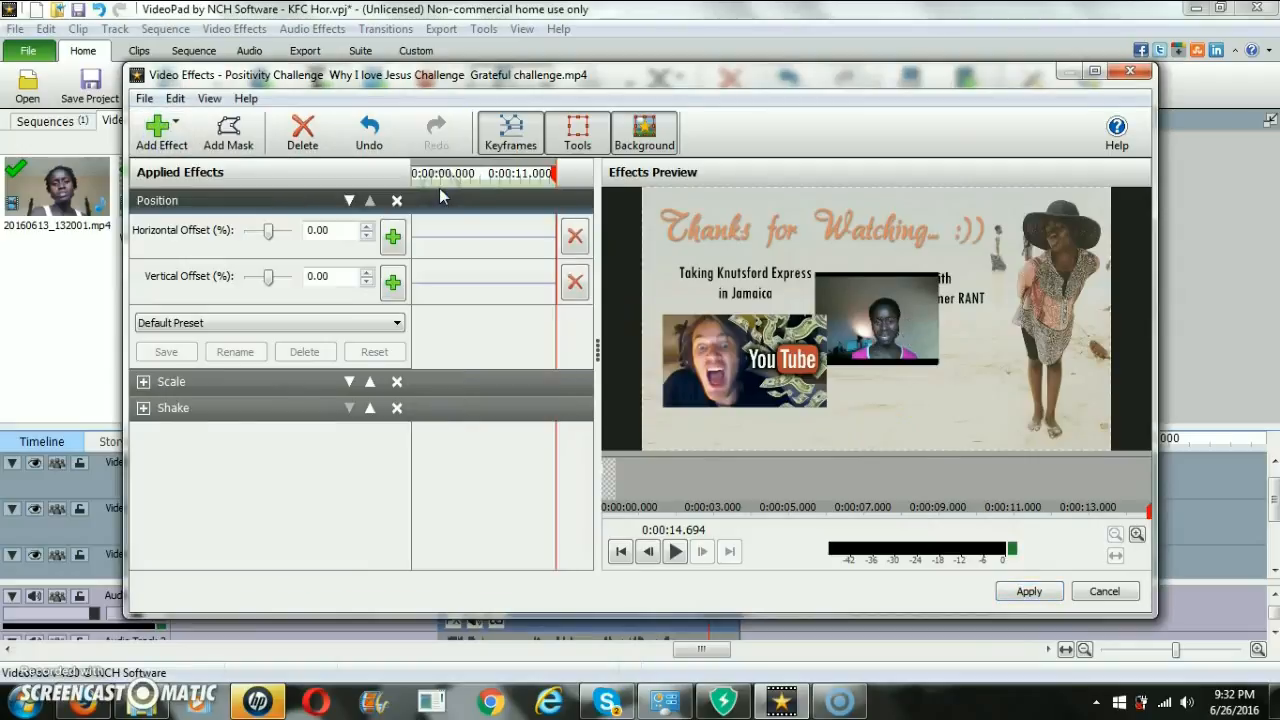
double_click(338, 275)
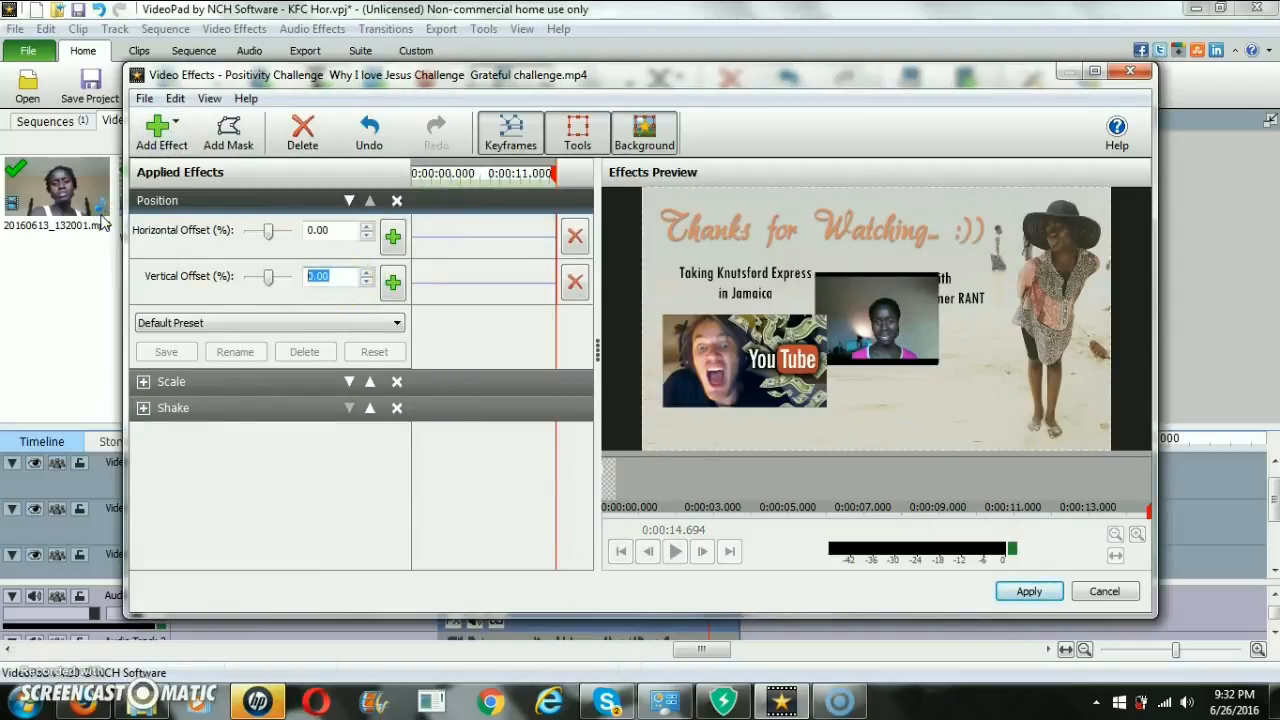
text(16)
click(336, 230)
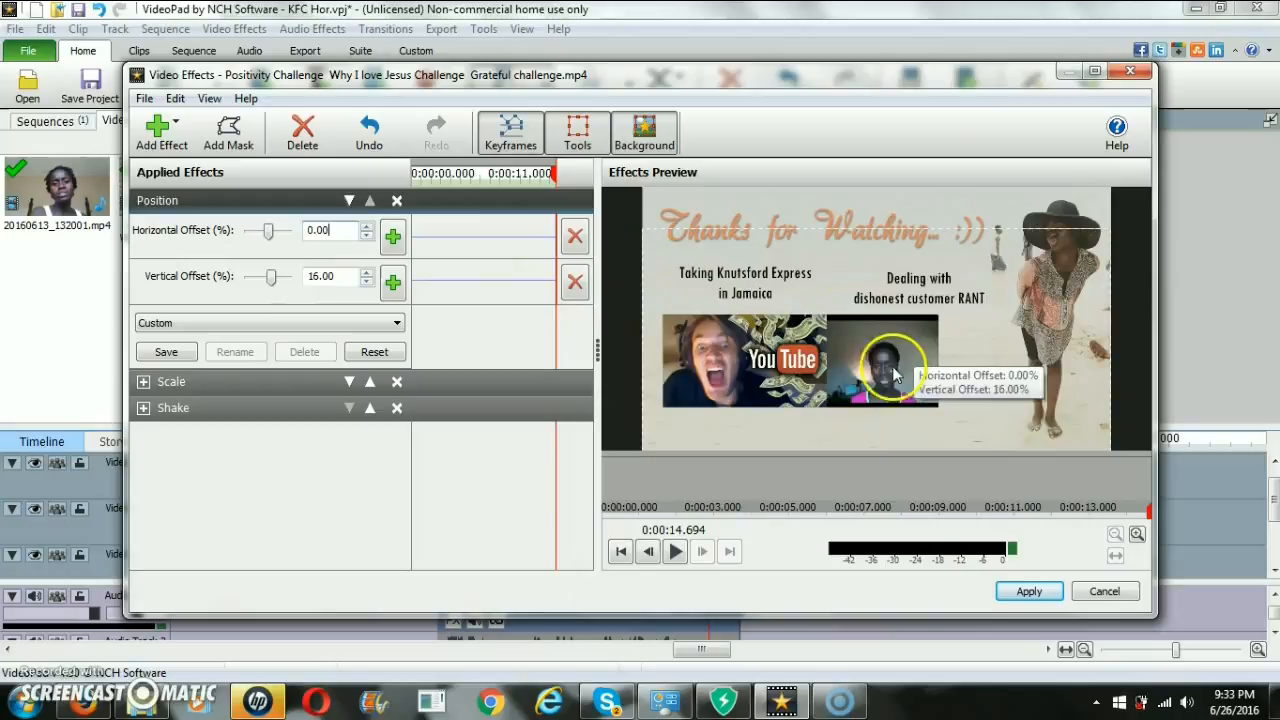
Move the Positivity Challenge clip below the Dealing with dishonest customer RANT title, at a horizontal offset of about 8.6%
drag(881, 368, 942, 361)
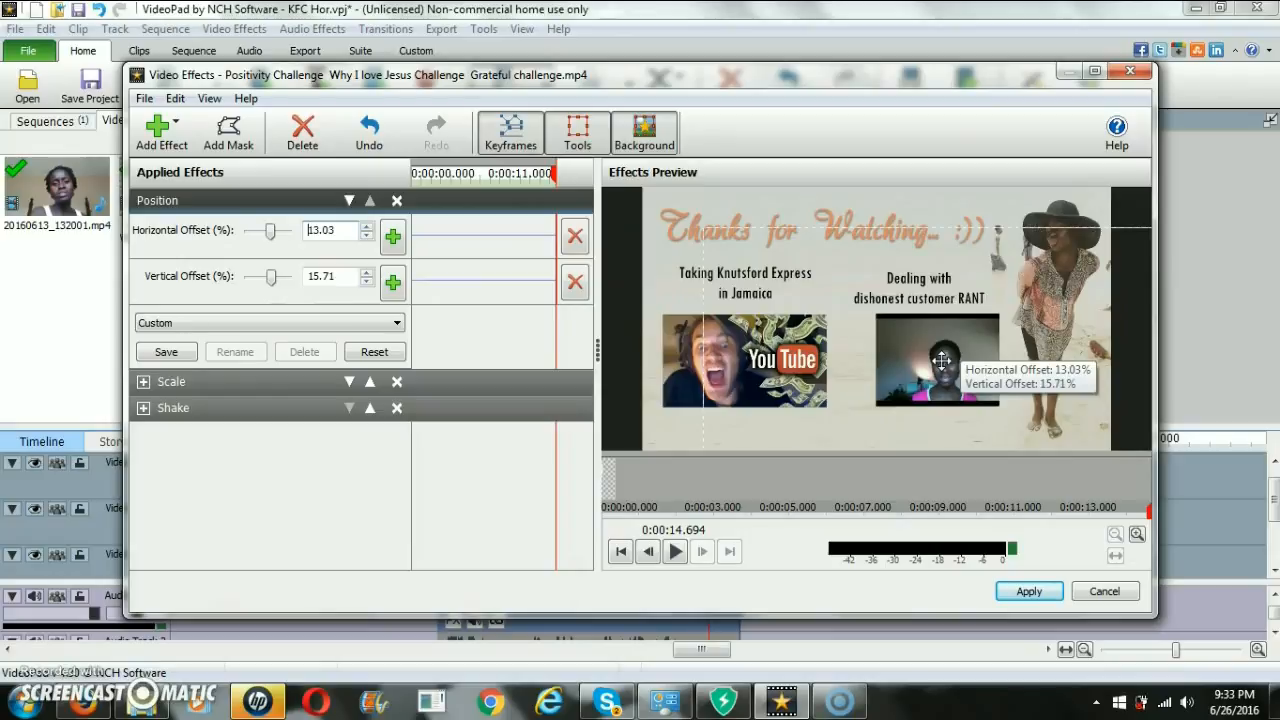
drag(942, 361, 935, 361)
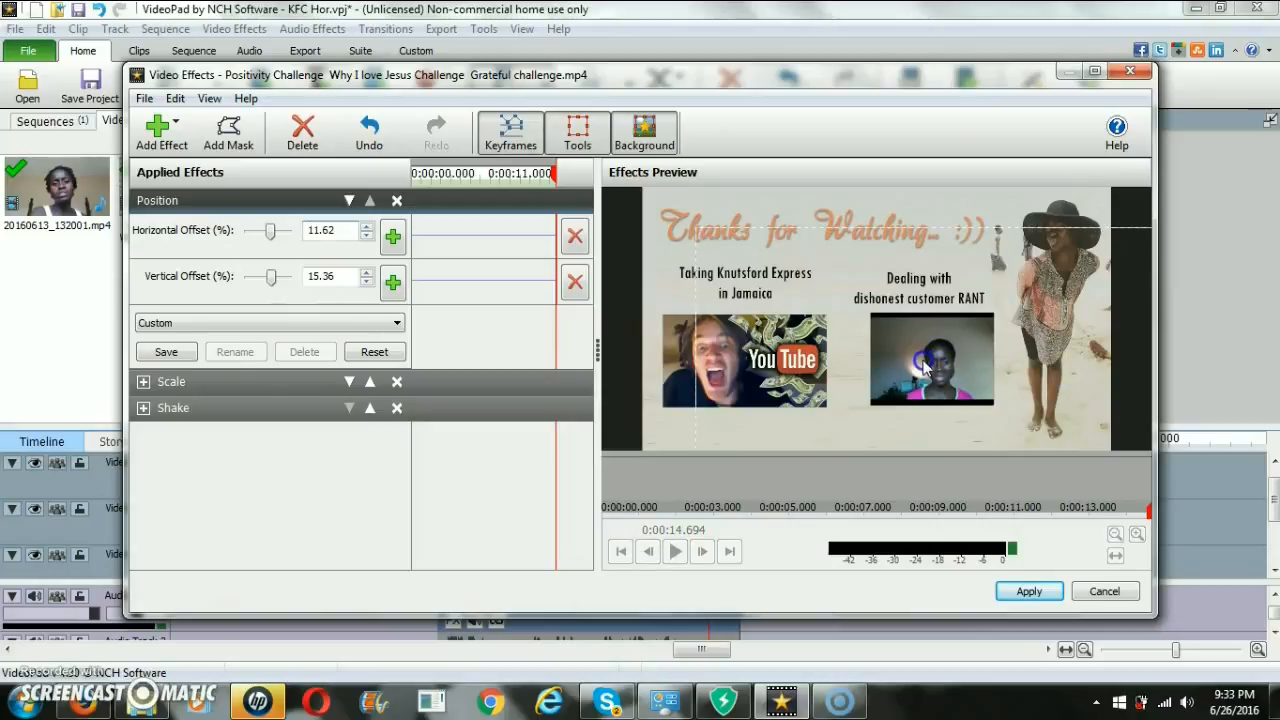
mouse_move(924, 368)
mouse_down()
mouse_move(902, 428)
mouse_move(908, 360)
mouse_up()
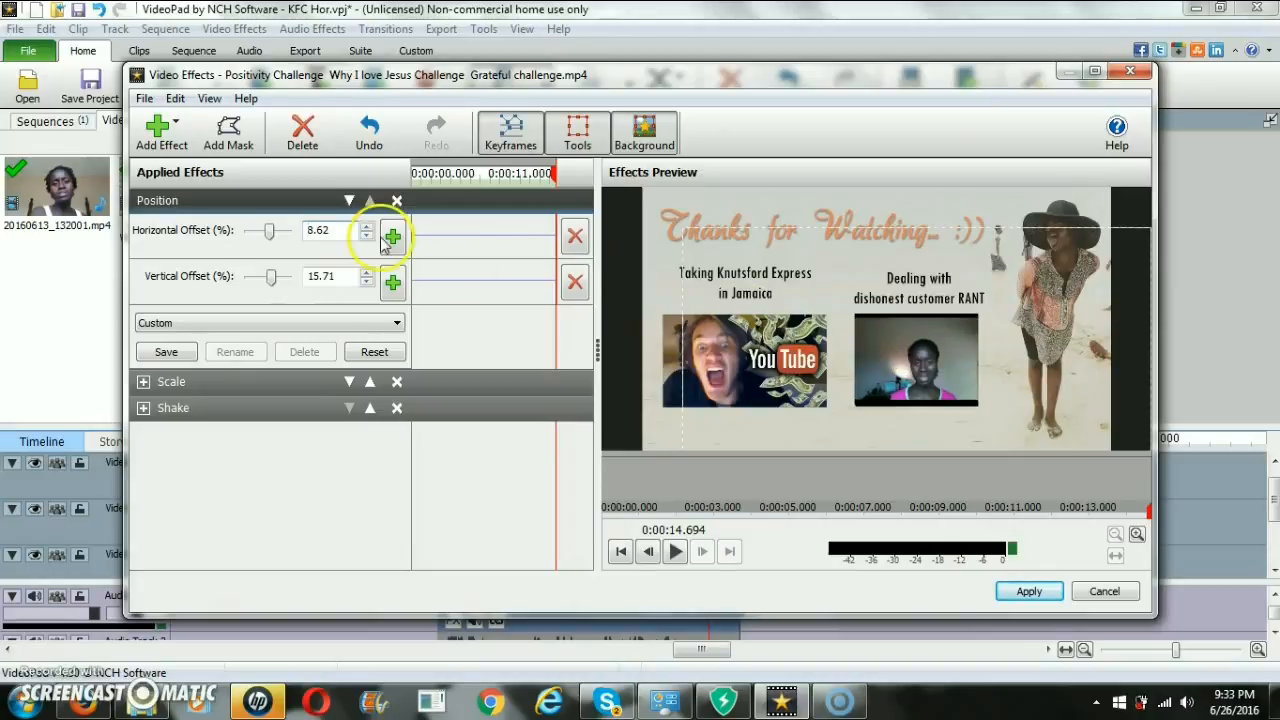
Set the Positivity Challenge clip's vertical offset to 16% and apply its video effects
double_click(352, 275)
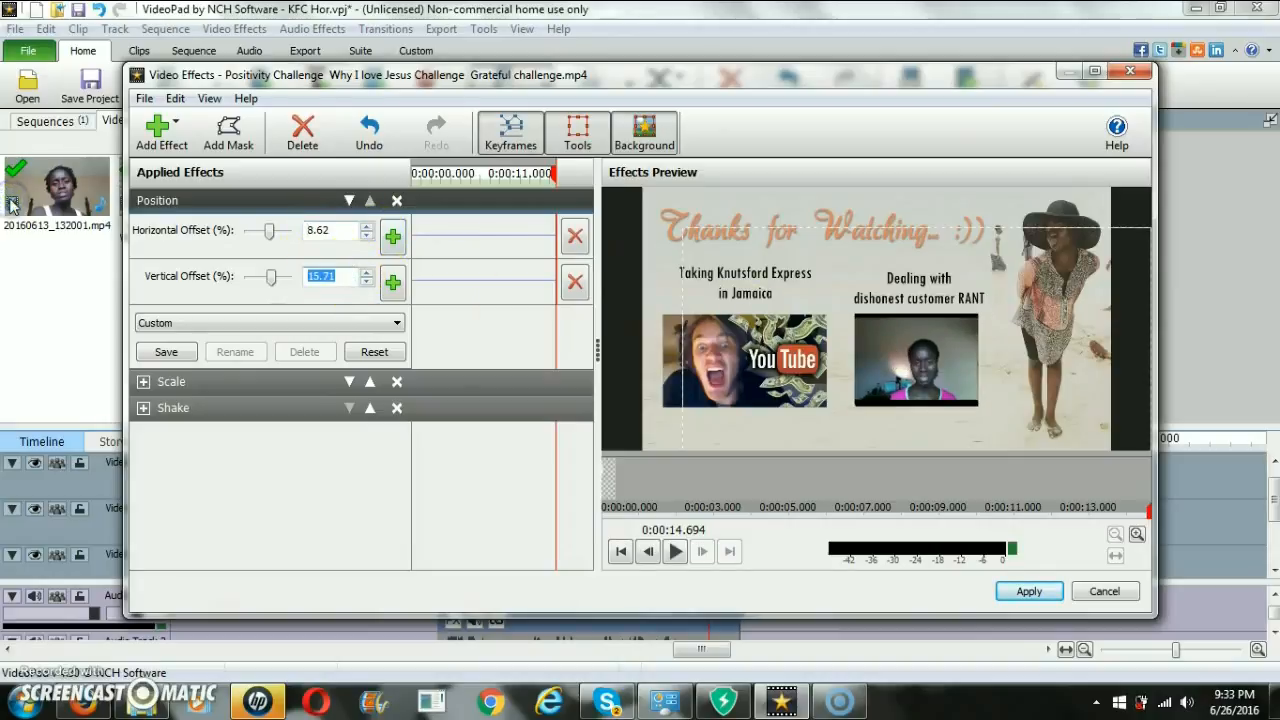
text(16)
click(323, 229)
mouse_move(790, 340)
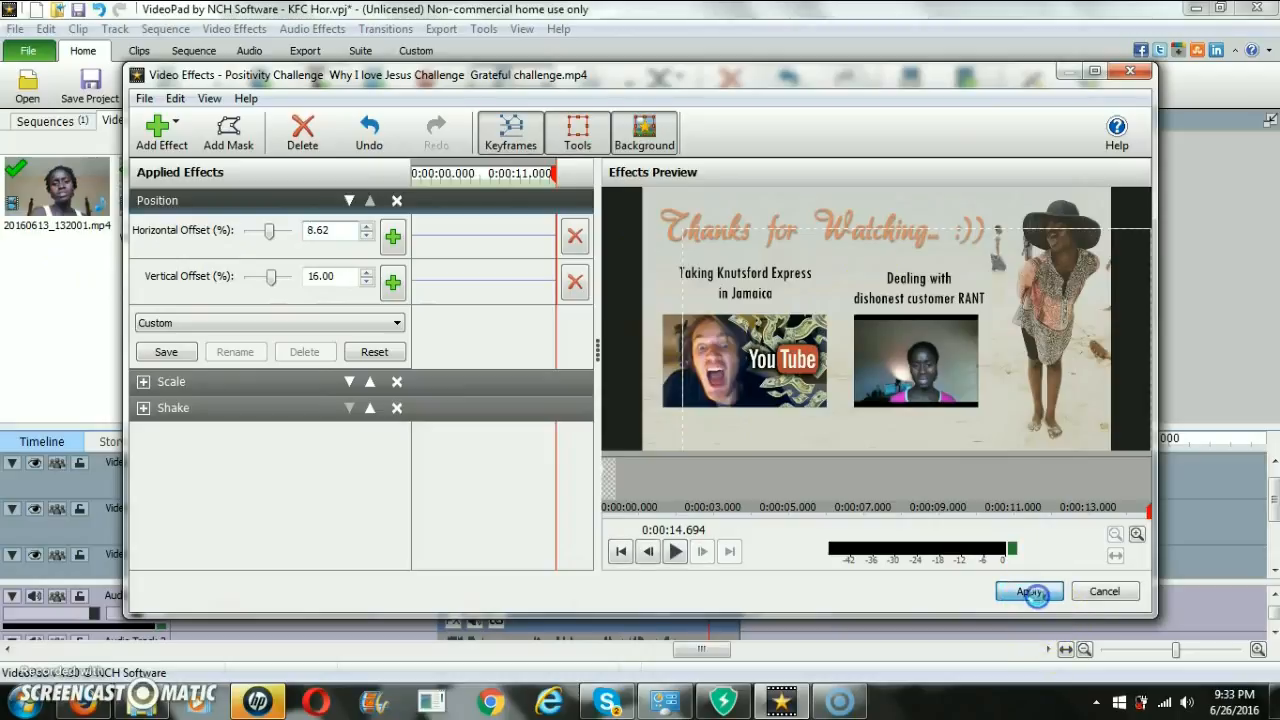
click(1034, 591)
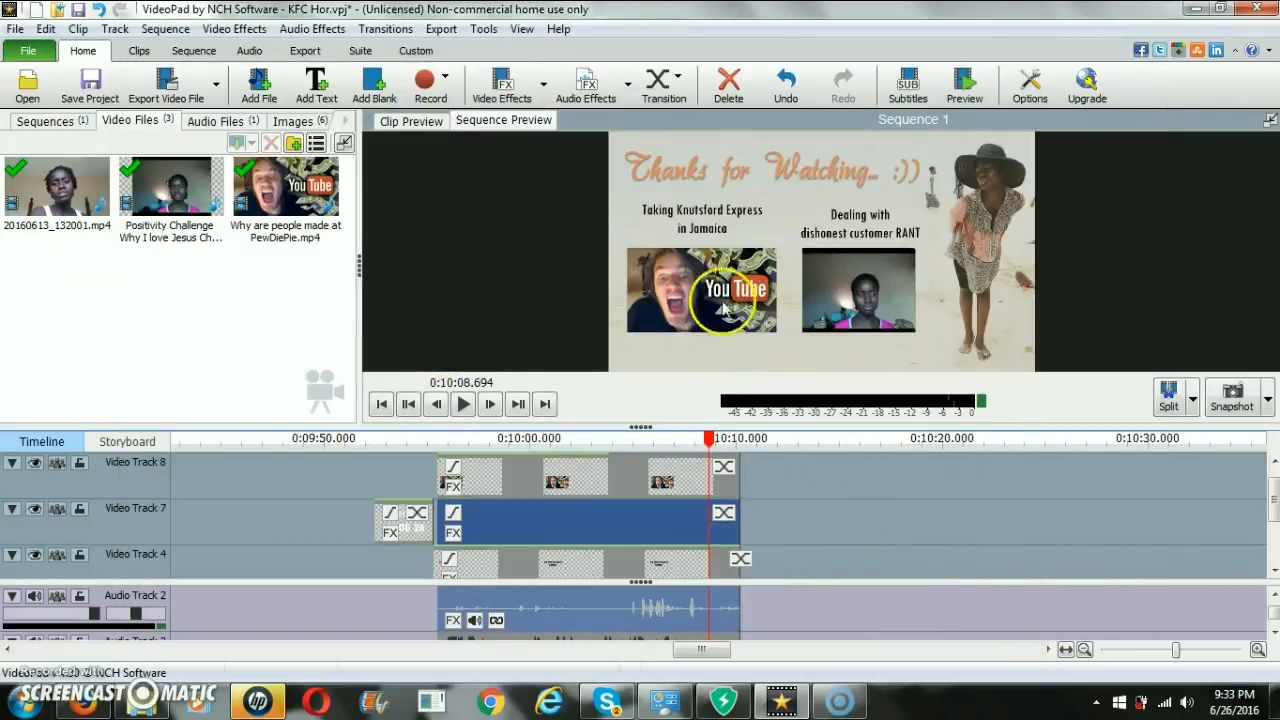
Move the playhead to about 0:10:04.3 over the end screen and save the project
drag(712, 438, 620, 440)
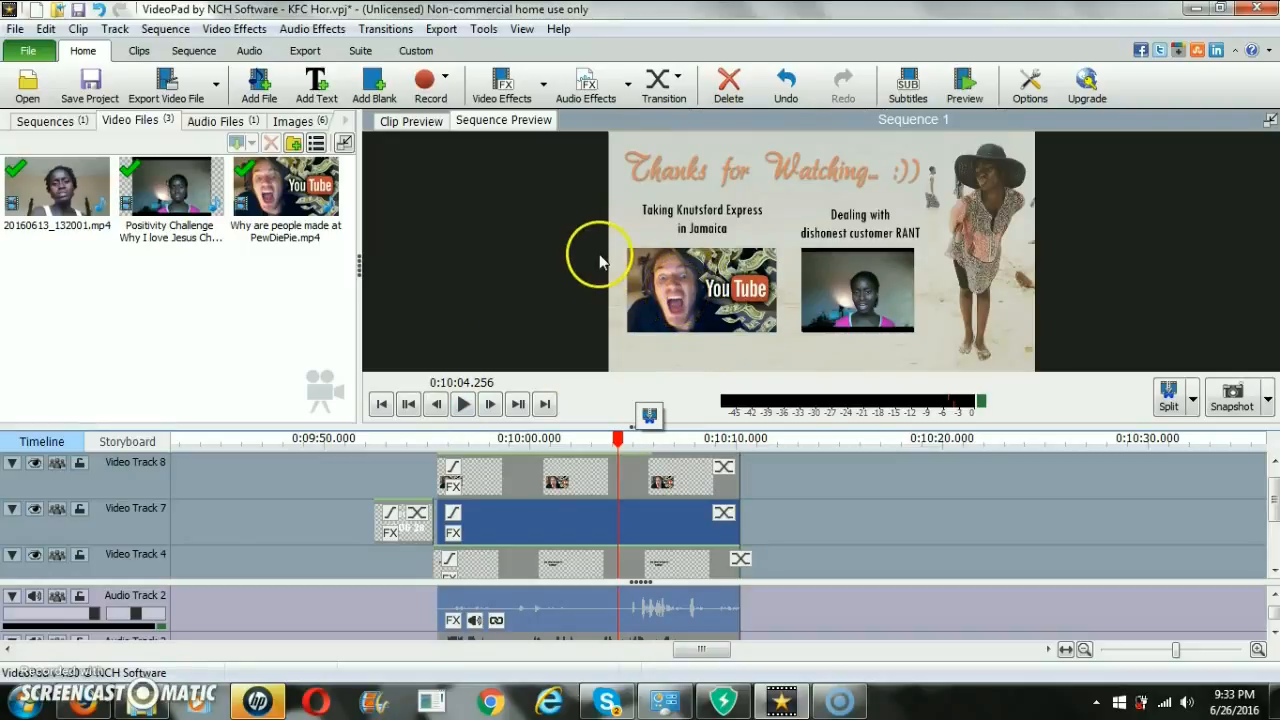
click(80, 12)
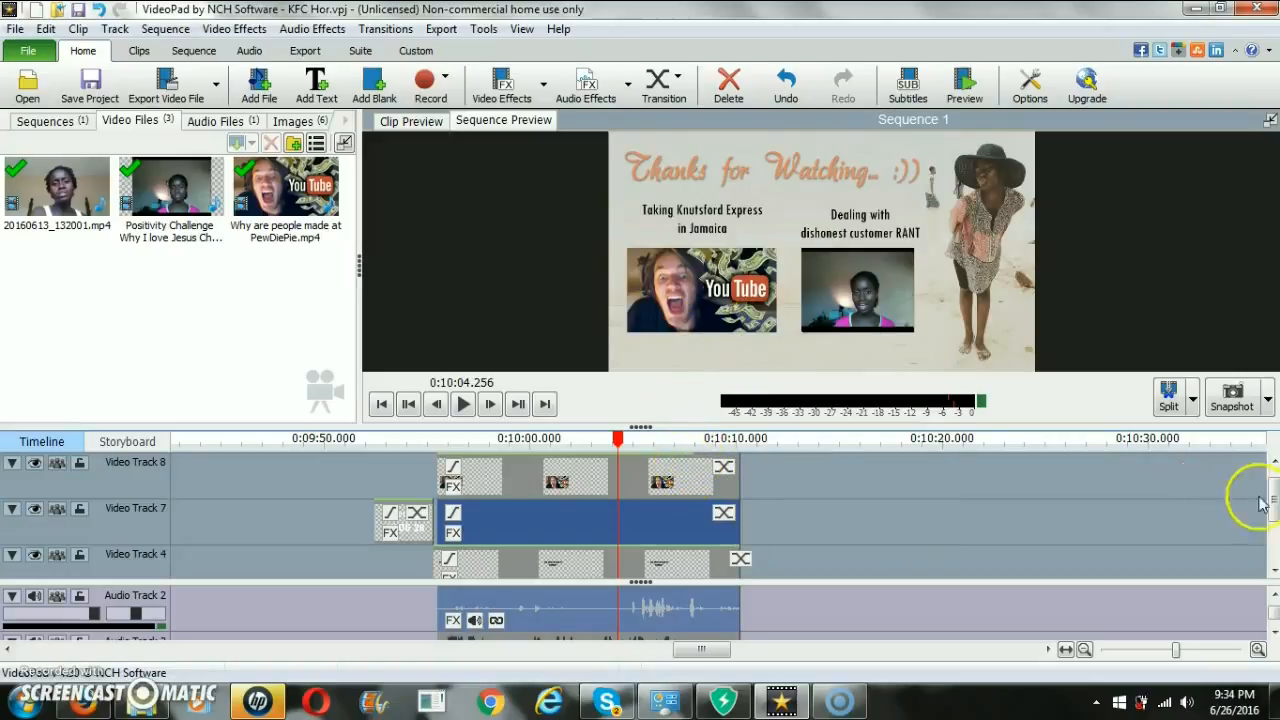
Select the Taking Knutsford Express text clip on Video Track 4, switch to Windows Explorer and copy the PewDiePie video's file name
drag(1274, 497, 1274, 535)
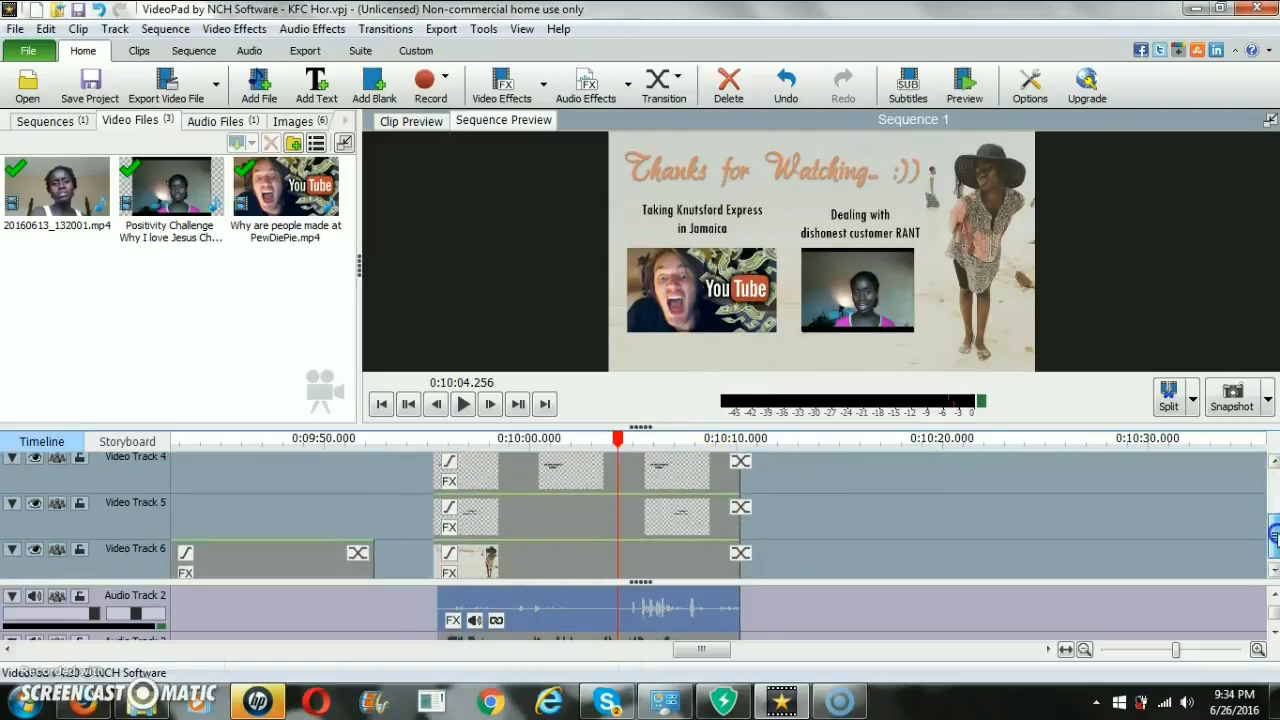
click(557, 472)
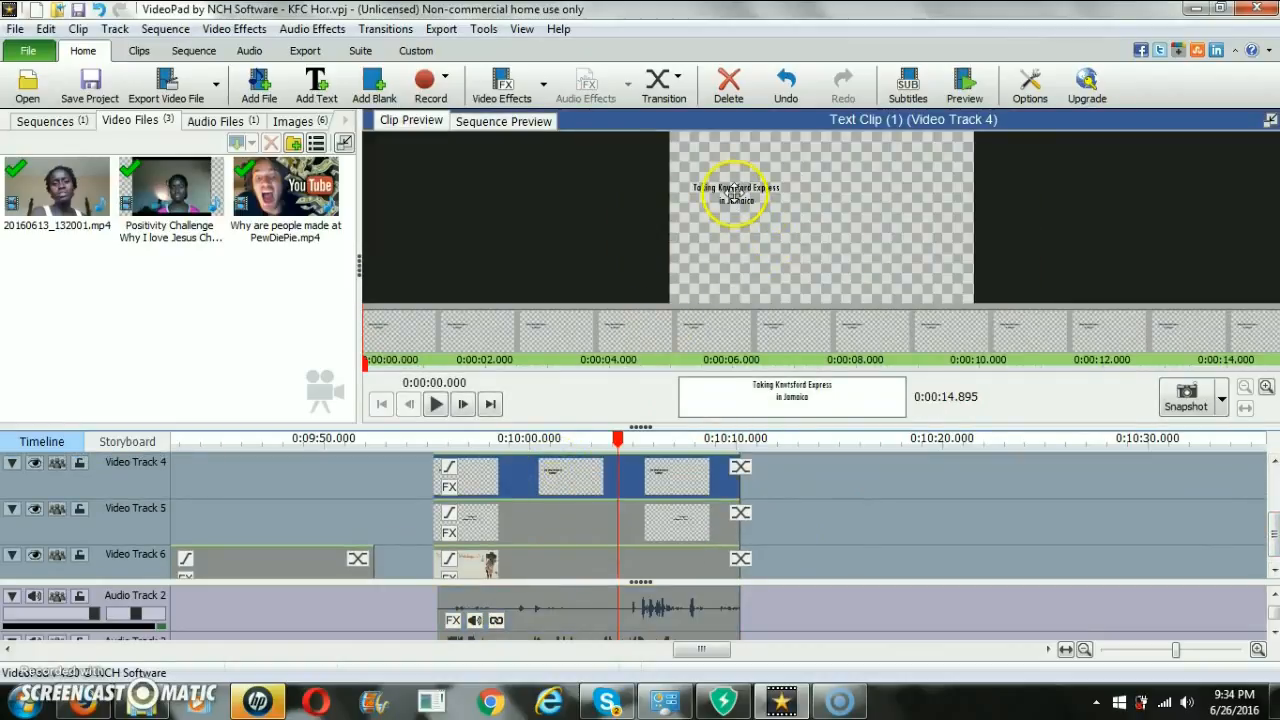
mouse_move(143, 705)
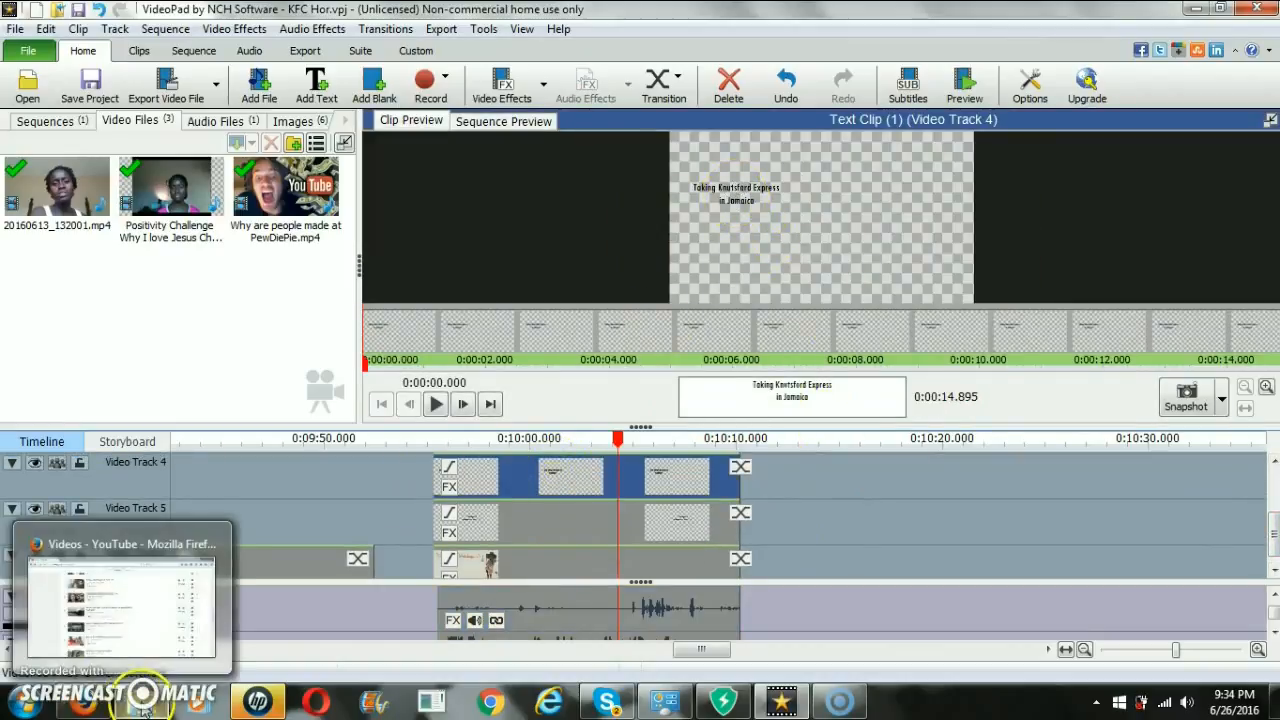
click(143, 705)
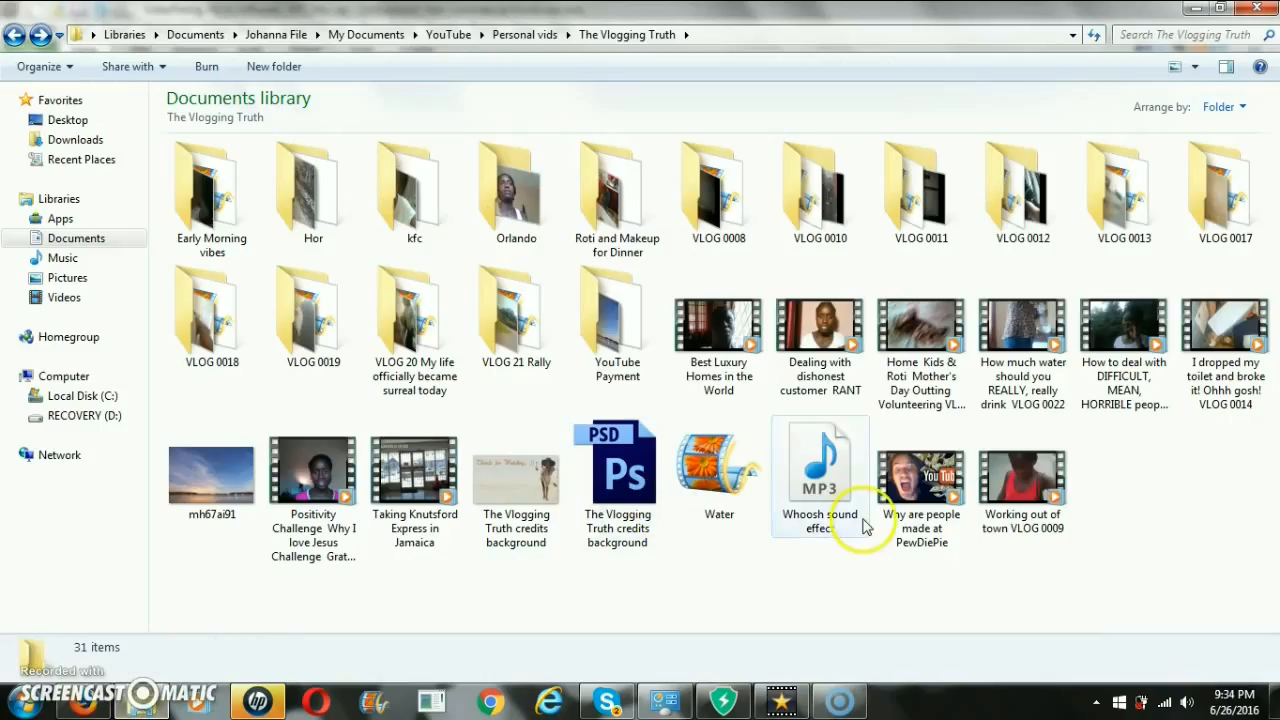
click(938, 536)
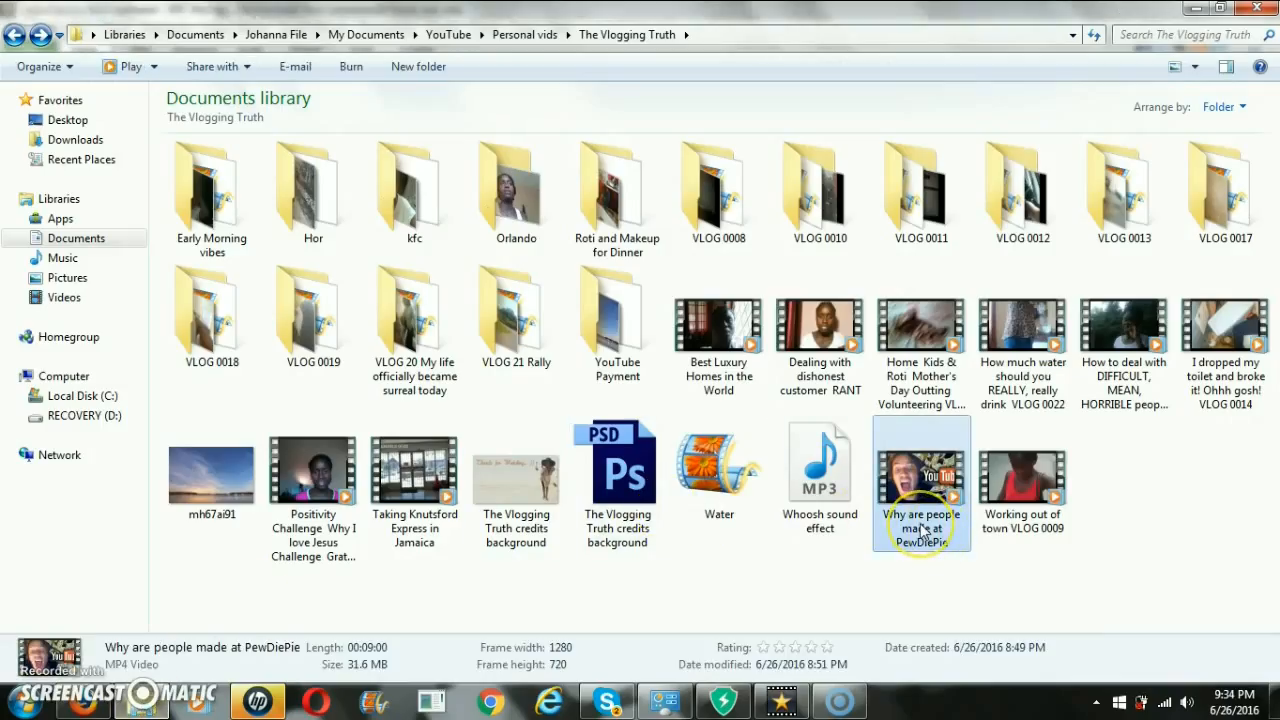
click(921, 530)
key(ctrl+c)
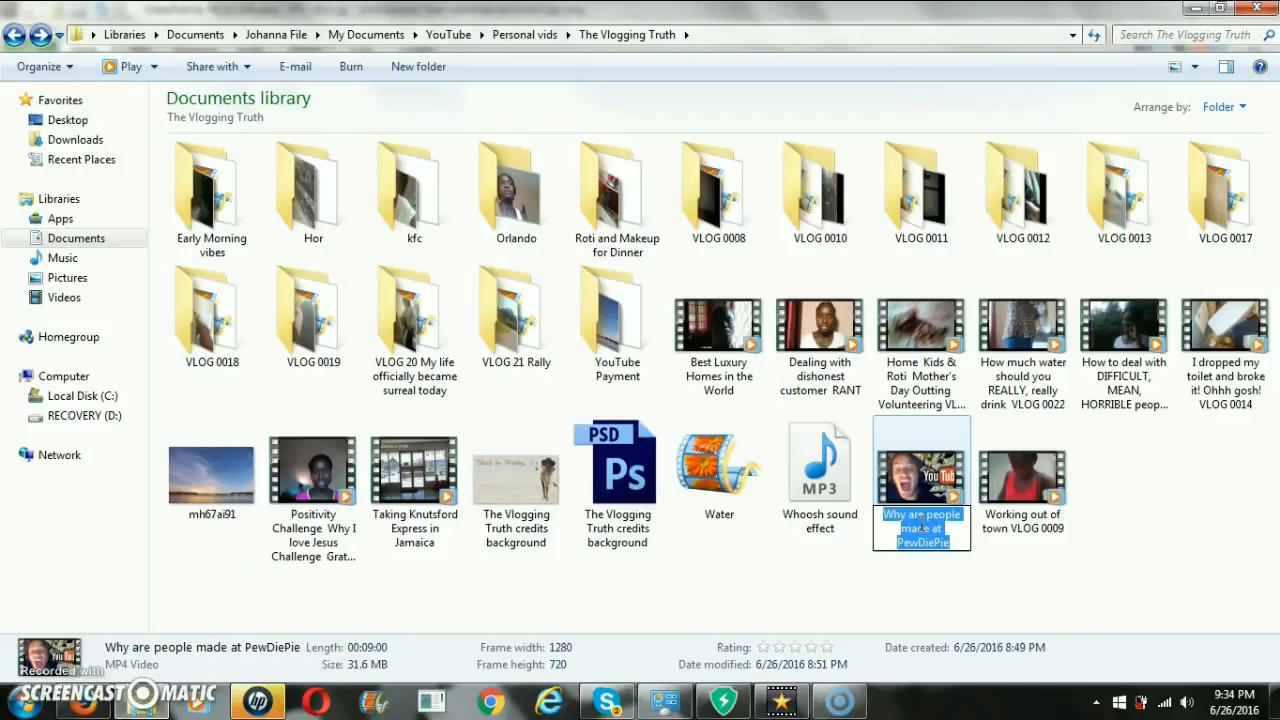
Back in VideoPad, replace the Taking Knutsford Express title with "Why are people mad at PewDiePie", breaking the line after "people"
click(781, 703)
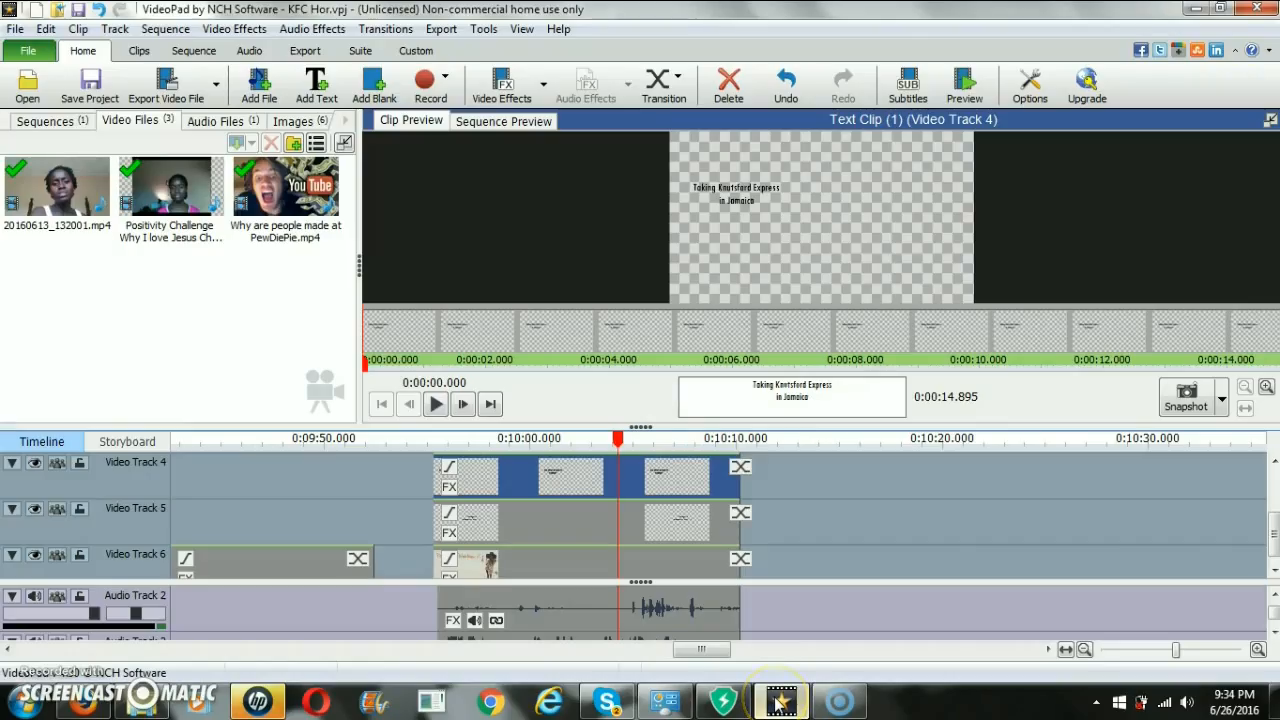
click(810, 394)
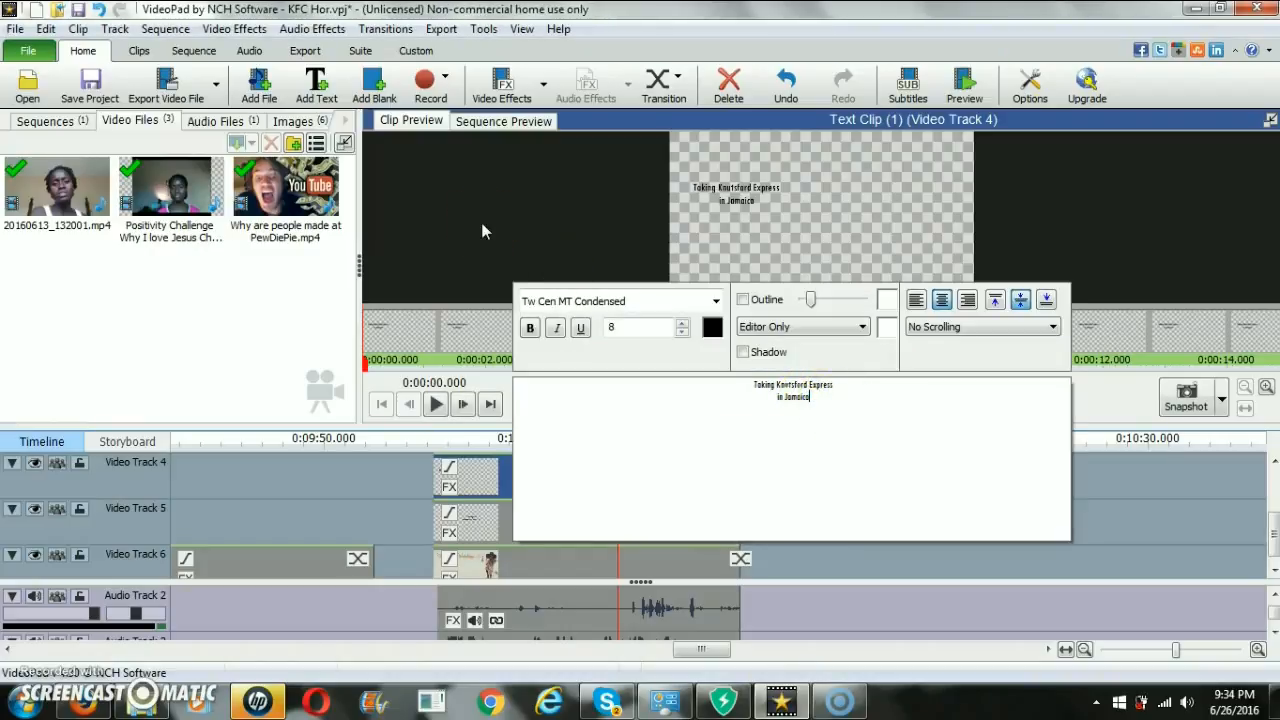
drag(829, 414, 625, 307)
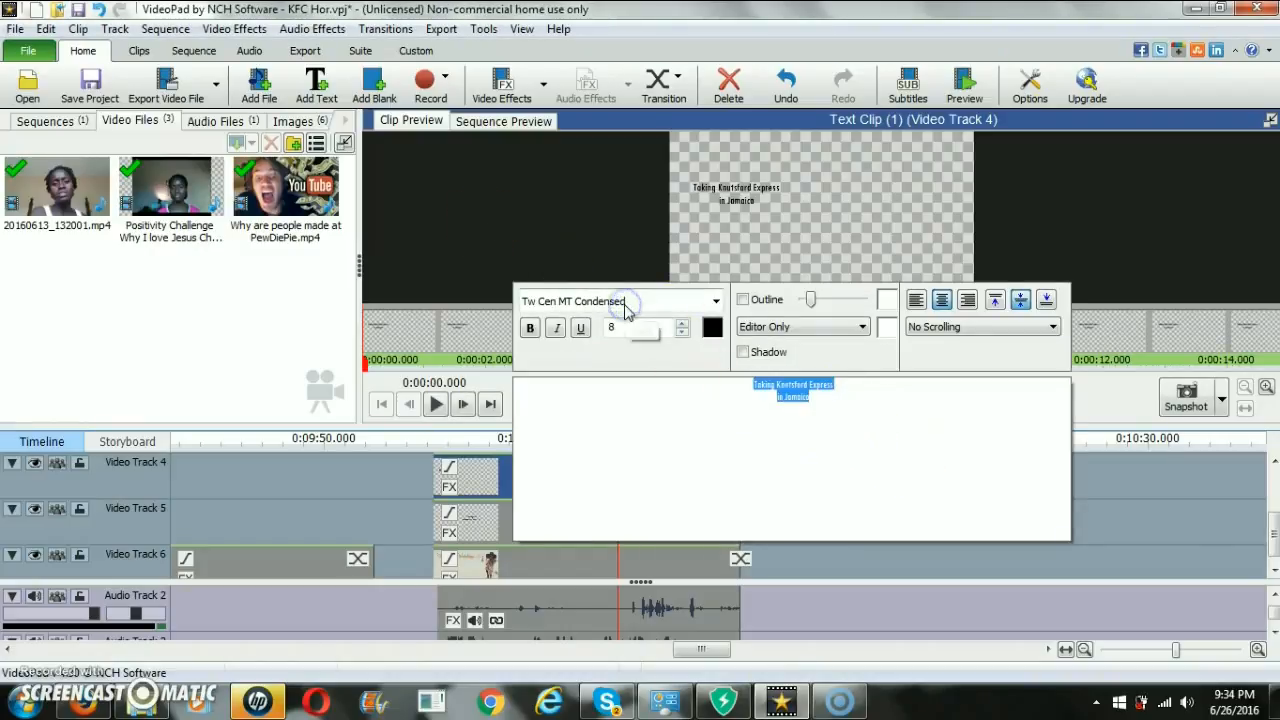
key(ctrl+v)
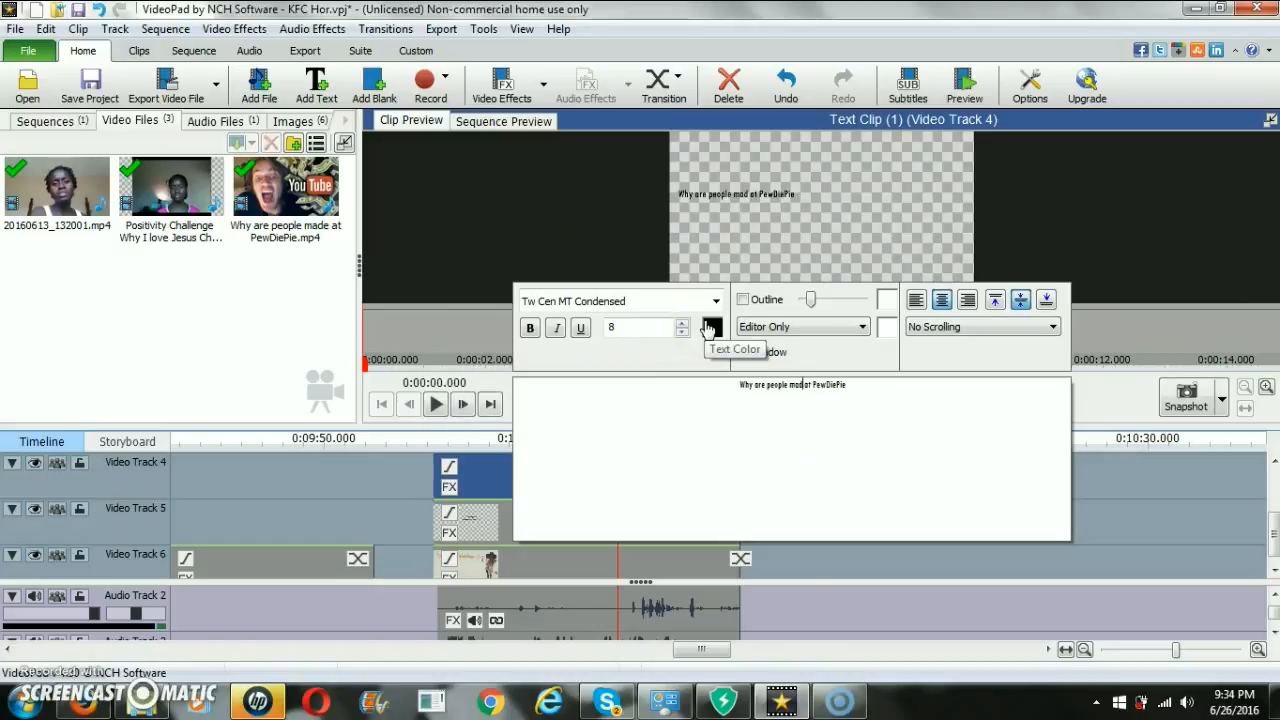
key(Return)
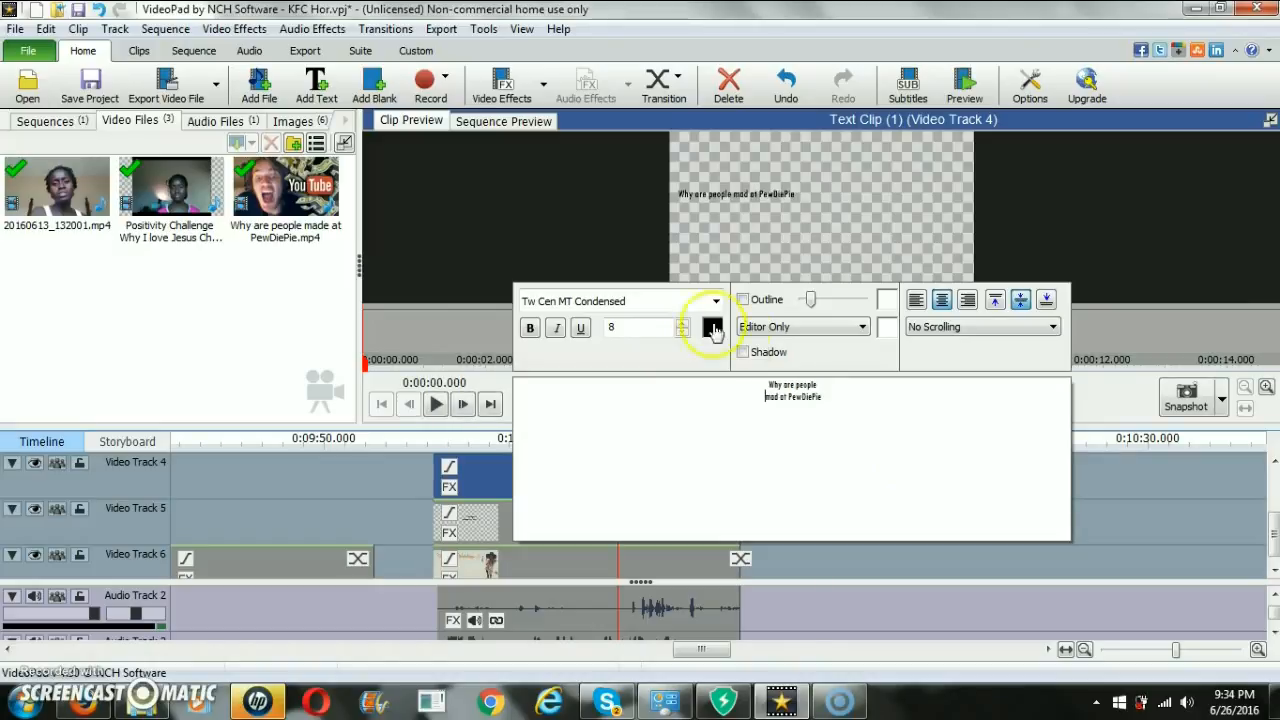
click(180, 362)
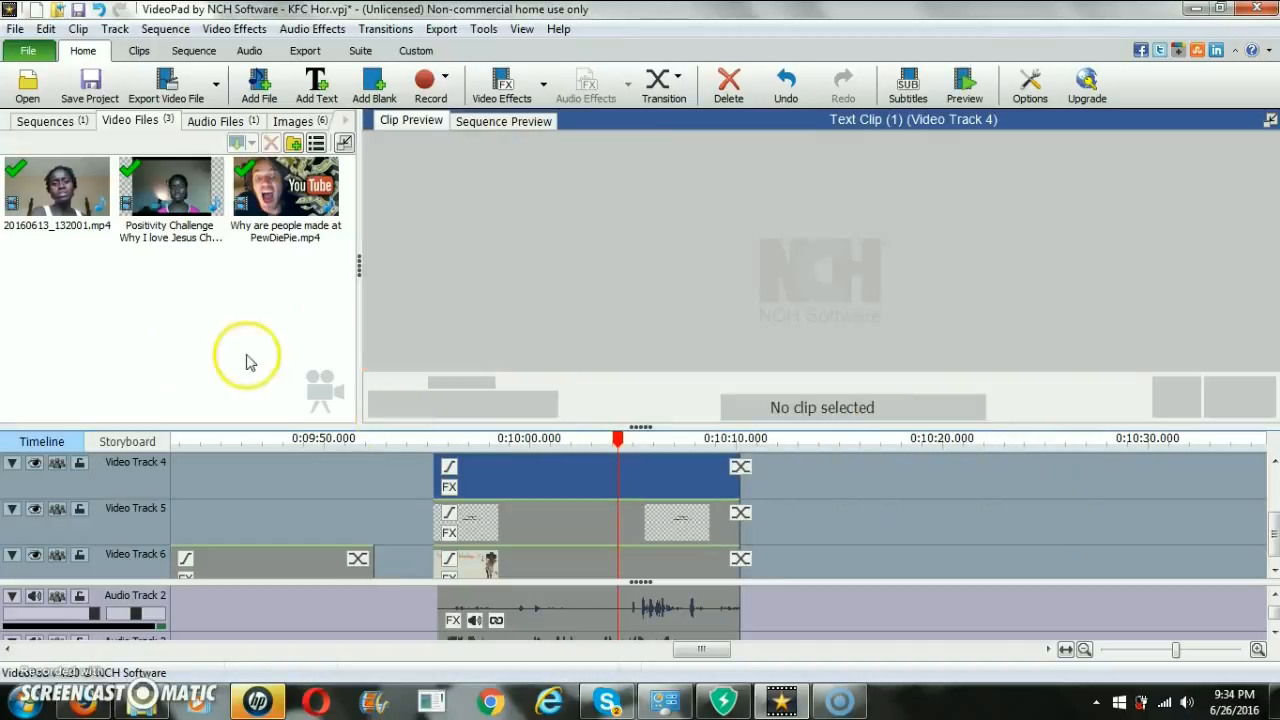
click(489, 503)
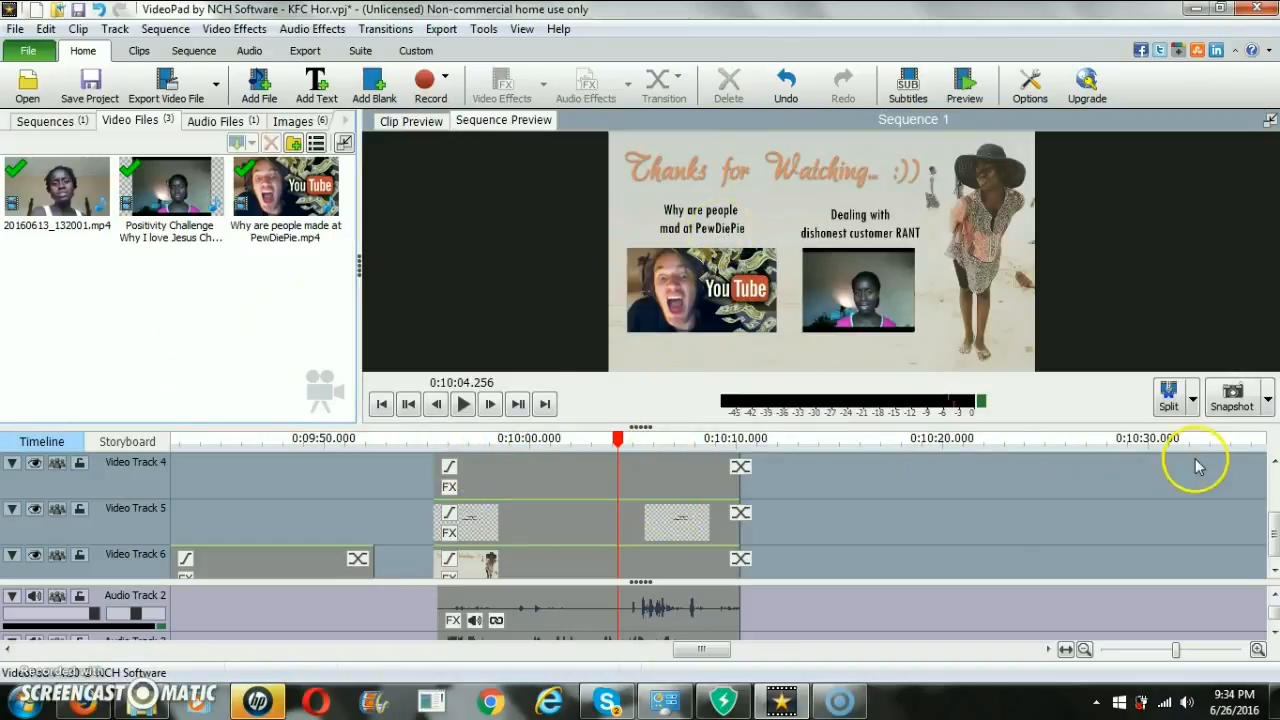
Select the Dealing with dishonest customer RANT text clip on Video Track 5
drag(1273, 530, 1273, 507)
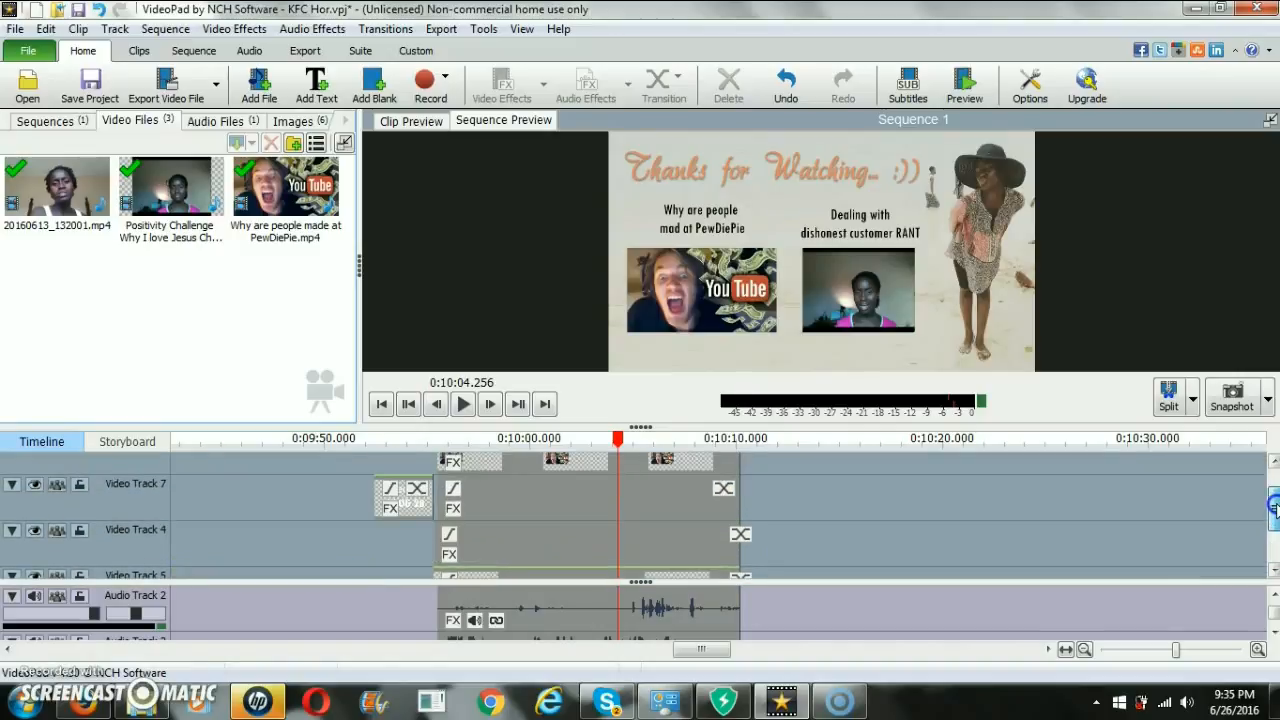
click(568, 538)
double_click(568, 538)
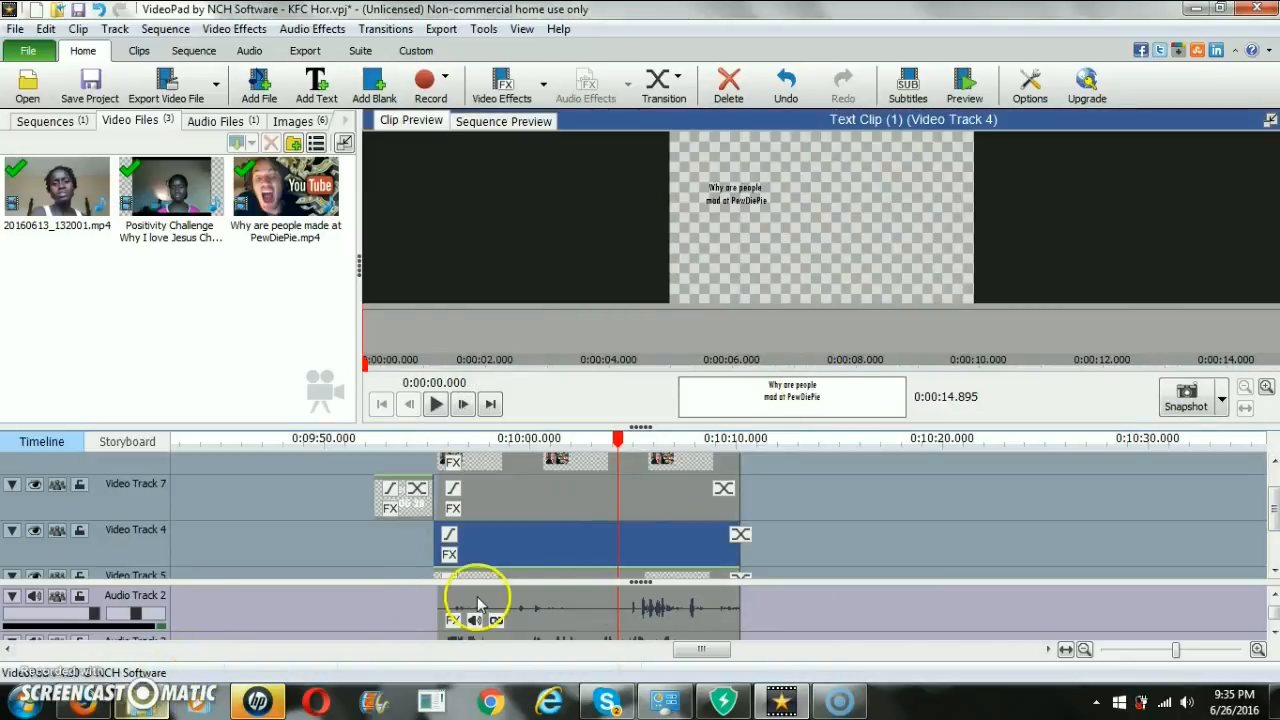
click(553, 492)
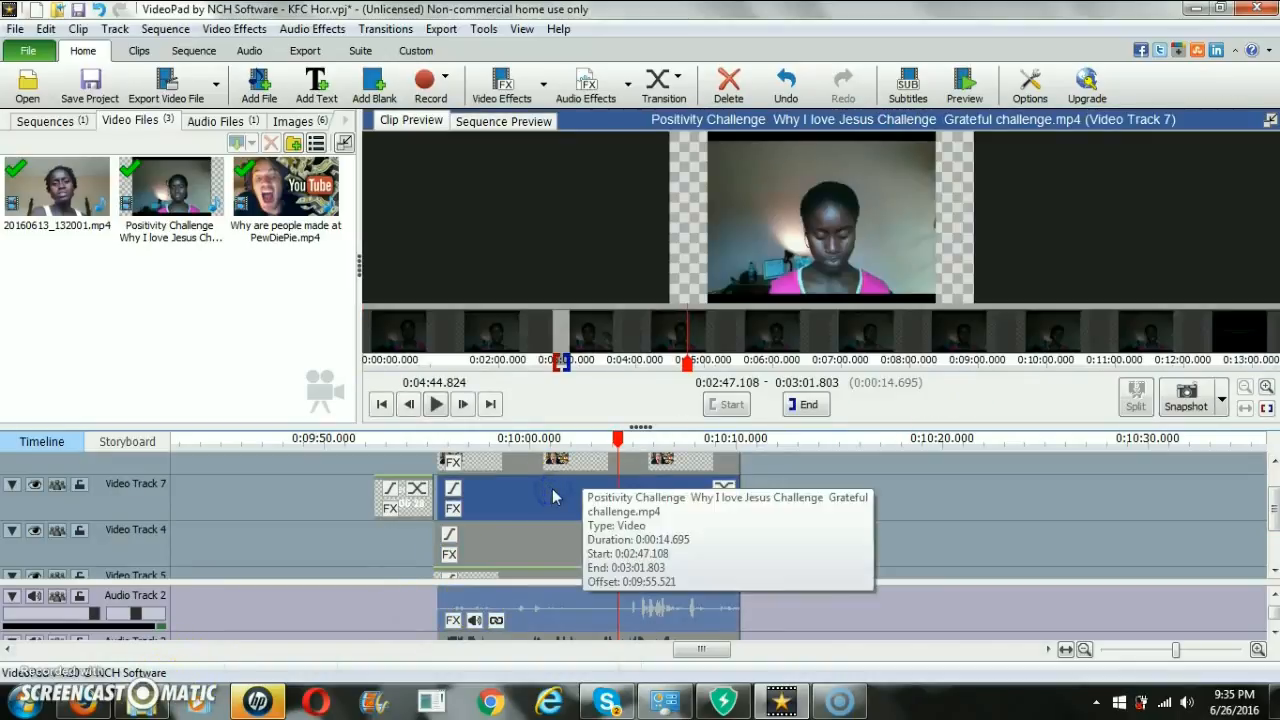
drag(1273, 499, 1273, 534)
click(574, 508)
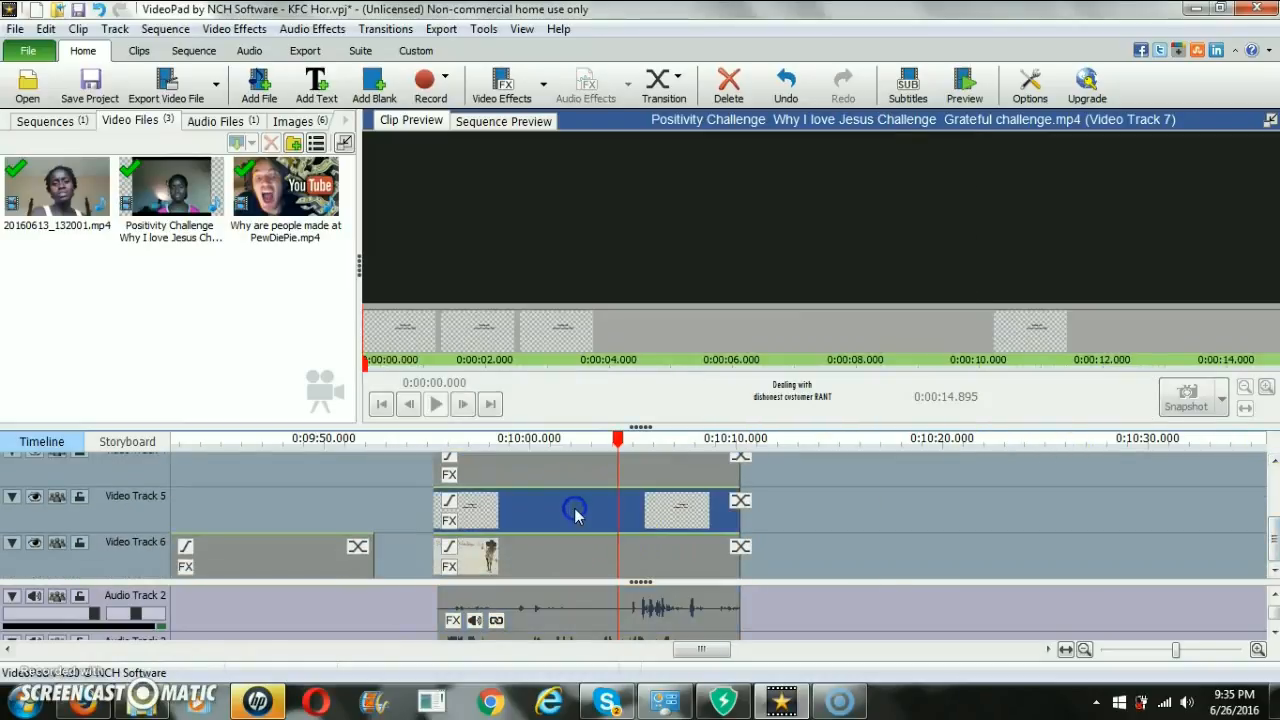
Switch to Windows Explorer and copy the Positivity Challenge video's file name
click(142, 700)
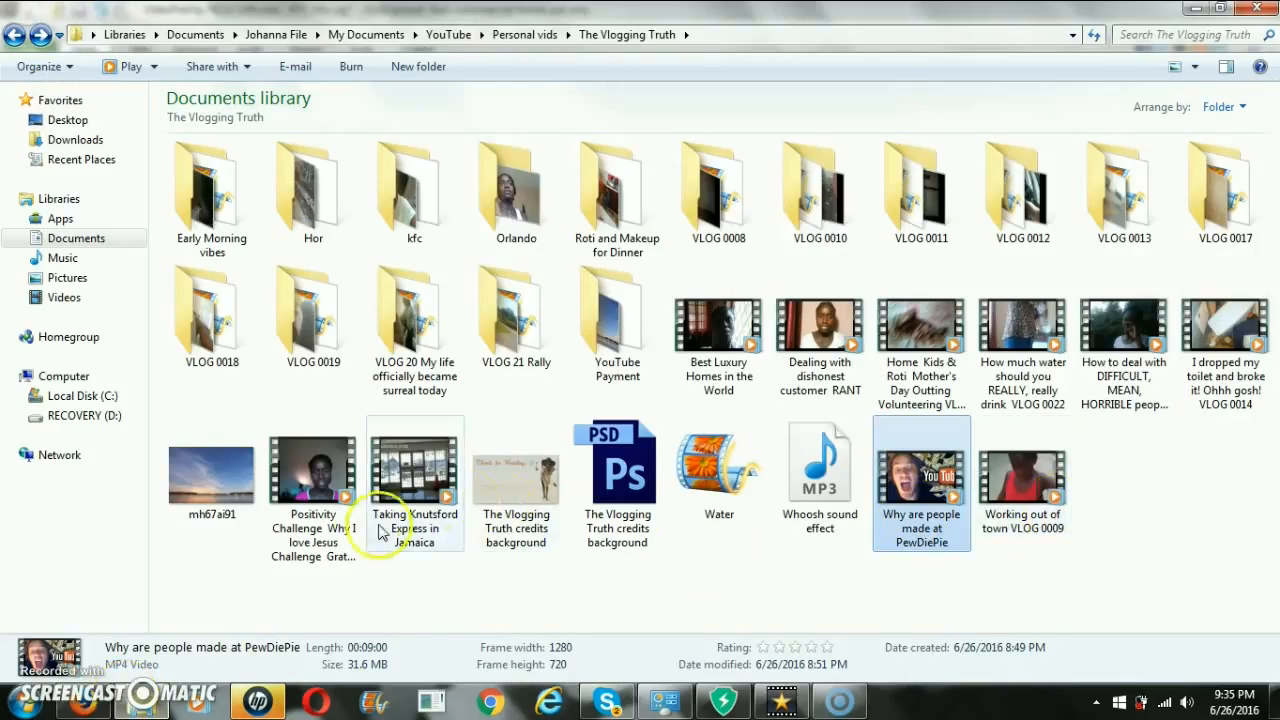
click(320, 537)
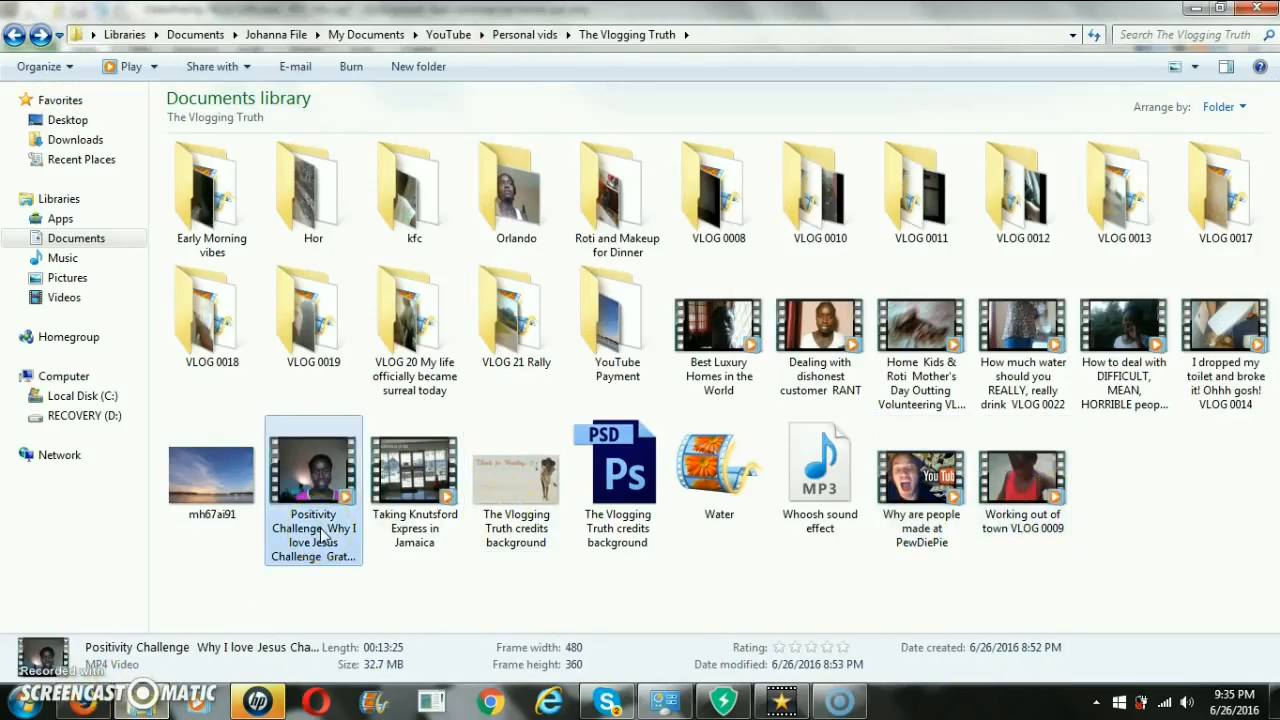
click(322, 537)
key(ctrl+c)
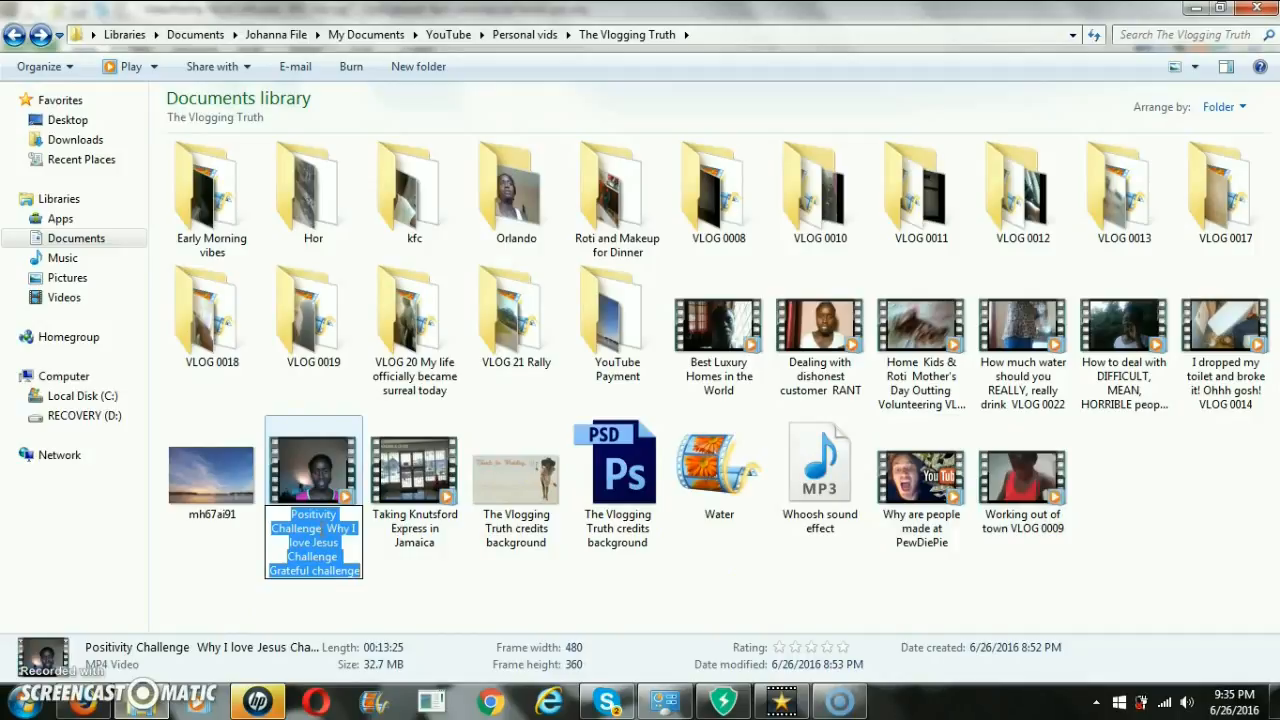
Back in VideoPad, replace the RANT title with "Positivity Challenge Why I love Jesus Challenge Grateful challenge", breaking the line after "love"
click(781, 702)
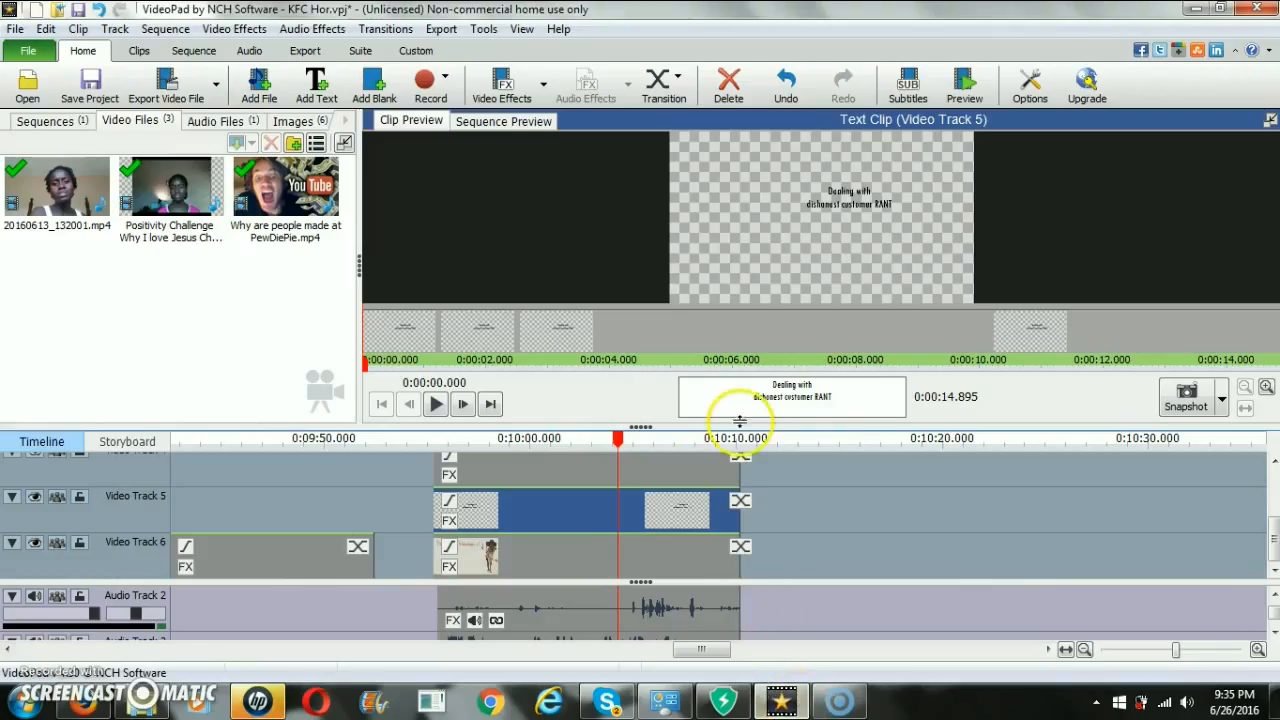
click(763, 395)
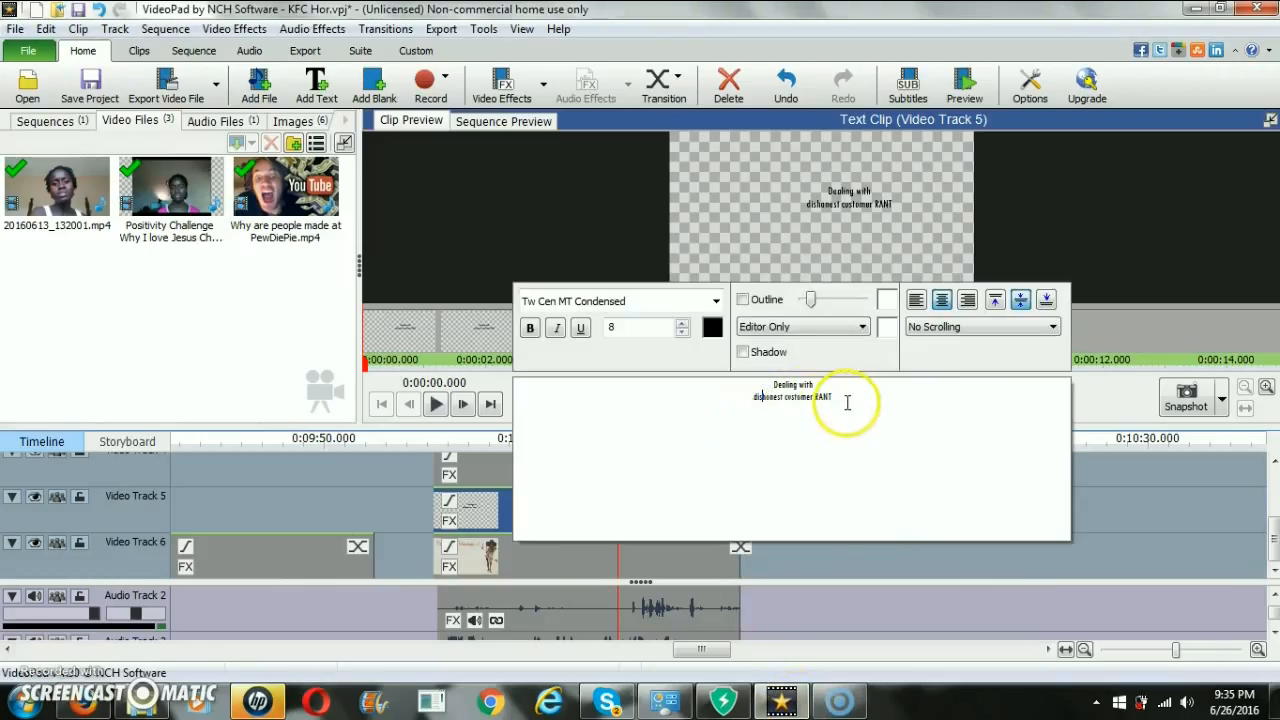
key(ctrl+a)
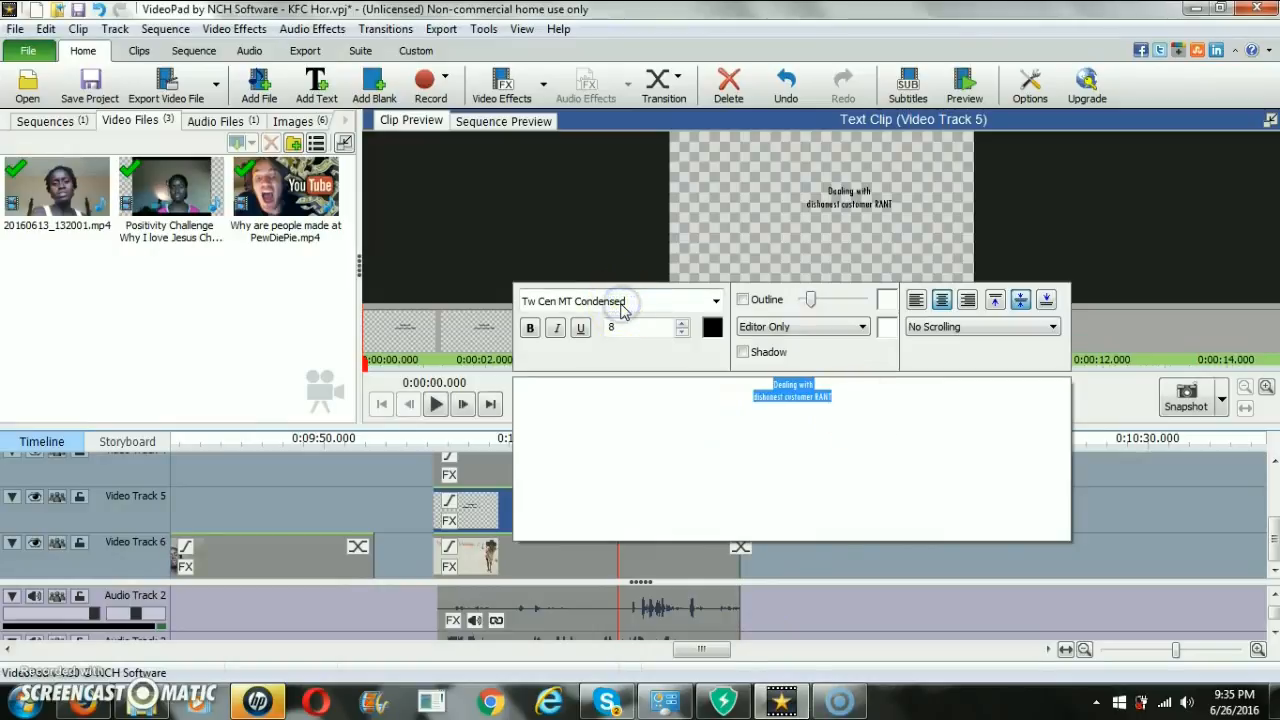
key(ctrl+v)
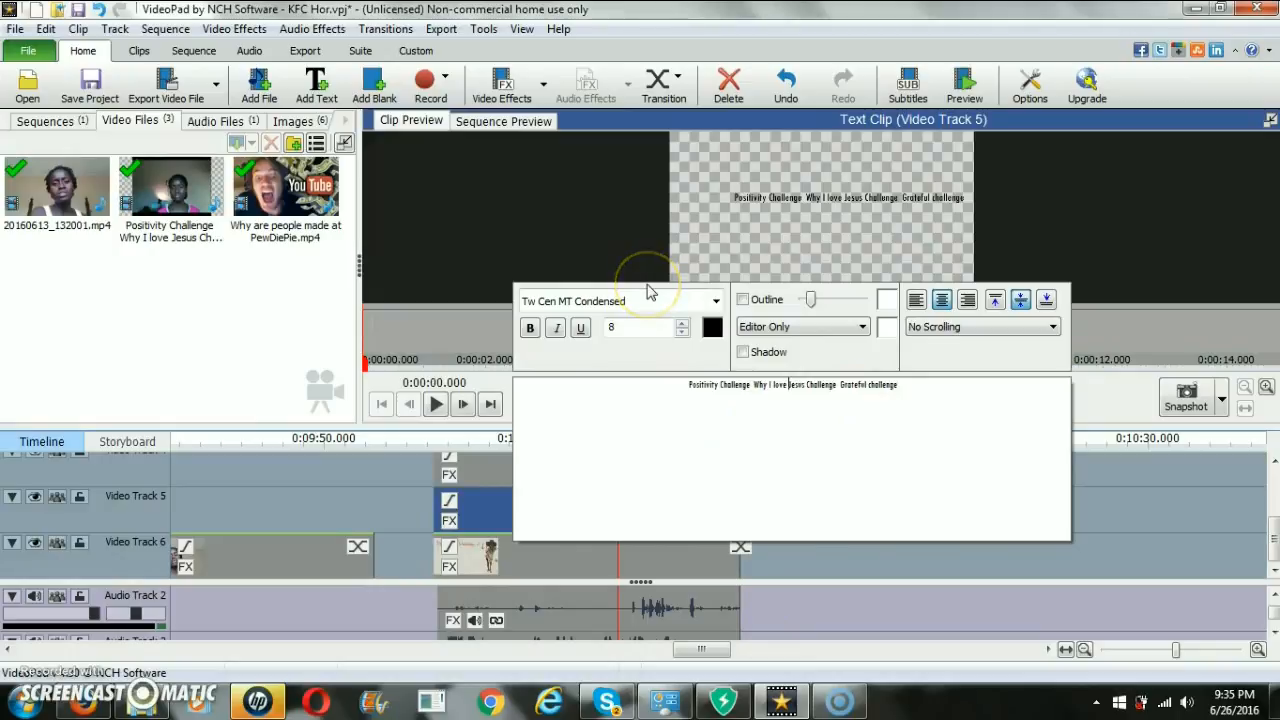
key(Return)
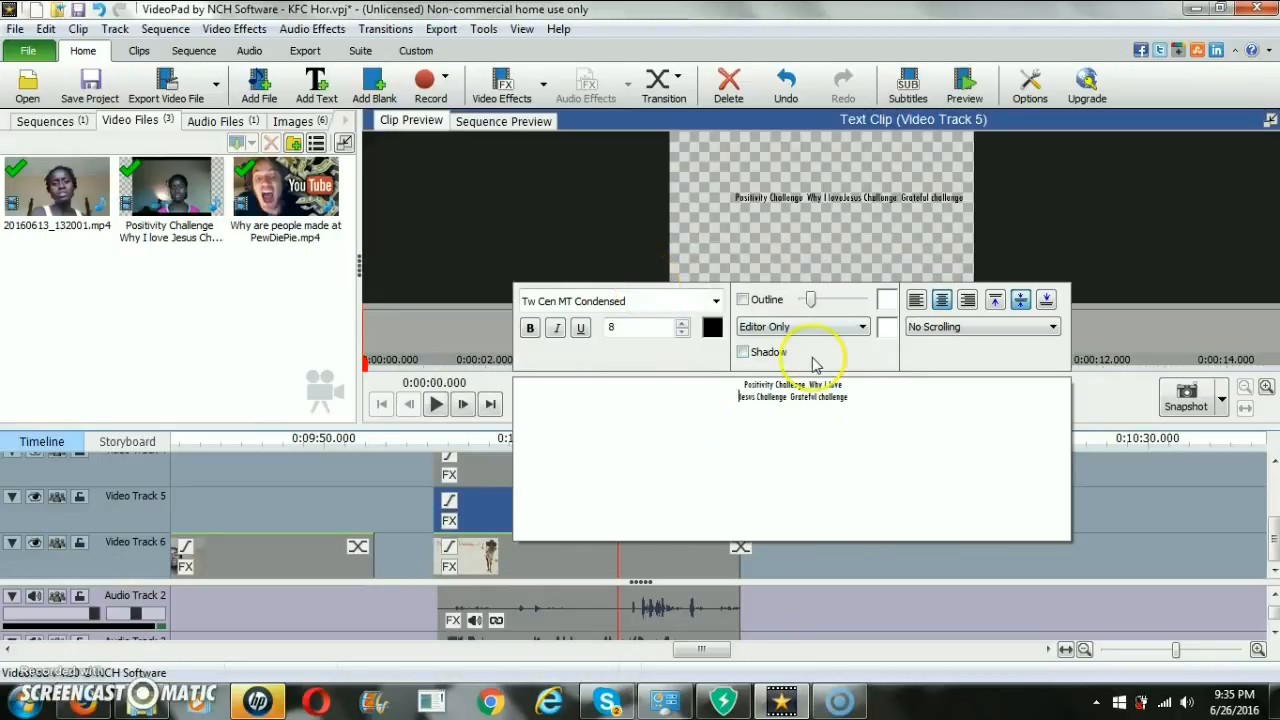
click(157, 314)
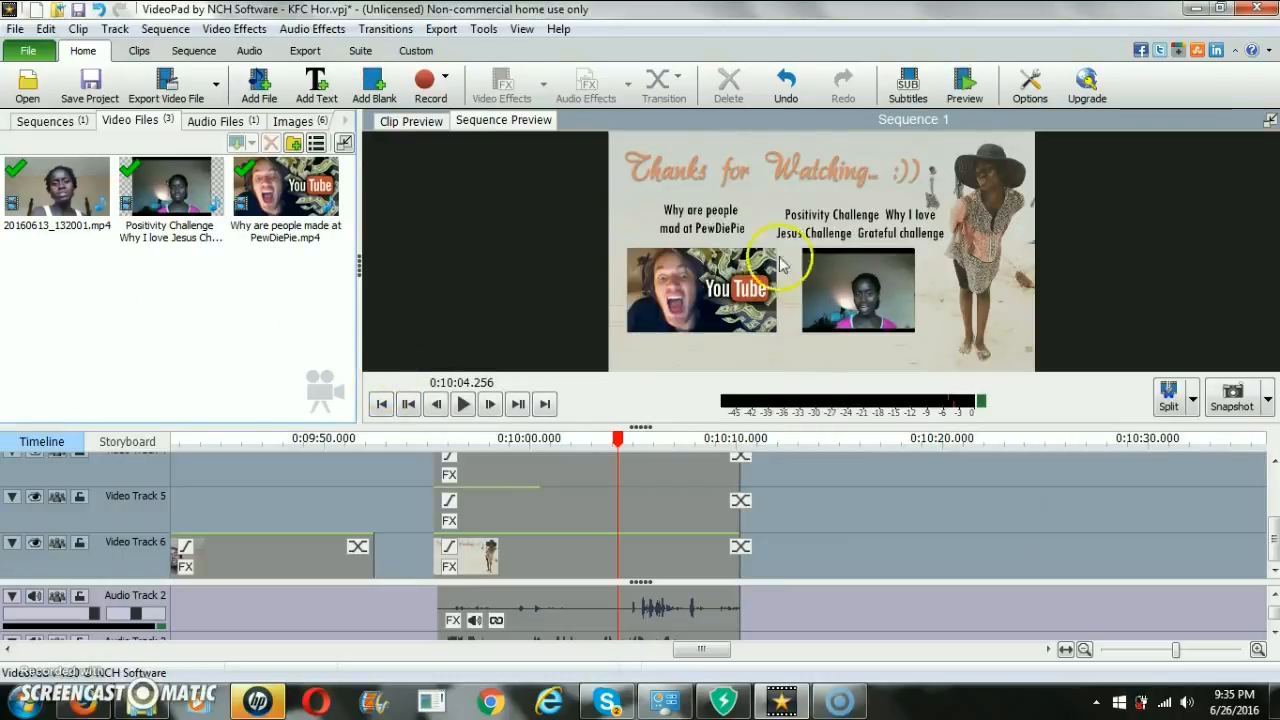
Lower the PewDiePie title slightly to align it with the Positivity Challenge title and save the project
click(709, 228)
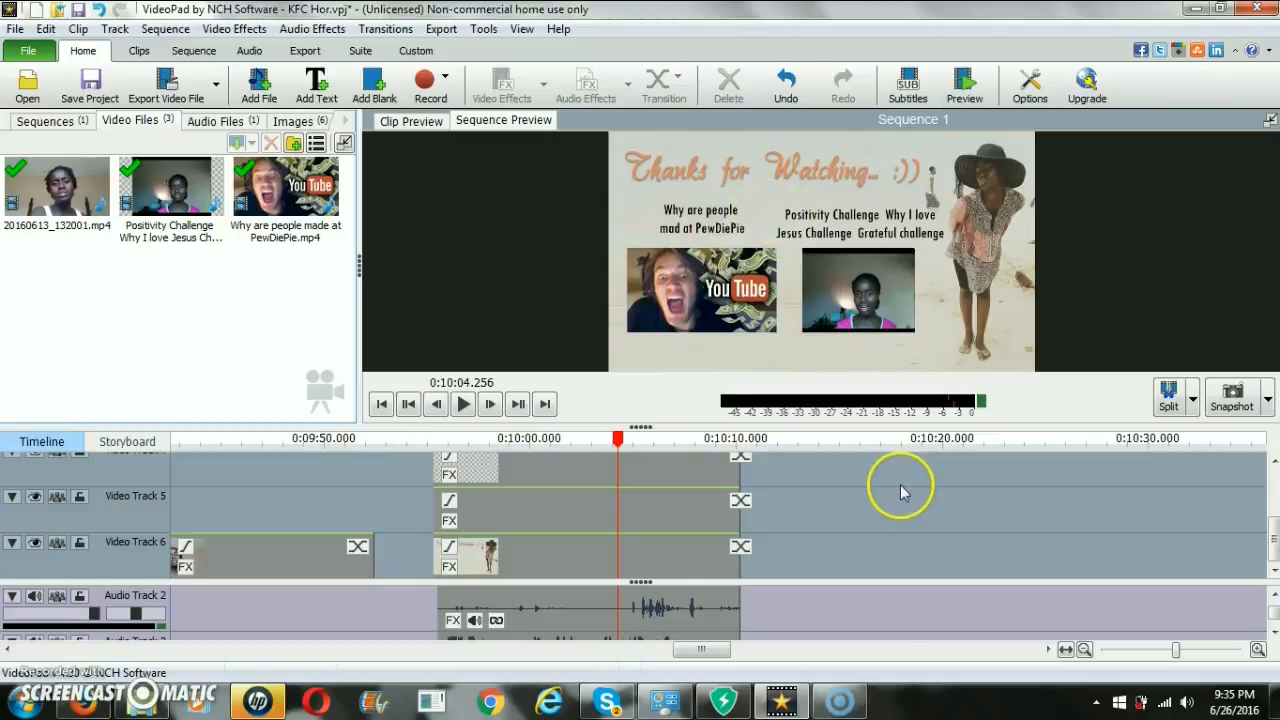
scroll(1274, 543, up, 3)
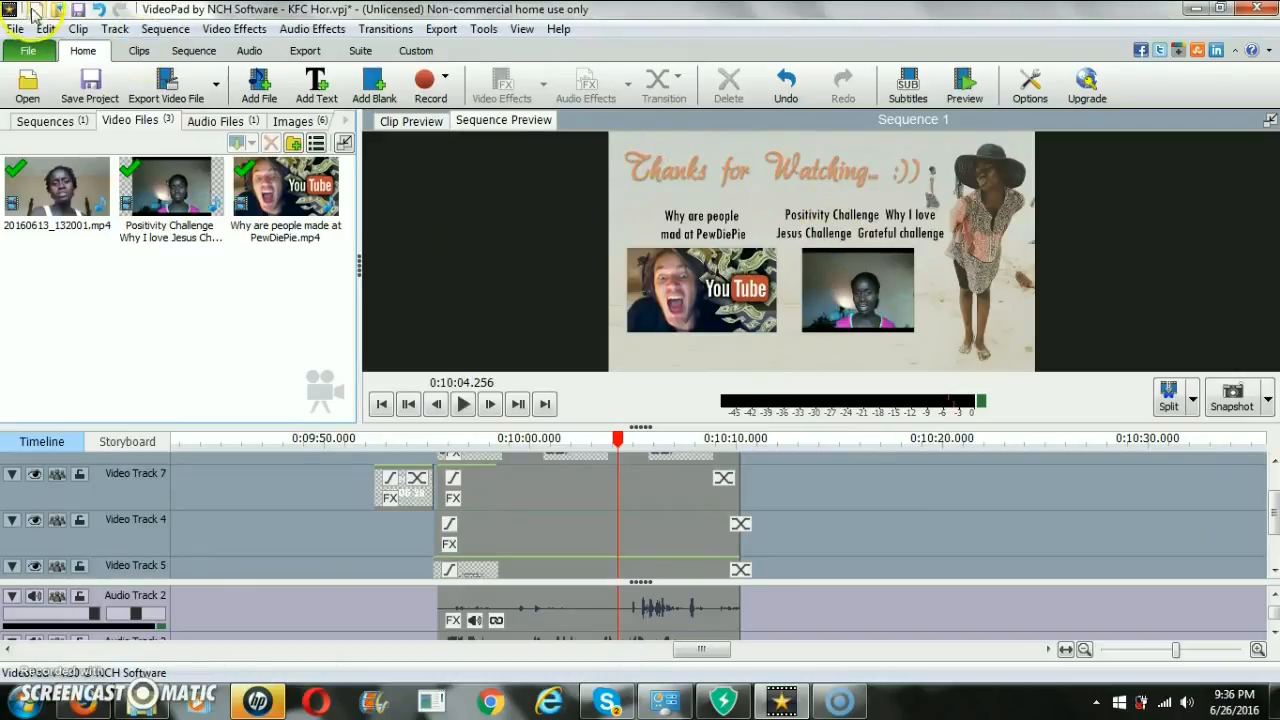
click(78, 10)
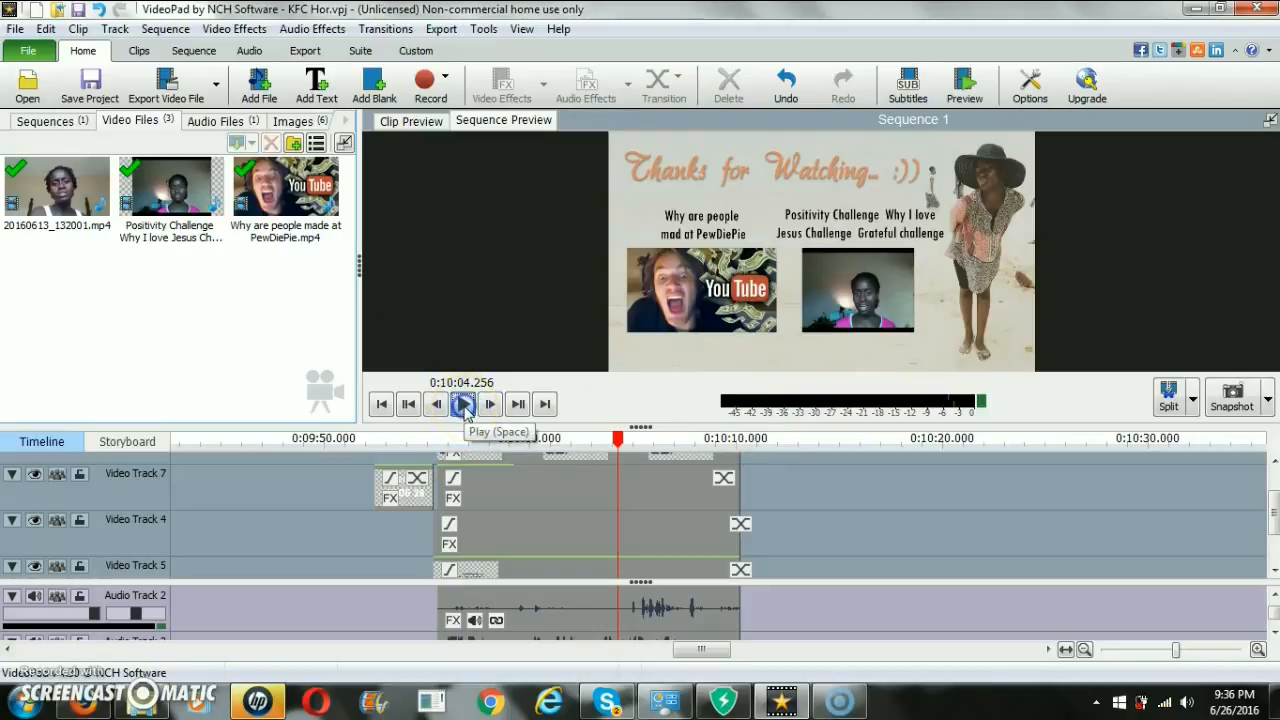
Play the end screen through to its end and return the playhead to about 0:09:56.9
click(463, 404)
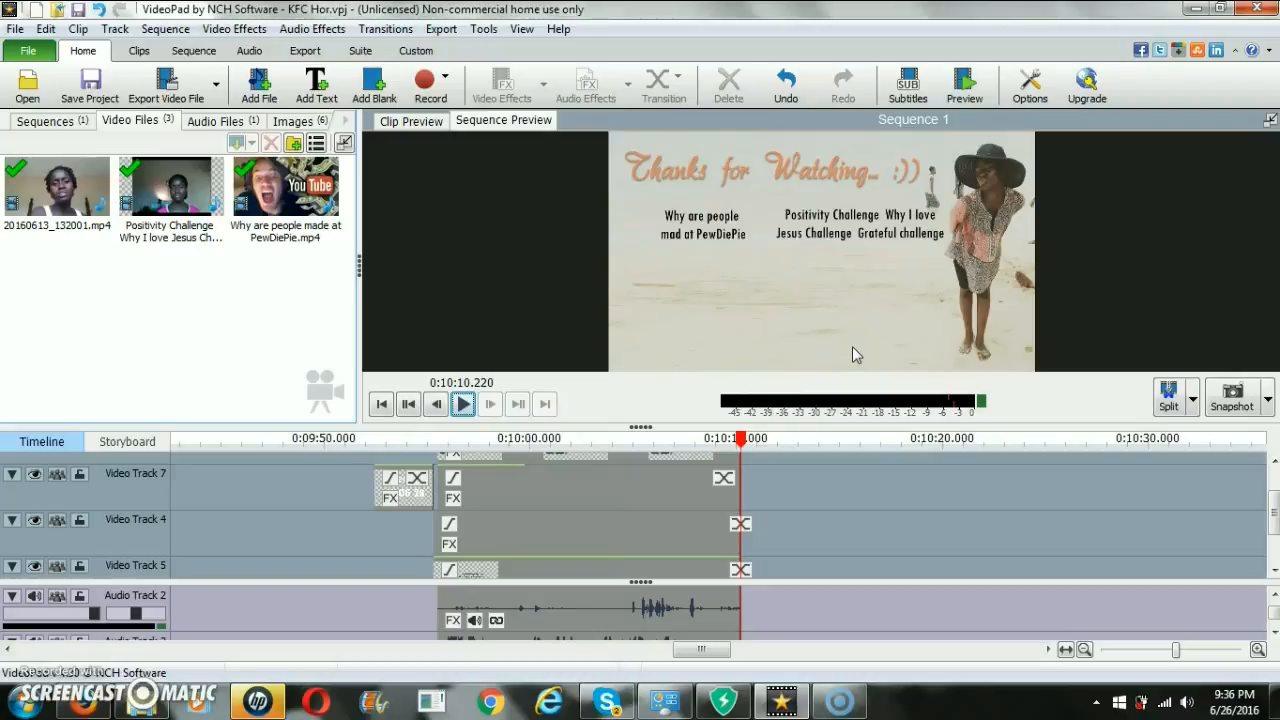
click(740, 439)
drag(740, 441, 467, 444)
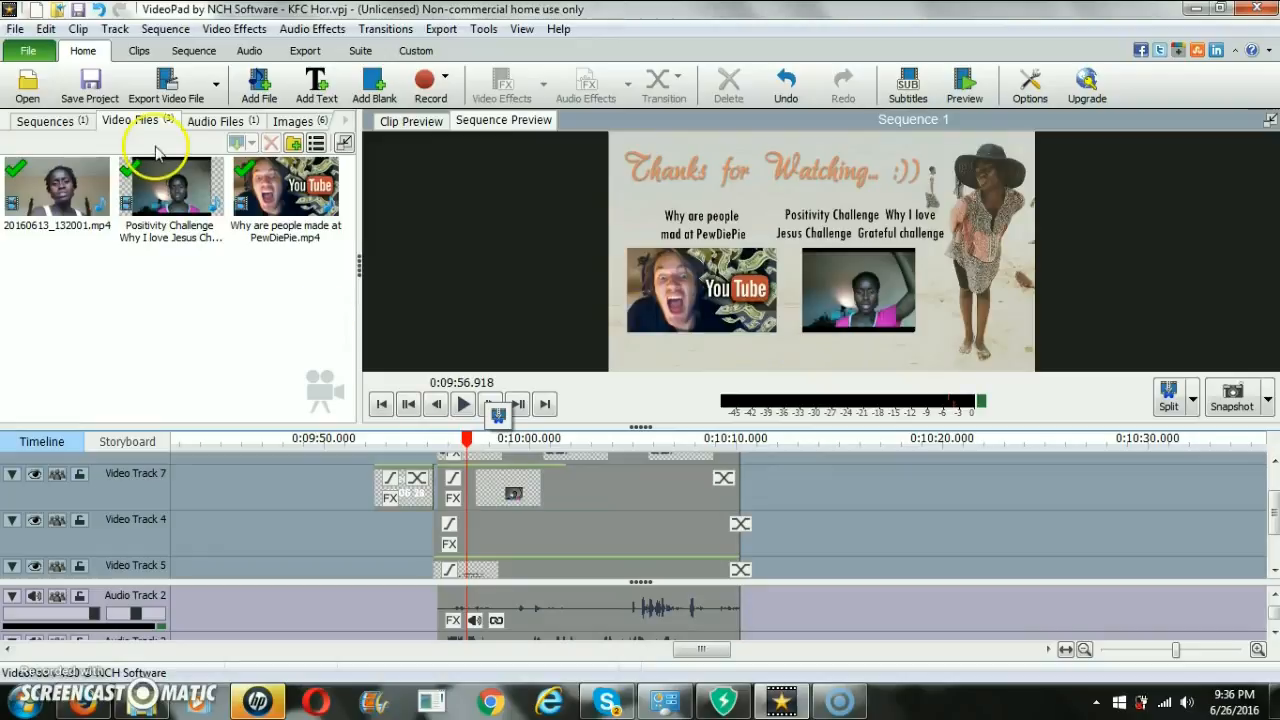
Export the project to the Desktop as KFC Hor.avi at 1280 x 720 and 29.97 frames per second, and hide the export queue
click(15, 29)
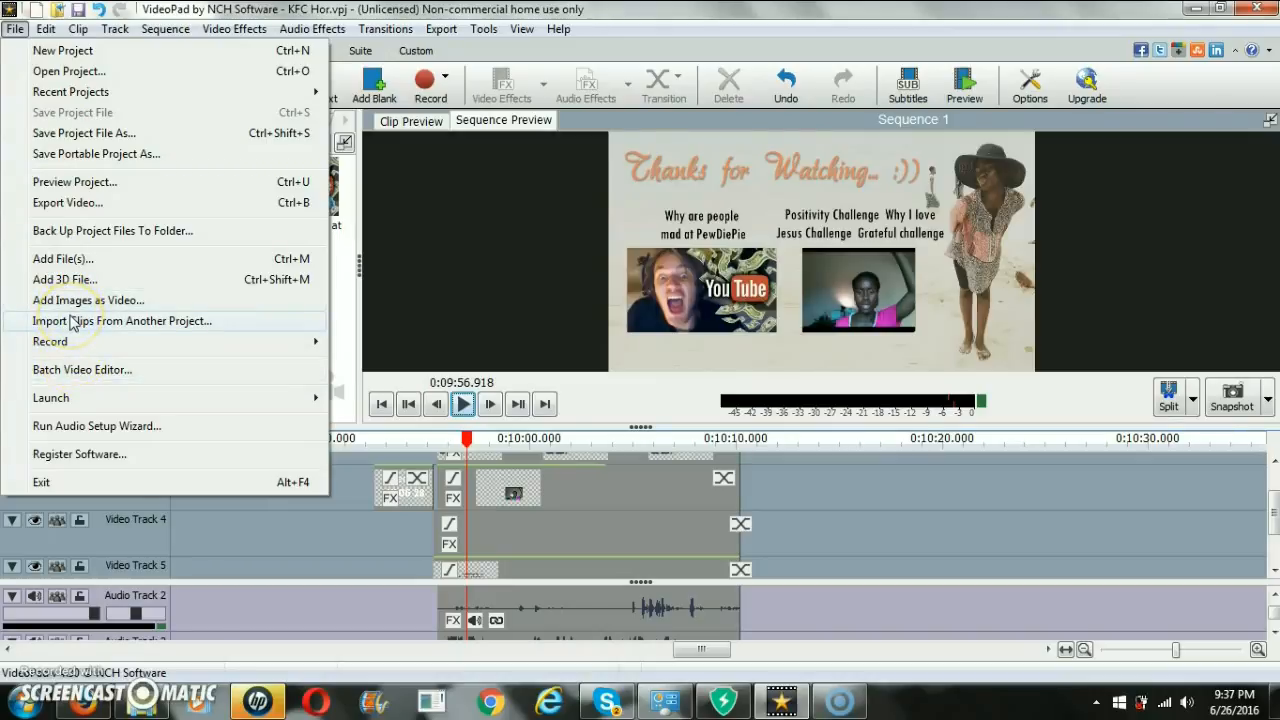
click(78, 206)
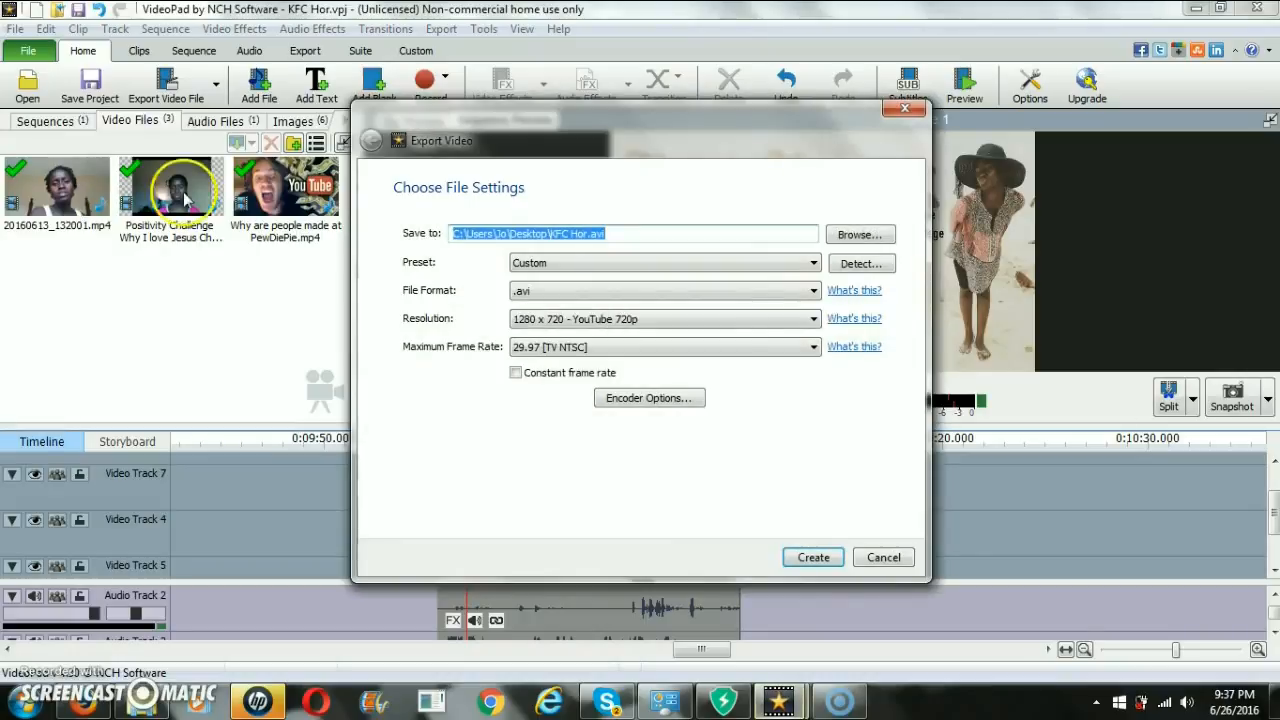
click(816, 558)
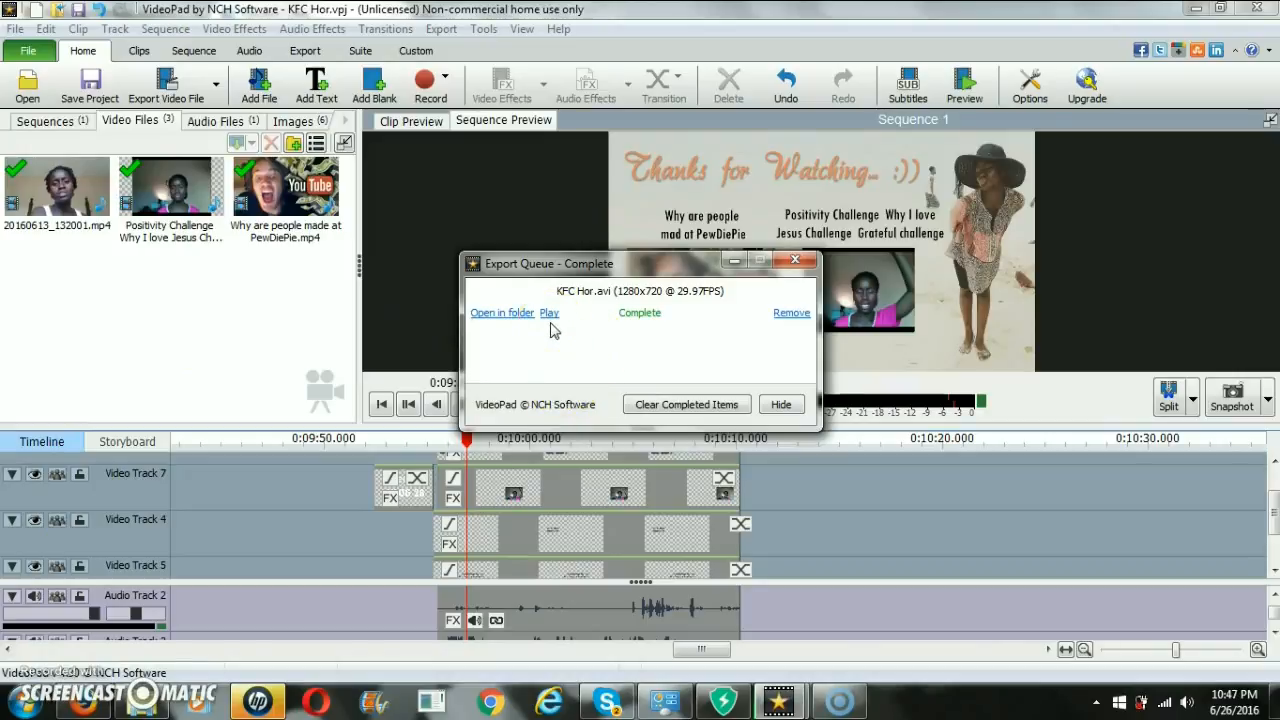
click(781, 404)
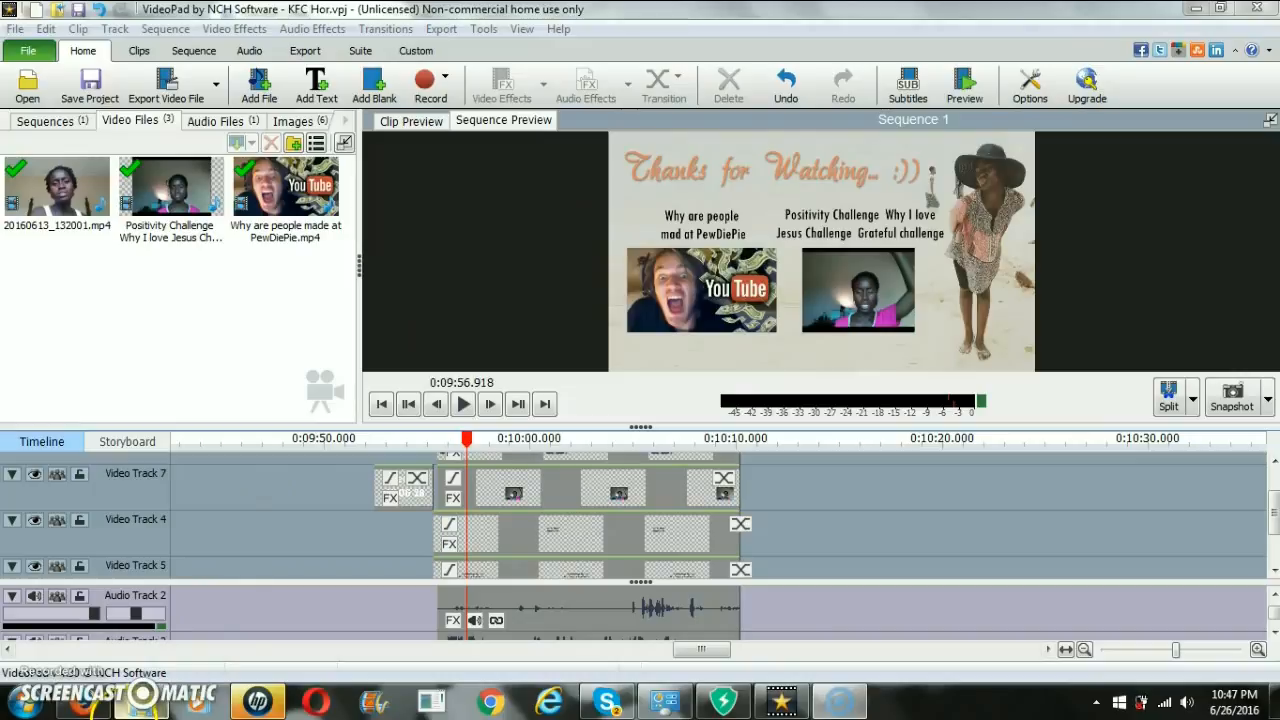
Switch to Windows Explorer, play the exported KFC Hor video from the Desktop in a maximized player and skip to its end screen
click(136, 703)
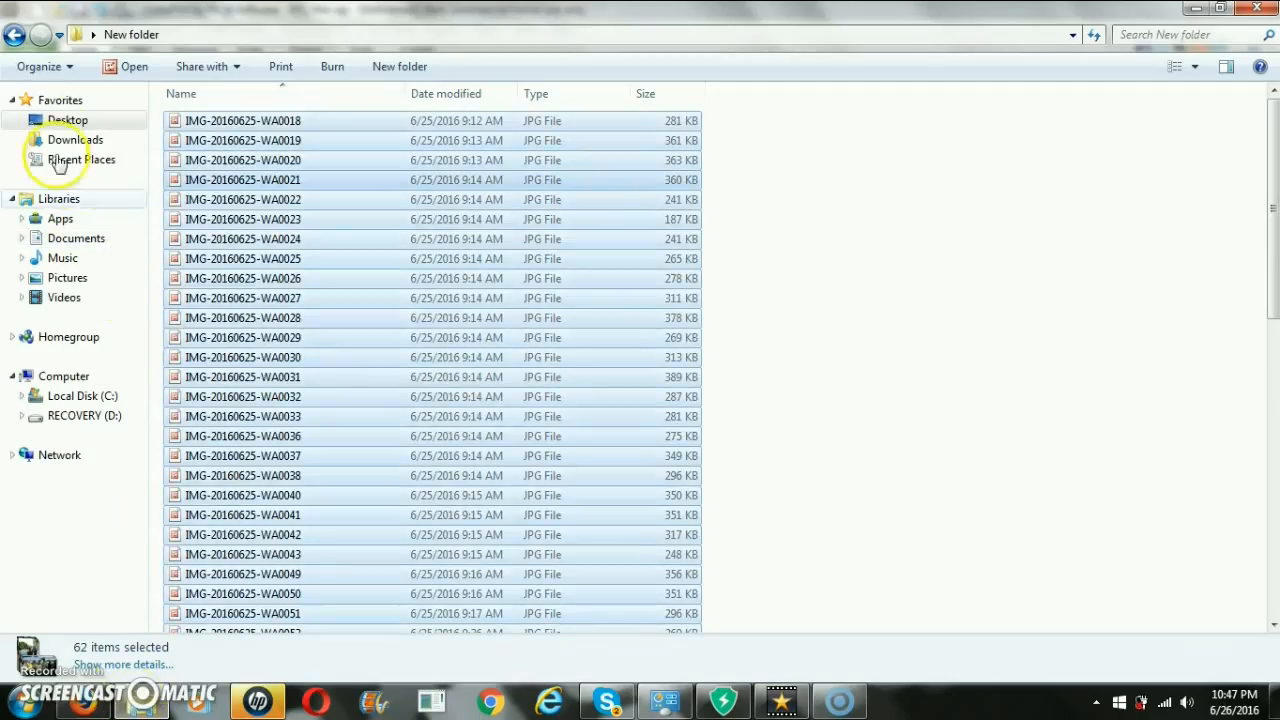
click(62, 122)
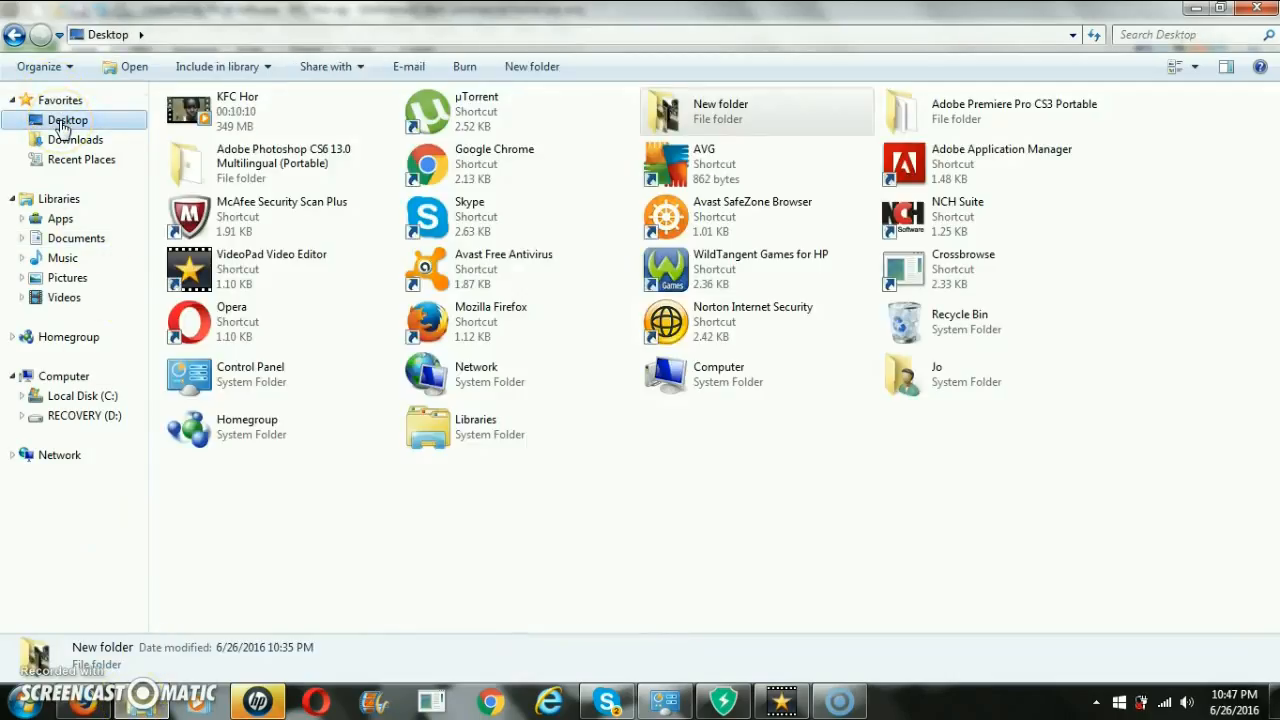
click(240, 121)
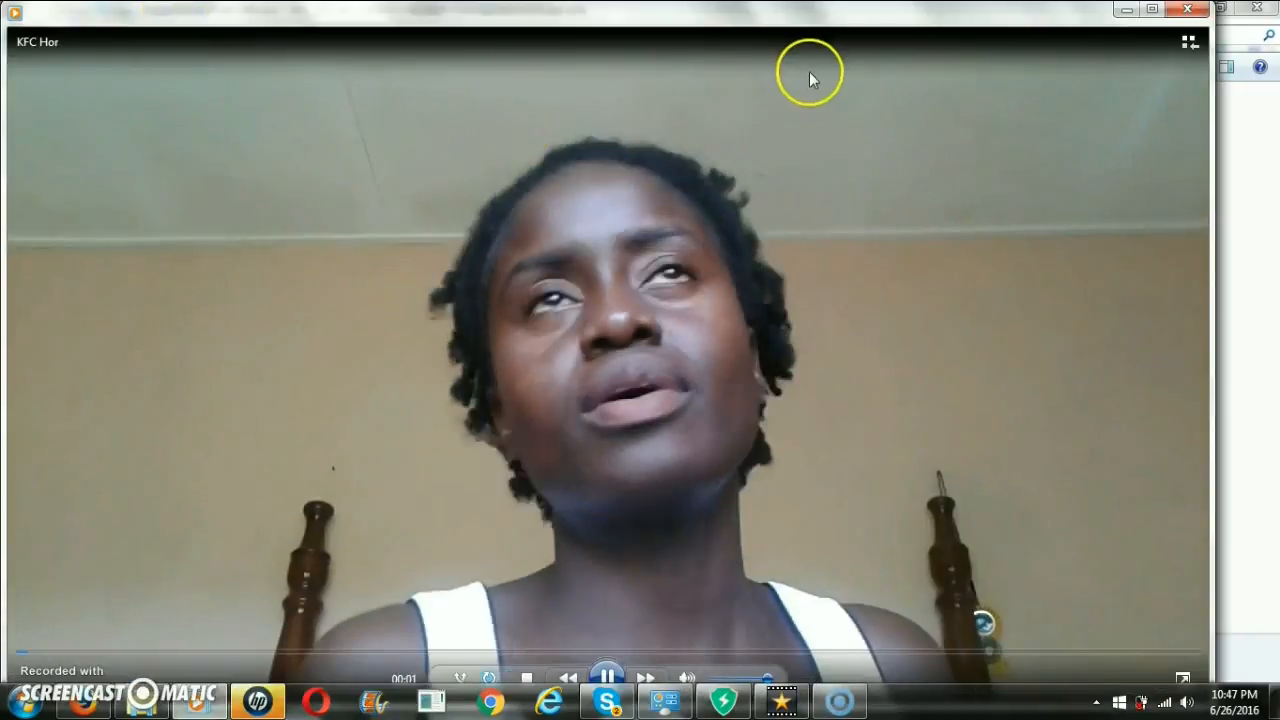
click(1158, 12)
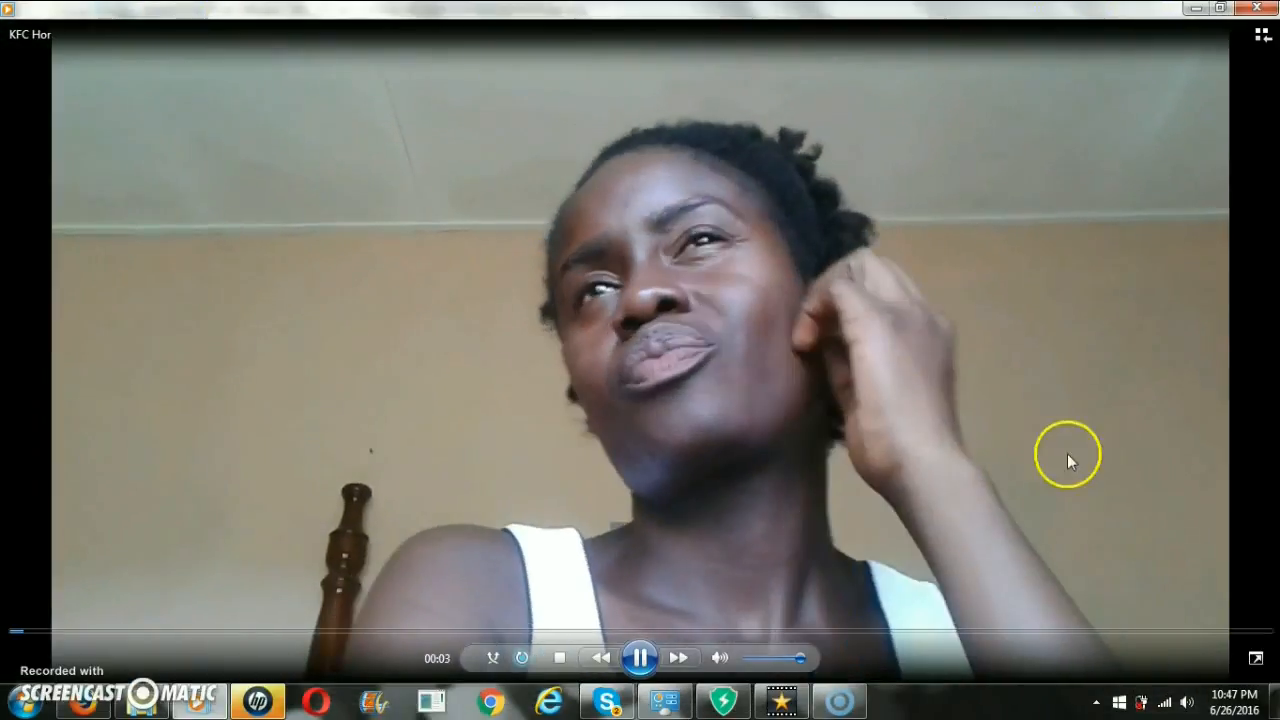
click(1229, 633)
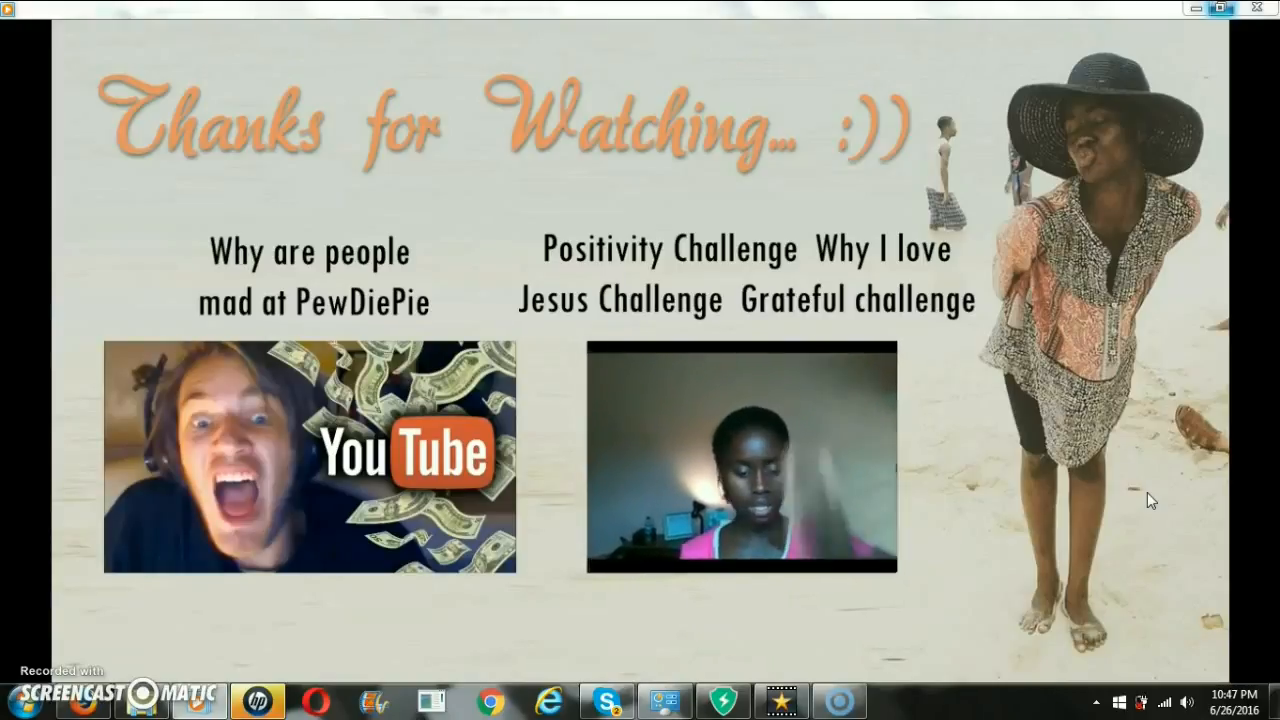
click(963, 331)
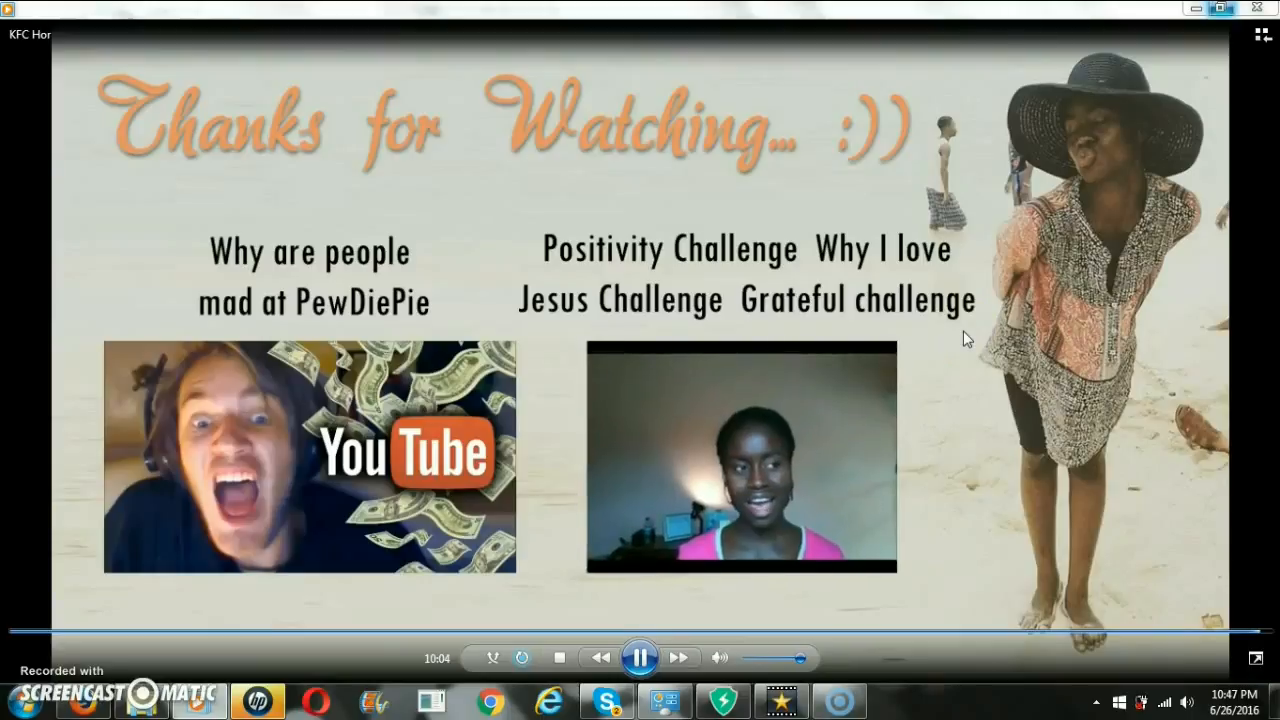